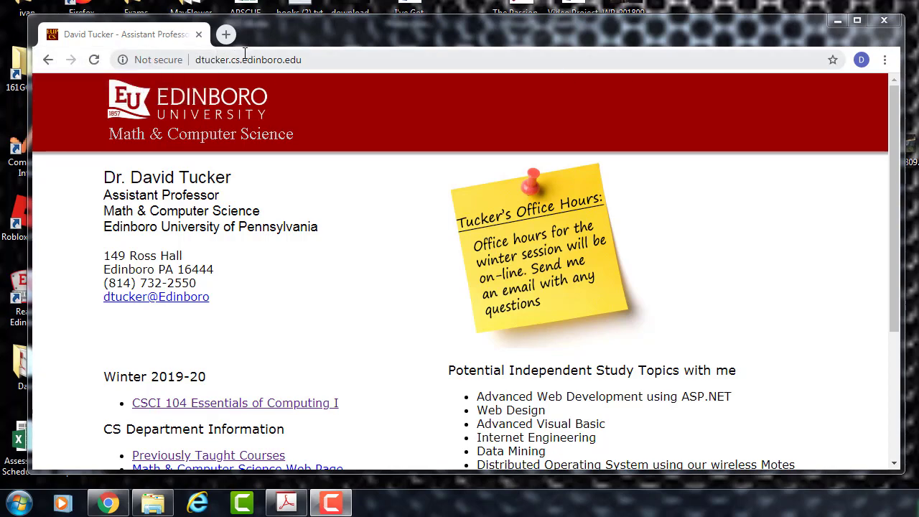
Open the CSCI 104 Essentials of Computing I course page and go to the Word_Chapter_1 folder of its student data files
{"action": "left_click", "coordinate": [213, 404]}
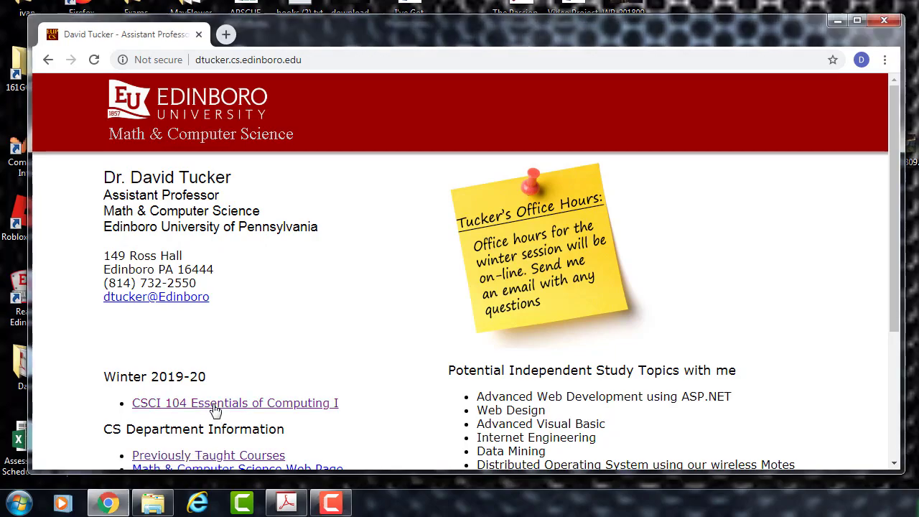
{"action": "scroll", "coordinate": [293, 294], "scroll_direction": "down", "scroll_amount": 20}
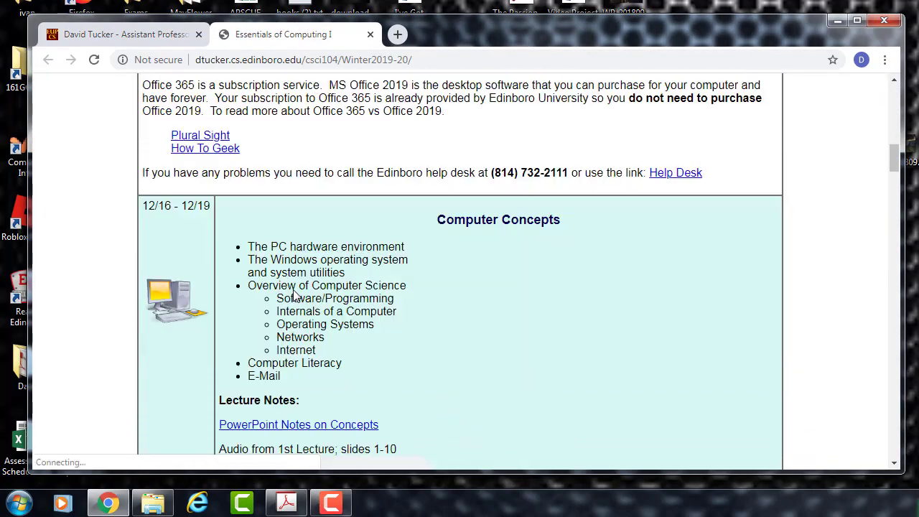
{"action": "scroll", "coordinate": [294, 289], "scroll_direction": "down", "scroll_amount": 20}
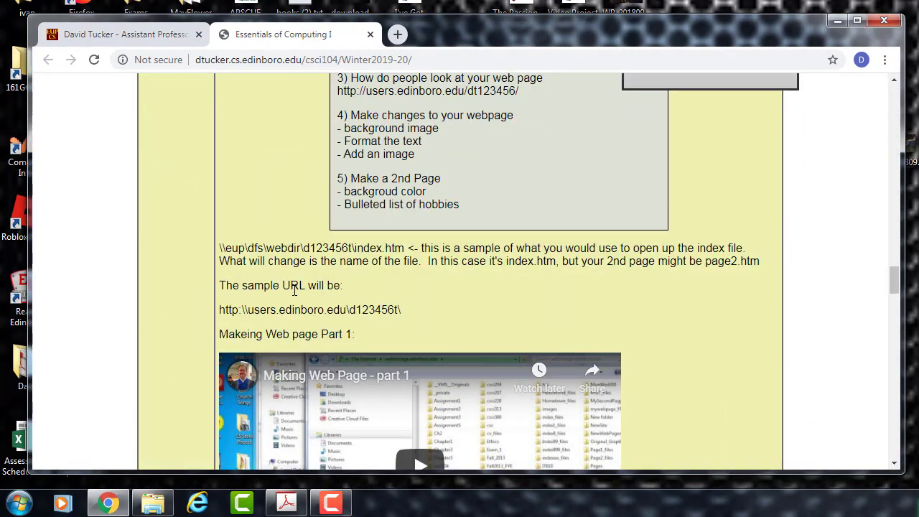
{"action": "scroll", "coordinate": [294, 289], "scroll_direction": "down", "scroll_amount": 6}
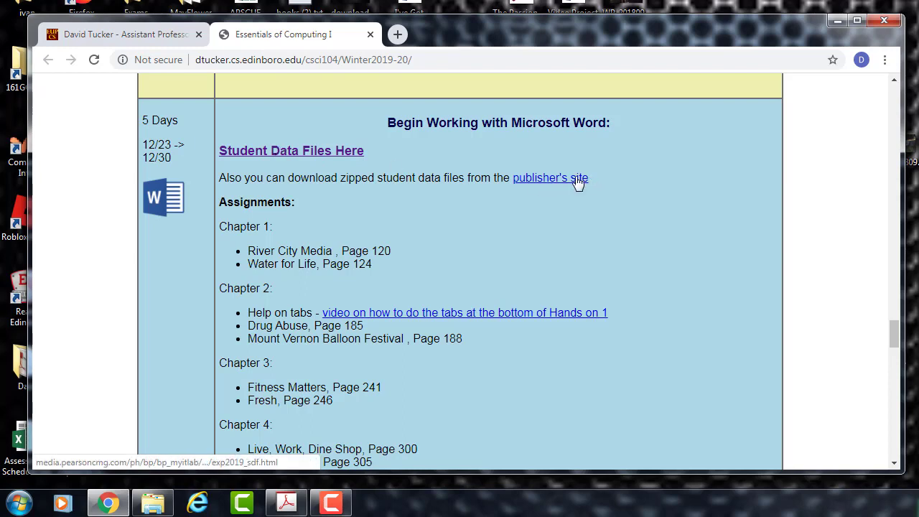
{"action": "left_click", "coordinate": [306, 152]}
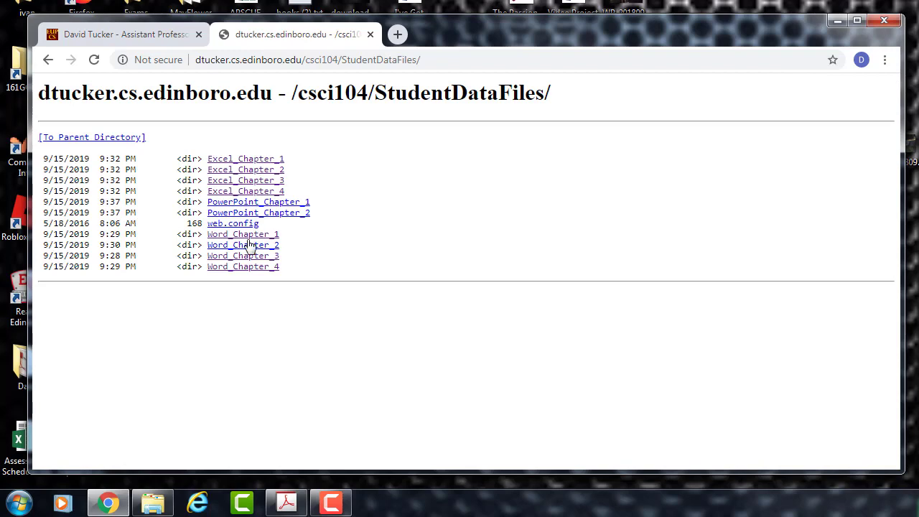
{"action": "left_click", "coordinate": [248, 234]}
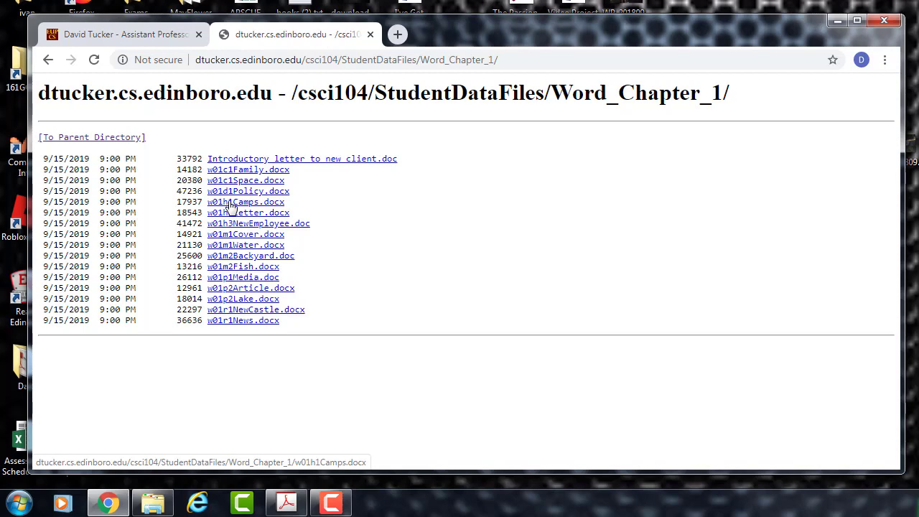
Download the linked w01h1Camps.docx into the Documents library as w01h1Camps.docx, without the (1) suffix, and open it in Word
{"action": "right_click", "coordinate": [230, 206]}
{"action": "left_click", "coordinate": [258, 273]}
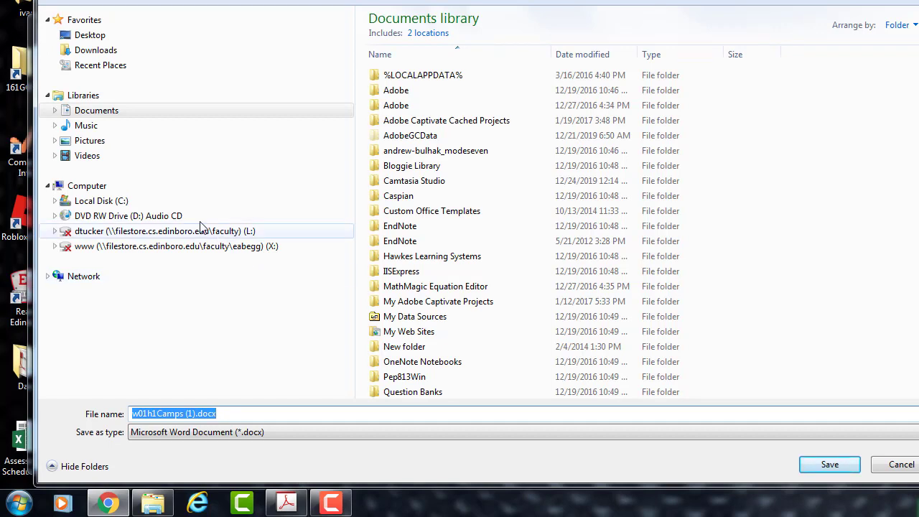
{"action": "left_click", "coordinate": [91, 115]}
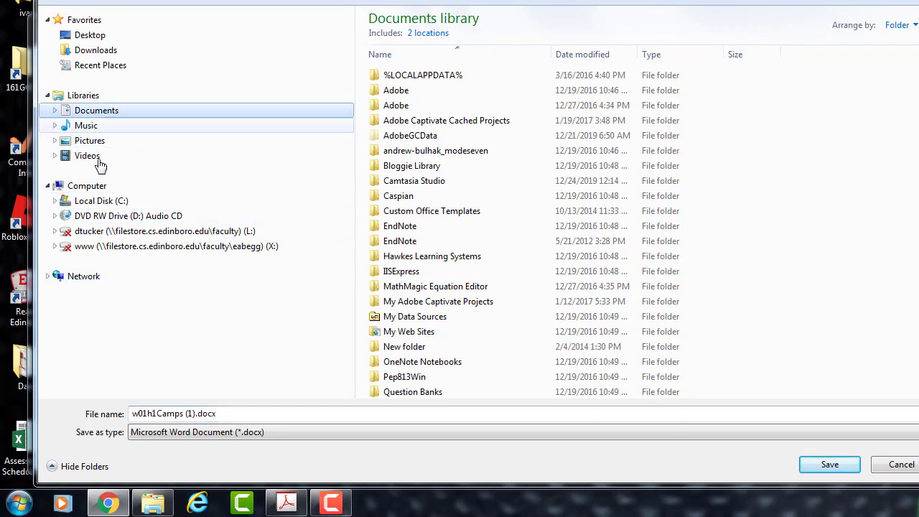
{"action": "left_click", "coordinate": [189, 414]}
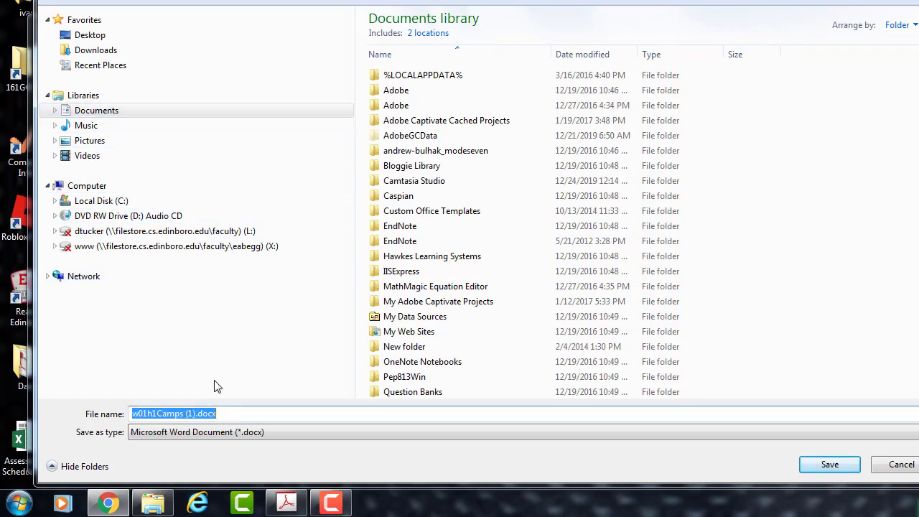
{"action": "key", "text": "End"}
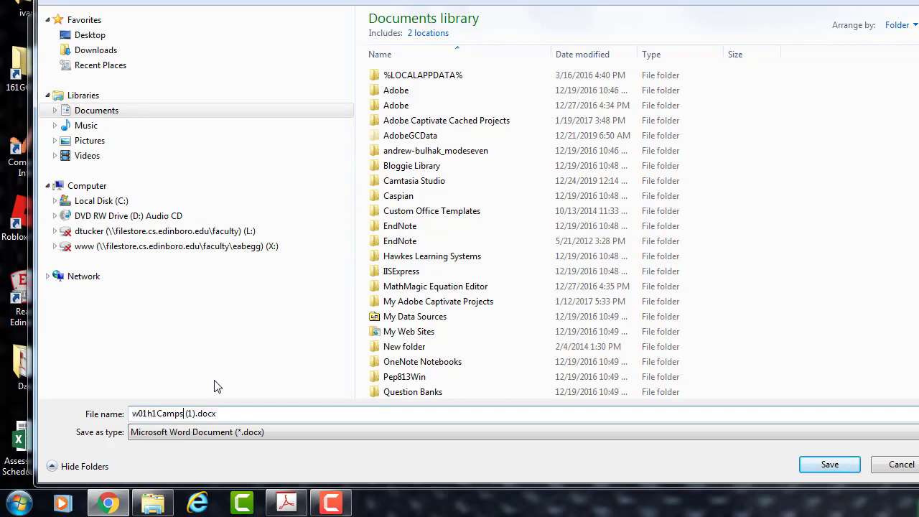
{"action": "key", "text": "BackSpace"}
{"action": "key", "text": "Delete"}
{"action": "key", "text": "Delete"}
{"action": "key", "text": "Delete"}
{"action": "left_click", "coordinate": [833, 467]}
{"action": "left_click", "coordinate": [736, 131]}
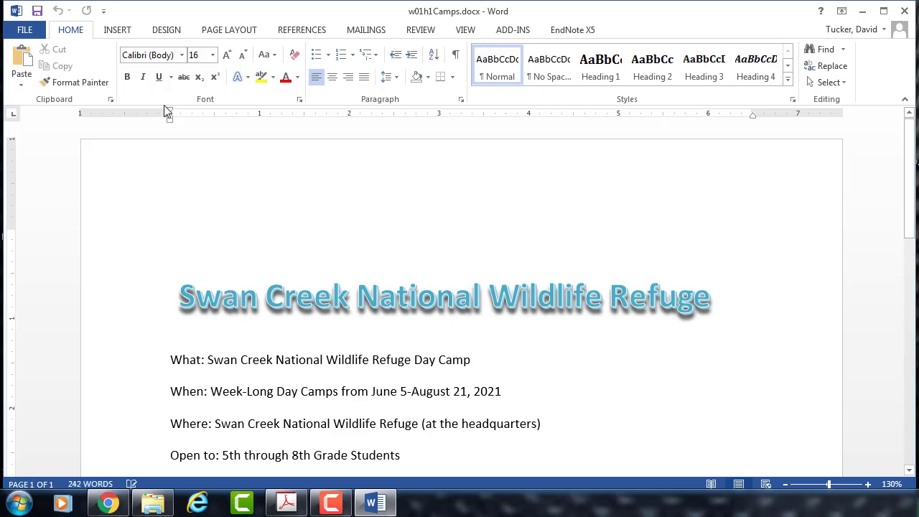
Close the w01h1Camps document and minimize the browser window to reveal the desktop
{"action": "left_click", "coordinate": [23, 30]}
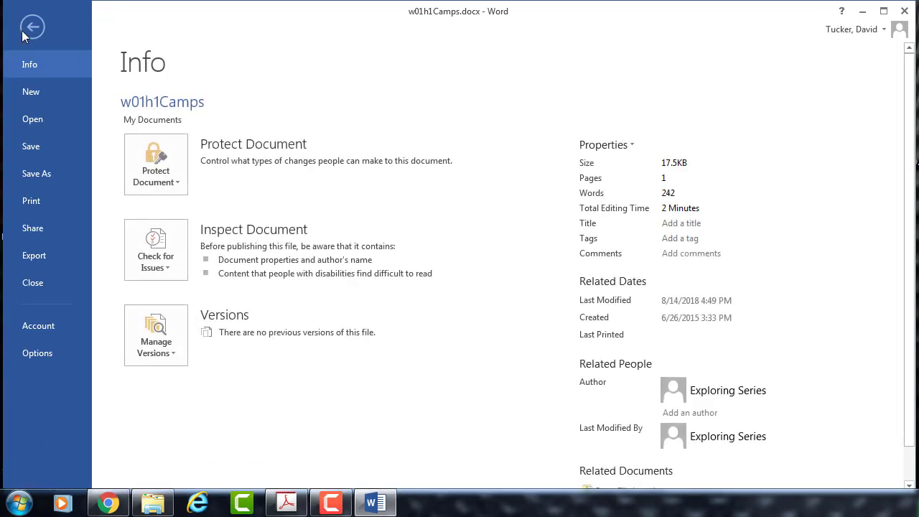
{"action": "left_click", "coordinate": [905, 12]}
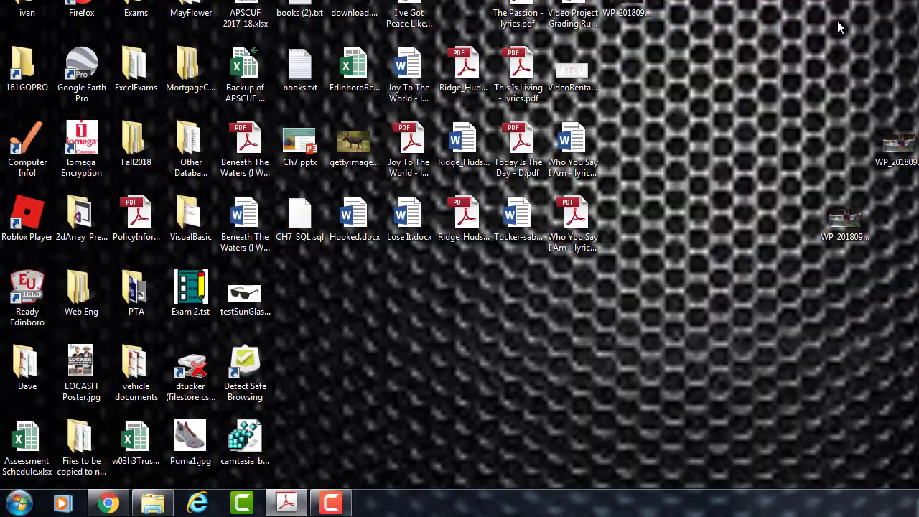
{"action": "left_click", "coordinate": [837, 22]}
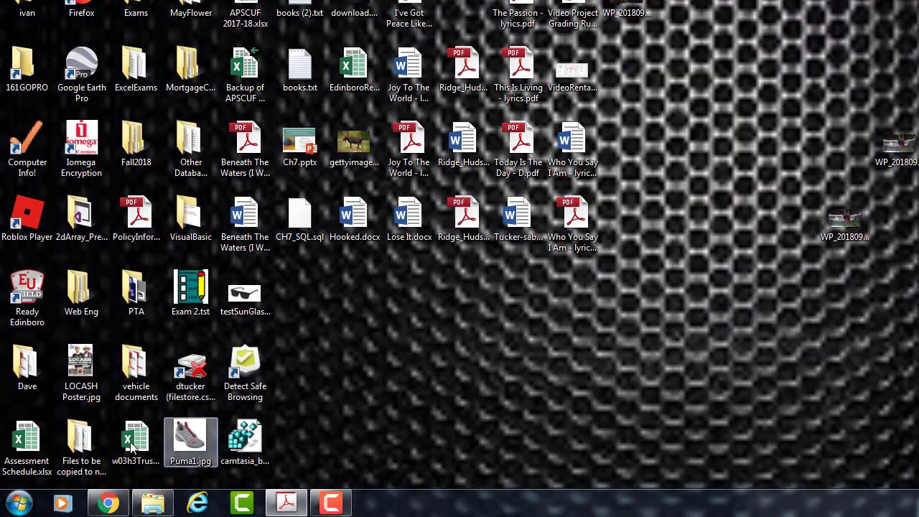
Launch Word 2013 from a program search for "word" and create a blank document
{"action": "left_click", "coordinate": [19, 502]}
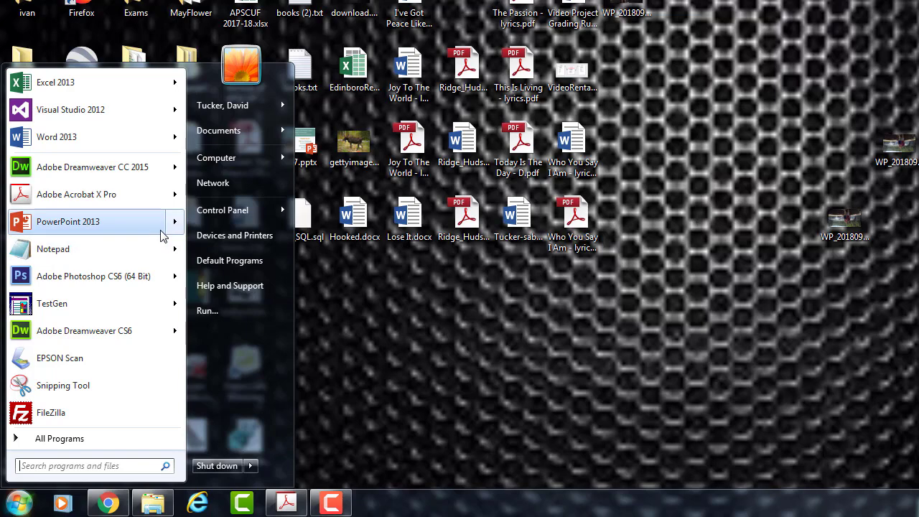
{"action": "type", "text": "word"}
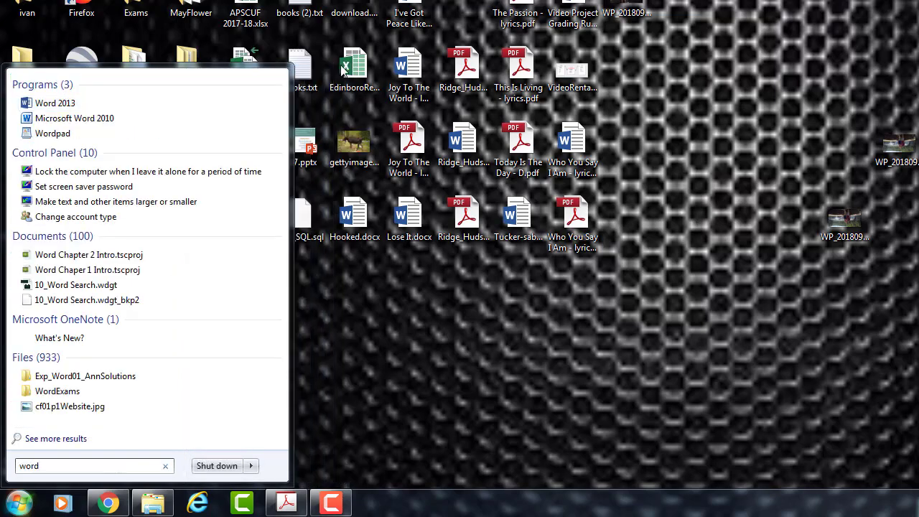
{"action": "left_click", "coordinate": [62, 106]}
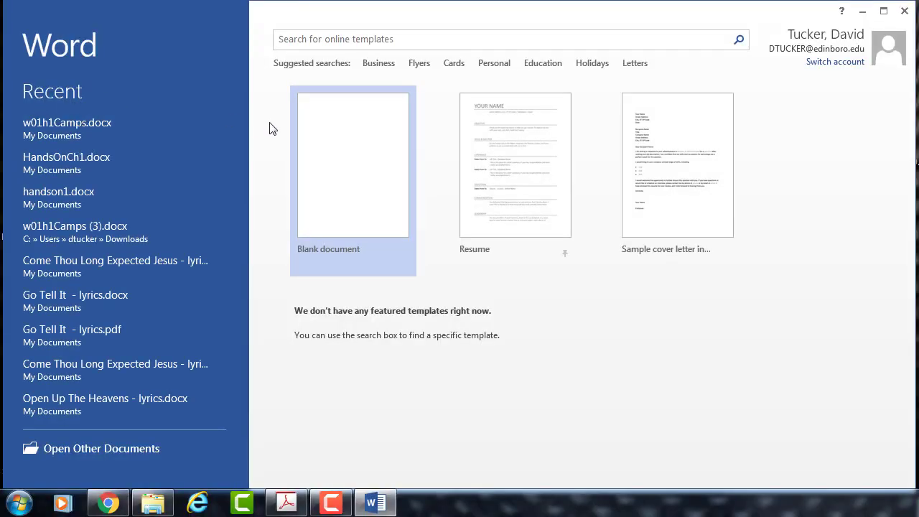
{"action": "left_click", "coordinate": [344, 172]}
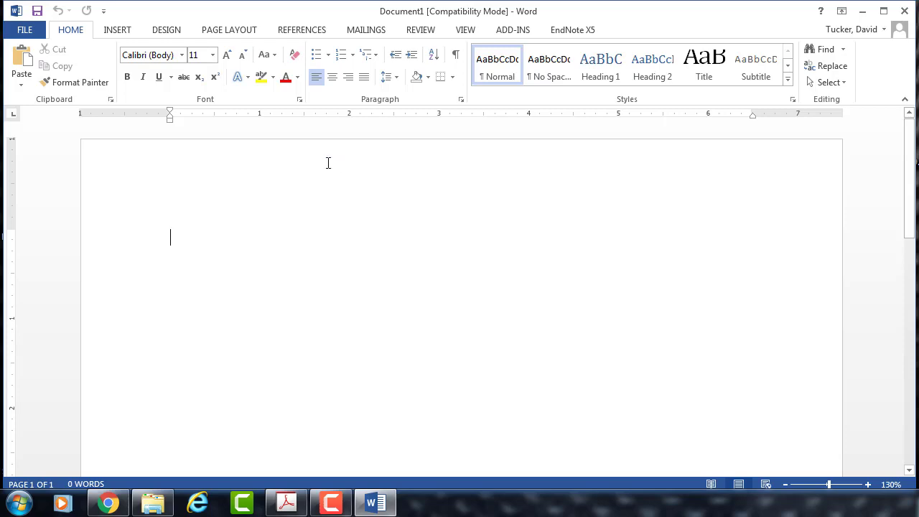
Save the blank document in My Documents as WordHandsOn1-3, accepting the upgrade to the newest file format
{"action": "left_click", "coordinate": [21, 33]}
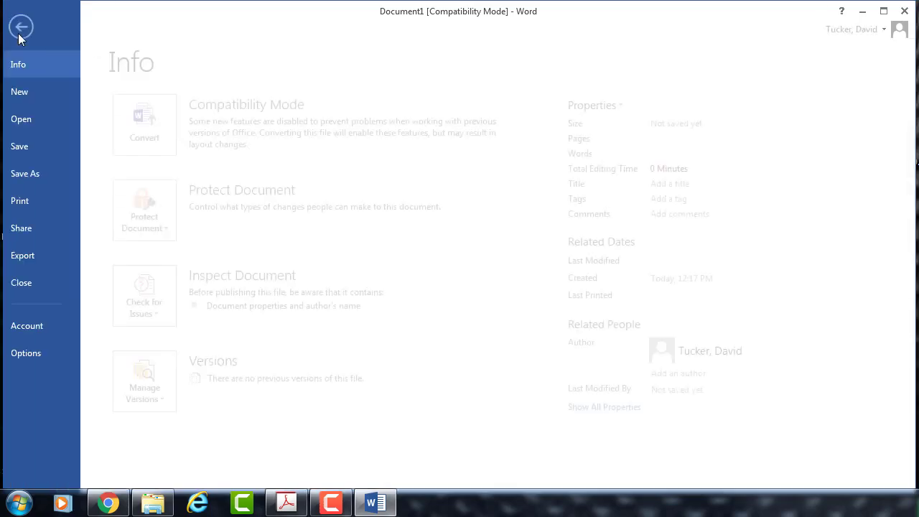
{"action": "left_click", "coordinate": [46, 172]}
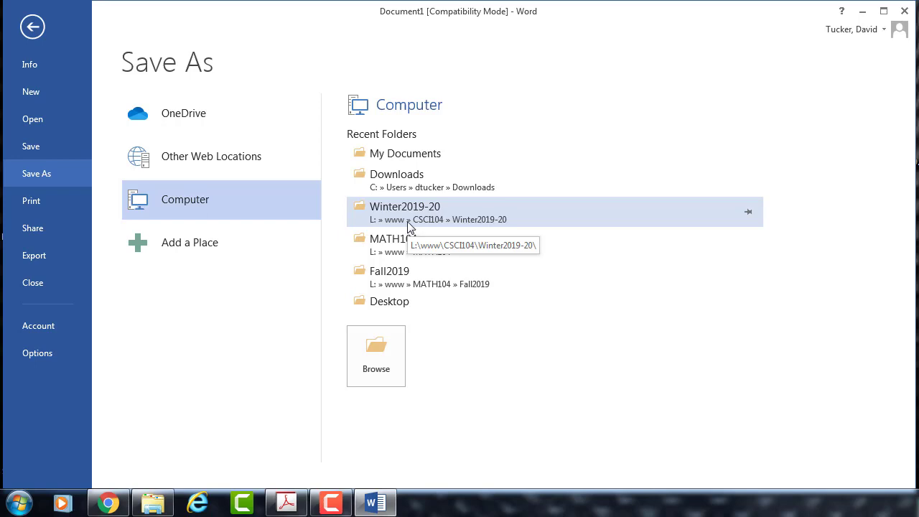
{"action": "left_click", "coordinate": [408, 155]}
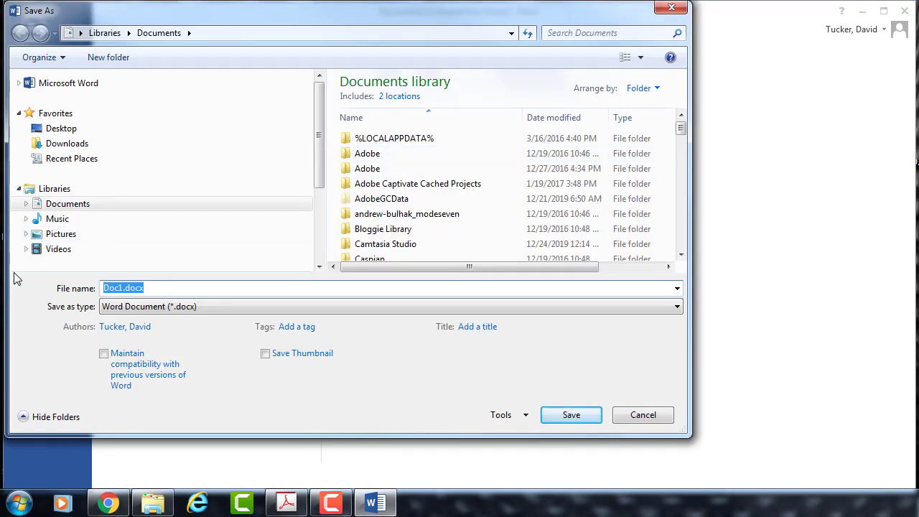
{"action": "type", "text": "WordHandsOn1-3"}
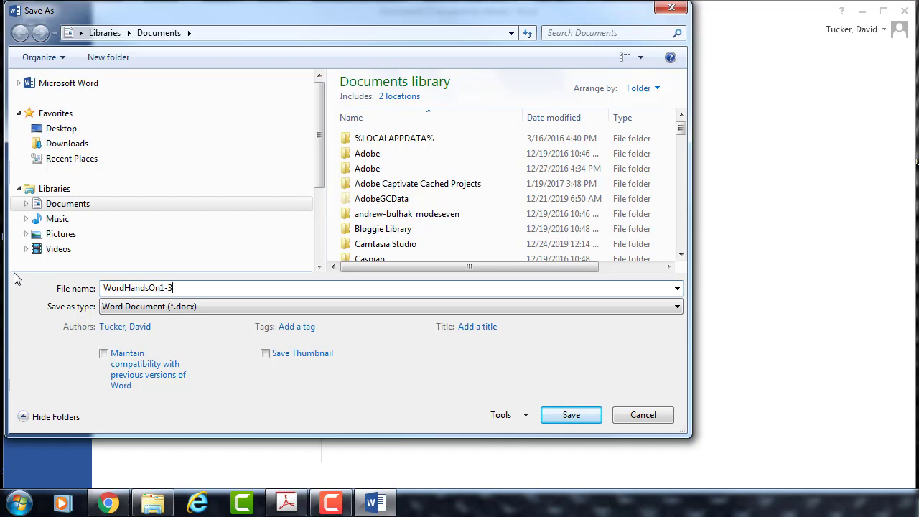
{"action": "left_click", "coordinate": [594, 419]}
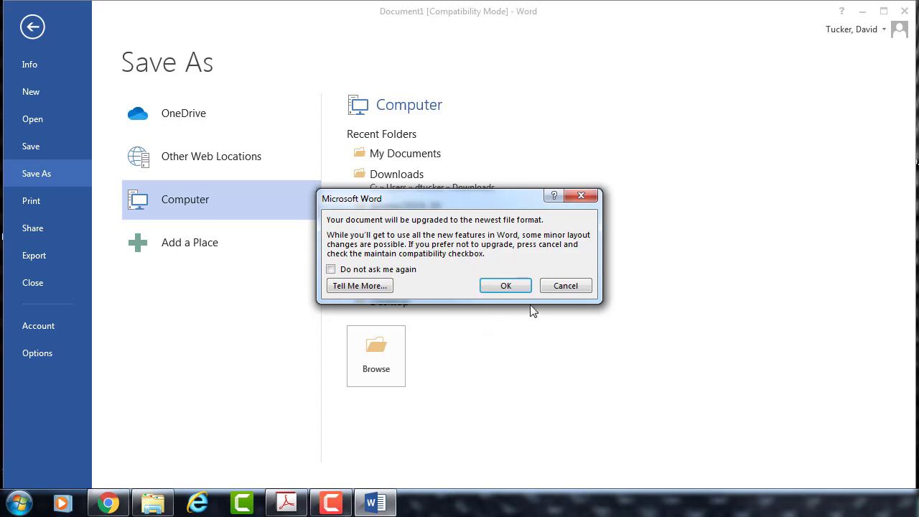
{"action": "left_click", "coordinate": [510, 286]}
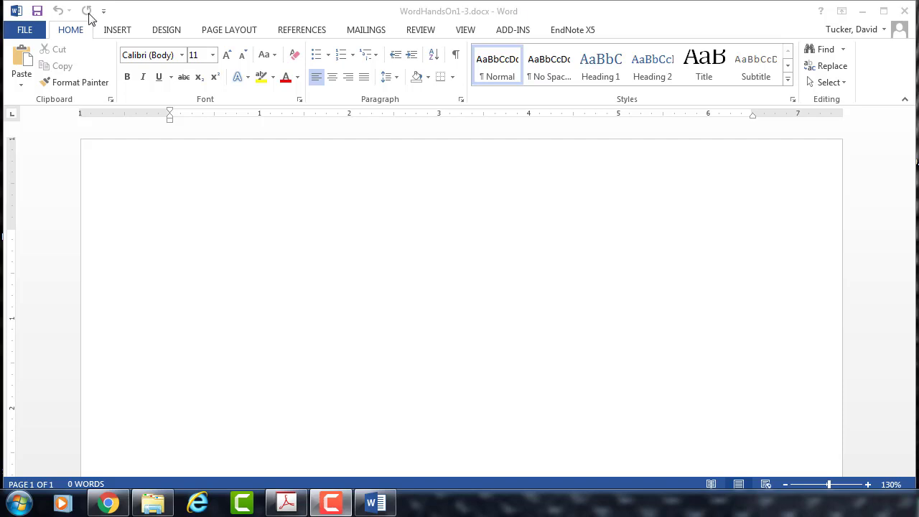
Try to insert text from a file into the empty WordHandsOn1-3 document
{"action": "left_click", "coordinate": [113, 35]}
{"action": "left_click", "coordinate": [113, 36]}
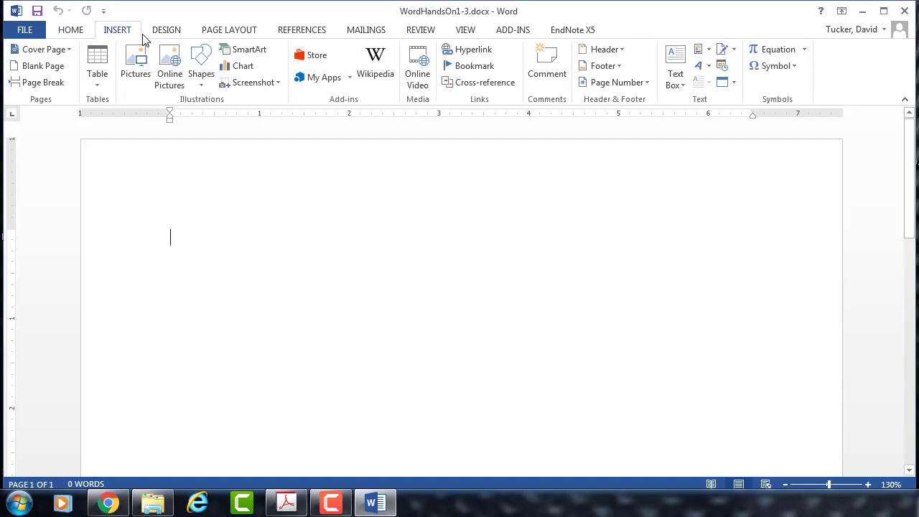
{"action": "left_click", "coordinate": [734, 84]}
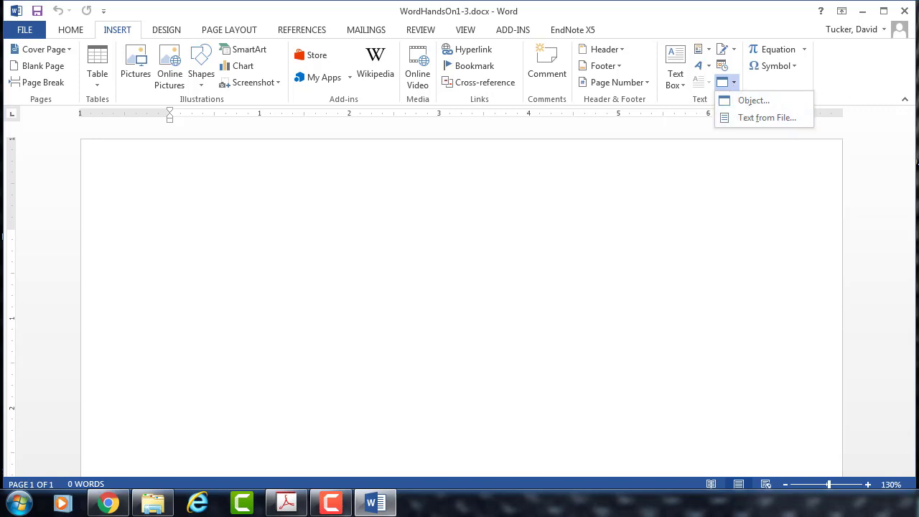
{"action": "left_click", "coordinate": [766, 118]}
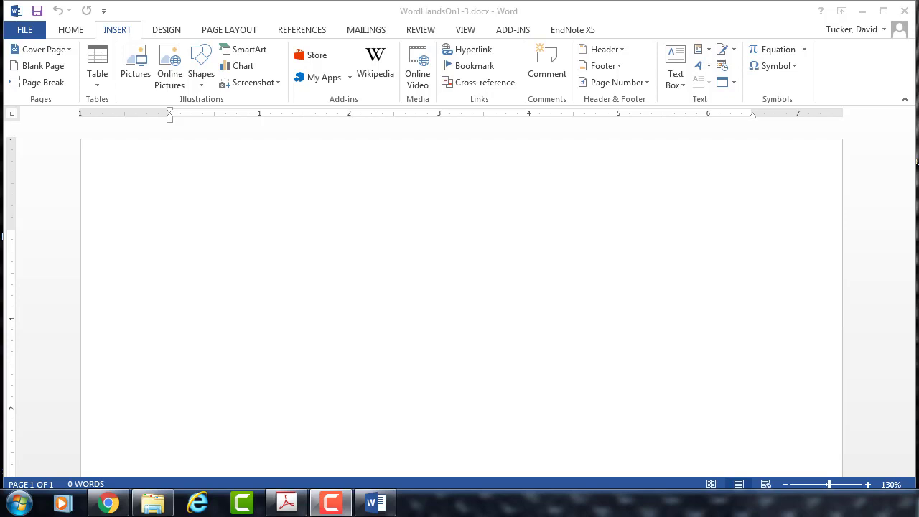
{"action": "left_click_drag", "start_coordinate": [914, 161], "coordinate": [918, 161]}
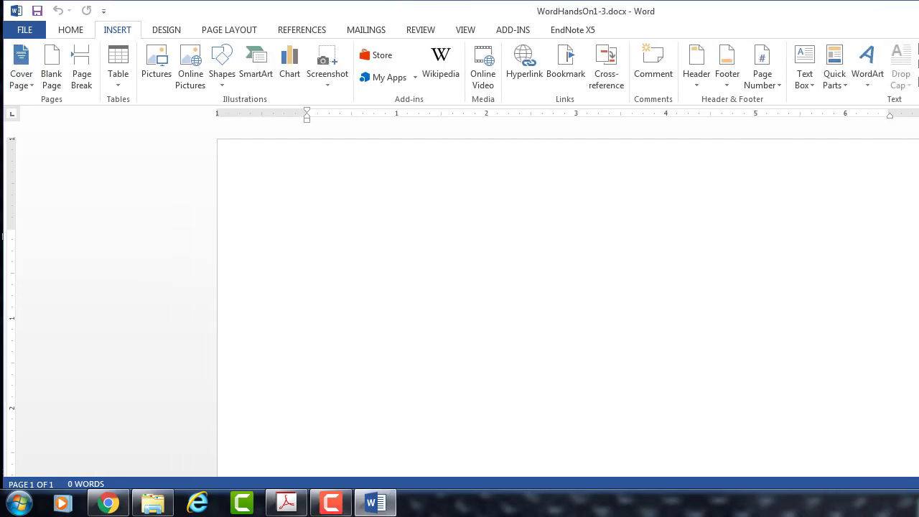
{"action": "left_click_drag", "start_coordinate": [917, 13], "coordinate": [740, 14]}
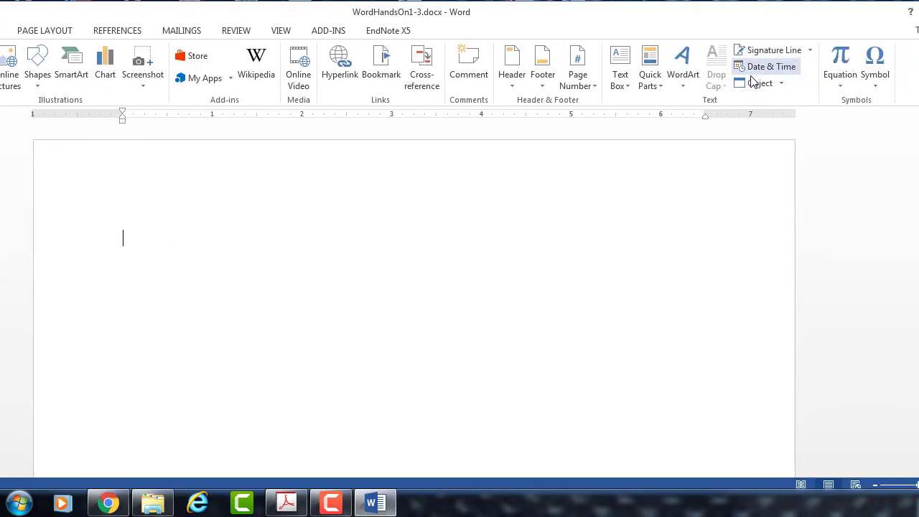
{"action": "left_click", "coordinate": [782, 86]}
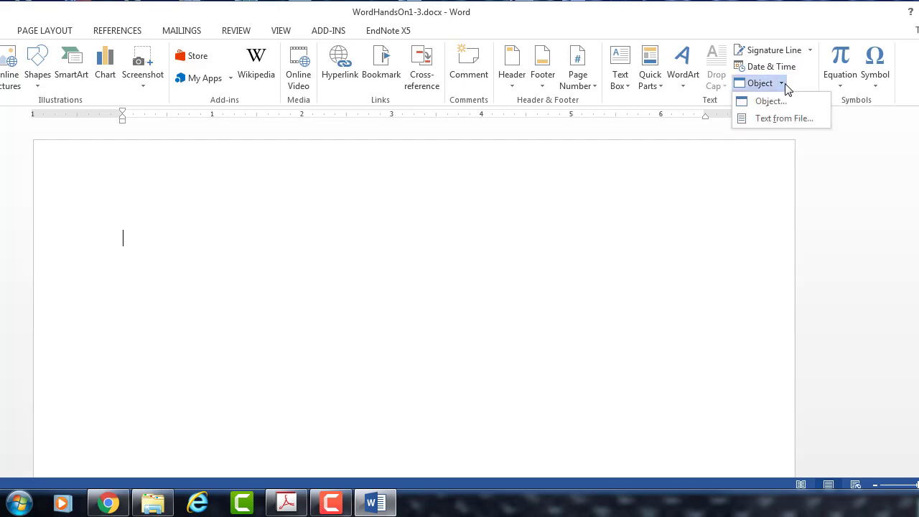
{"action": "left_click", "coordinate": [782, 84]}
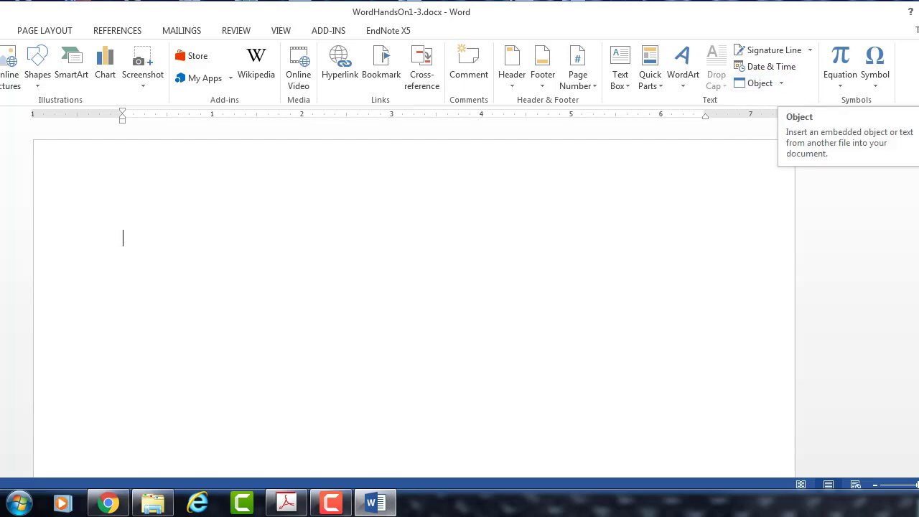
{"action": "left_click_drag", "start_coordinate": [918, 105], "coordinate": [901, 105]}
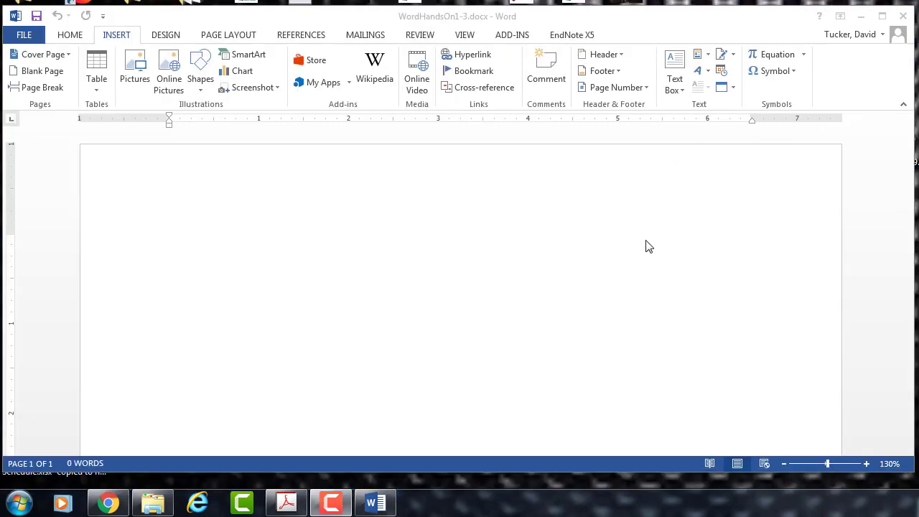
Insert the text of w01h1Camps.docx from the Documents library into the empty document
{"action": "left_click", "coordinate": [733, 88]}
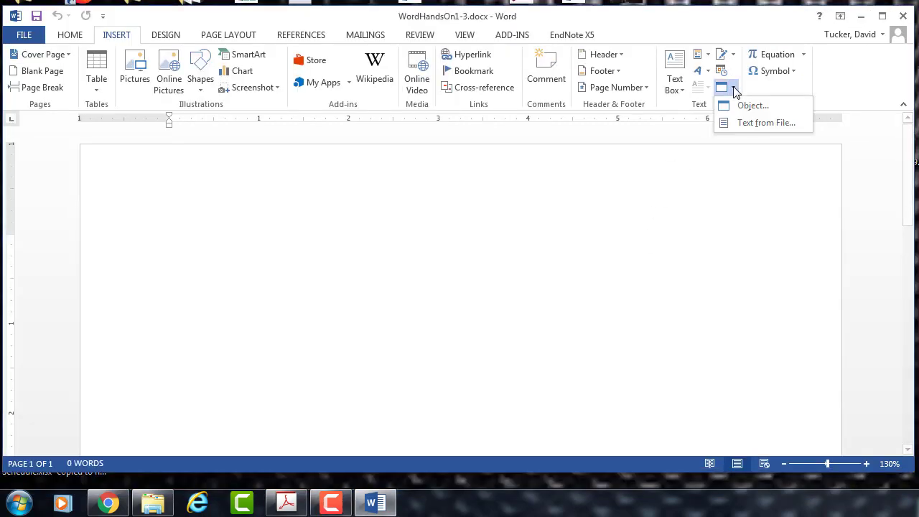
{"action": "left_click", "coordinate": [756, 124]}
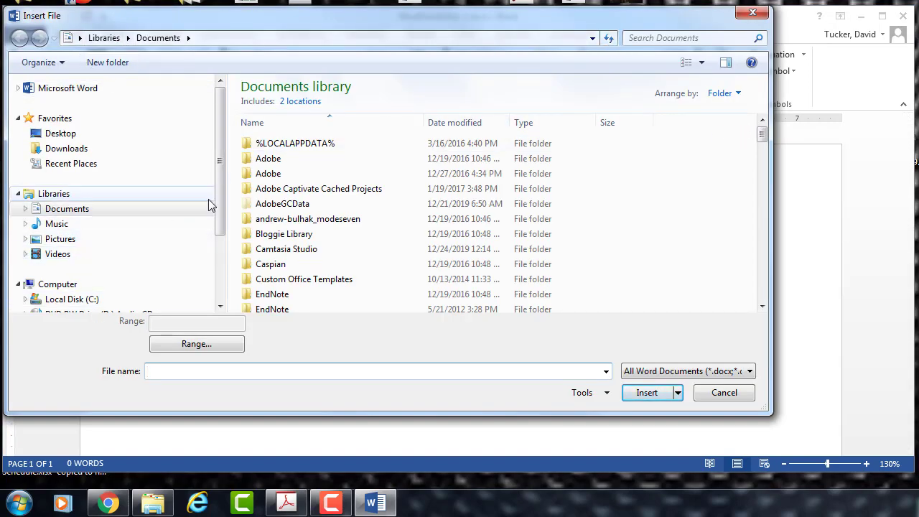
{"action": "scroll", "coordinate": [215, 205], "scroll_direction": "down", "scroll_amount": 2}
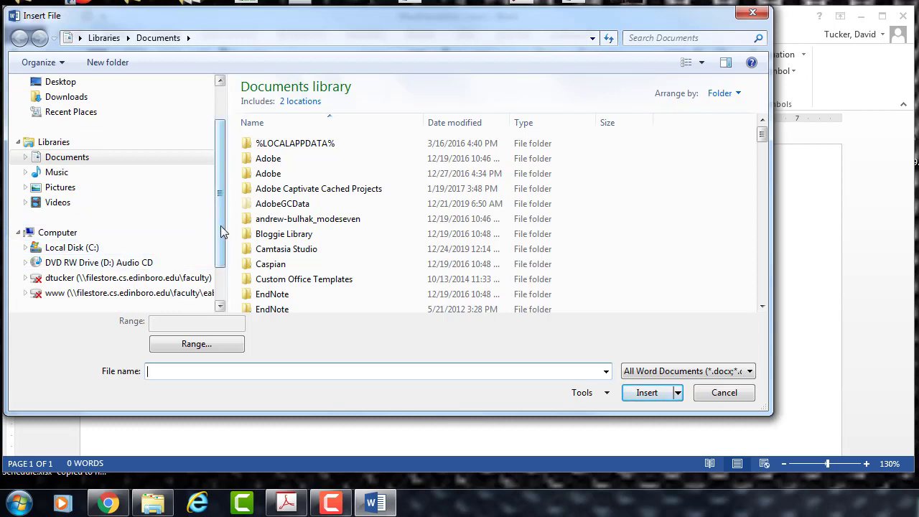
{"action": "scroll", "coordinate": [221, 231], "scroll_direction": "up", "scroll_amount": 2}
{"action": "left_click", "coordinate": [293, 190]}
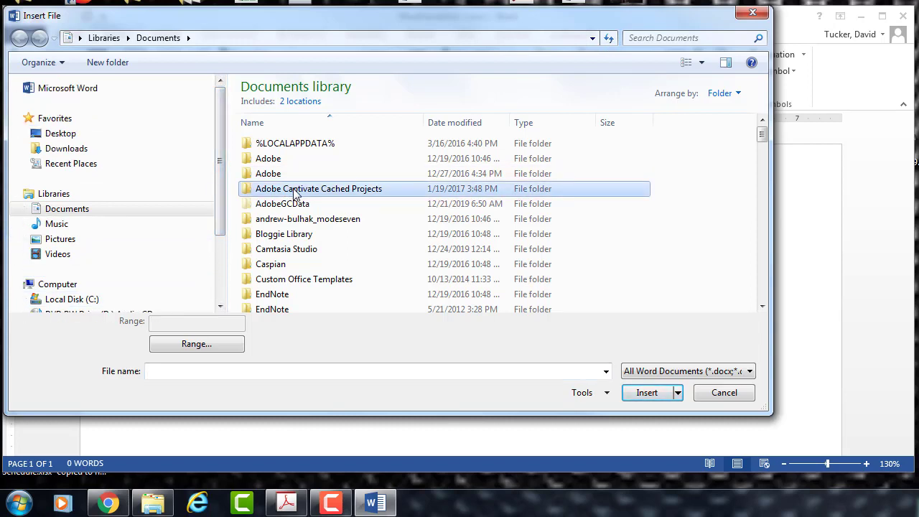
{"action": "scroll", "coordinate": [293, 191], "scroll_direction": "down", "scroll_amount": 5}
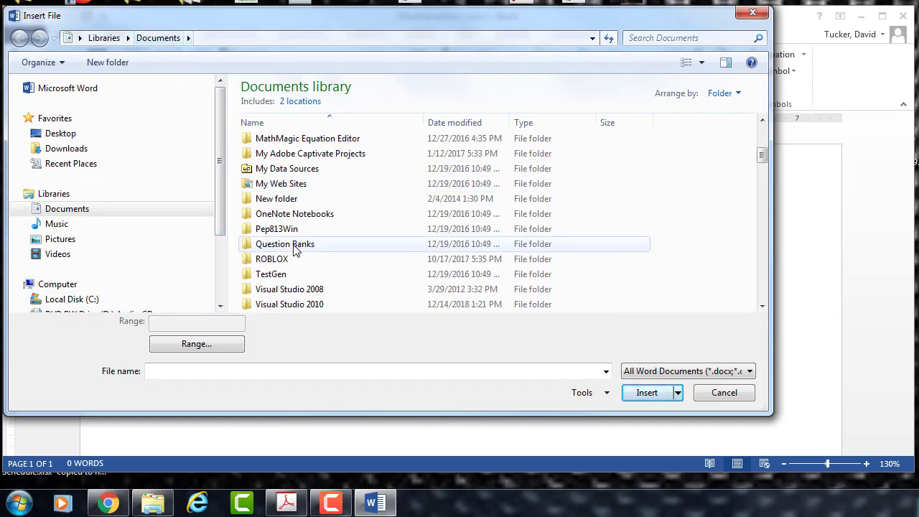
{"action": "scroll", "coordinate": [294, 248], "scroll_direction": "down", "scroll_amount": 3}
{"action": "scroll", "coordinate": [294, 247], "scroll_direction": "down", "scroll_amount": 4}
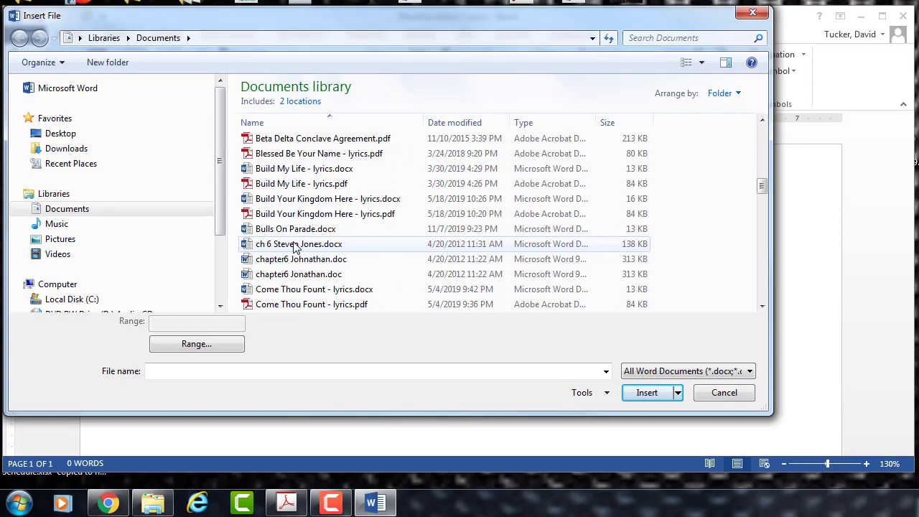
{"action": "scroll", "coordinate": [293, 248], "scroll_direction": "down", "scroll_amount": 9}
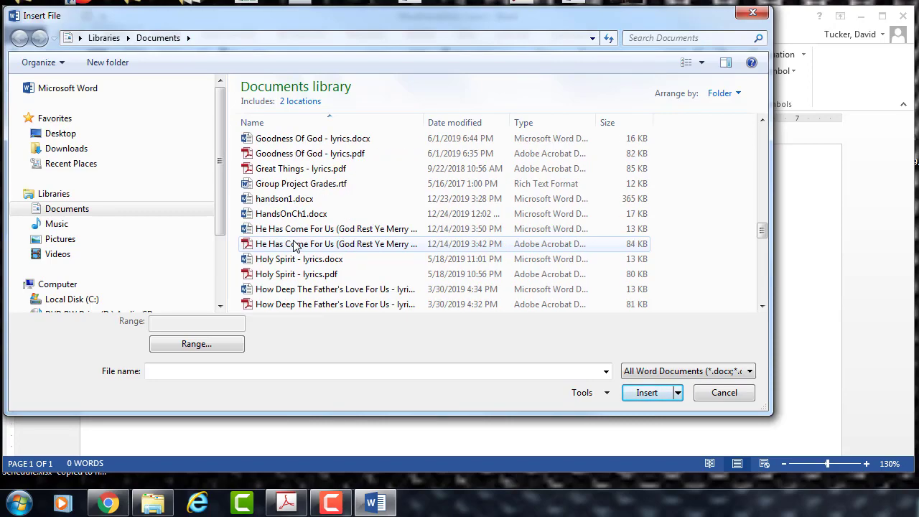
{"action": "scroll", "coordinate": [293, 248], "scroll_direction": "down", "scroll_amount": 6}
{"action": "scroll", "coordinate": [293, 248], "scroll_direction": "down", "scroll_amount": 3}
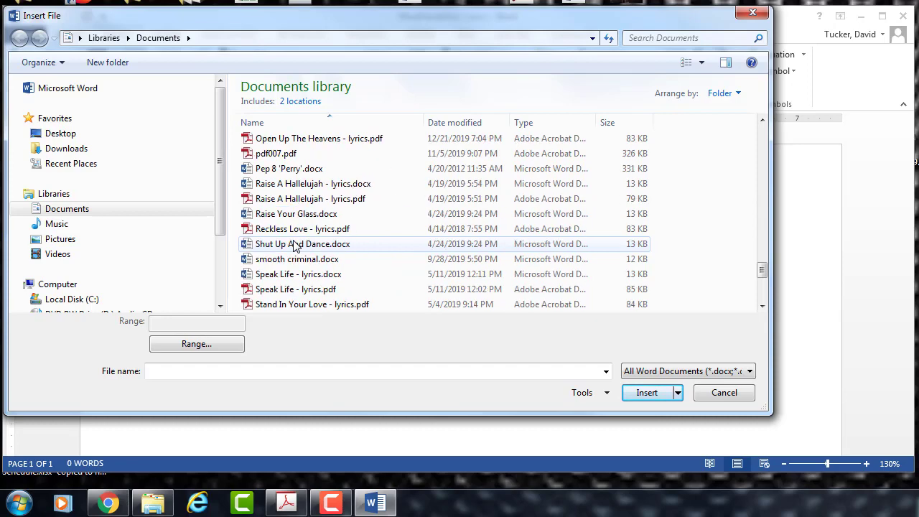
{"action": "scroll", "coordinate": [294, 248], "scroll_direction": "down", "scroll_amount": 5}
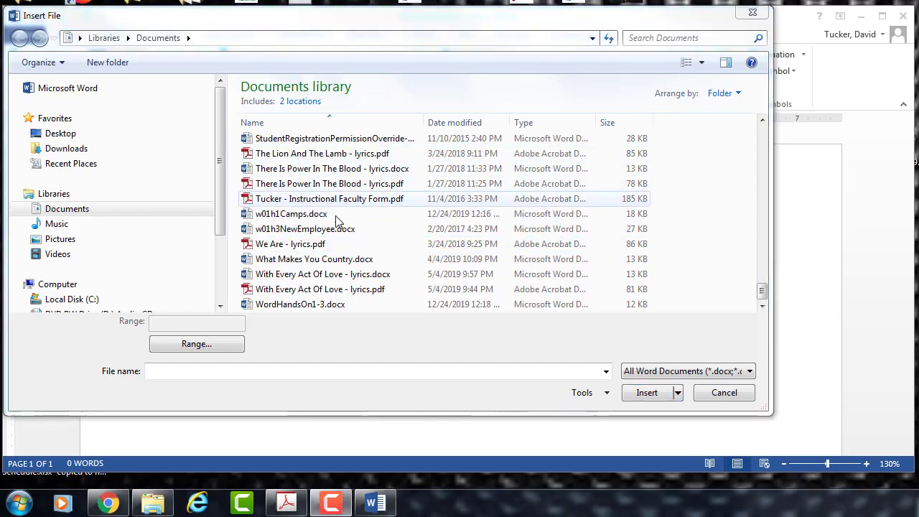
{"action": "left_click", "coordinate": [295, 219]}
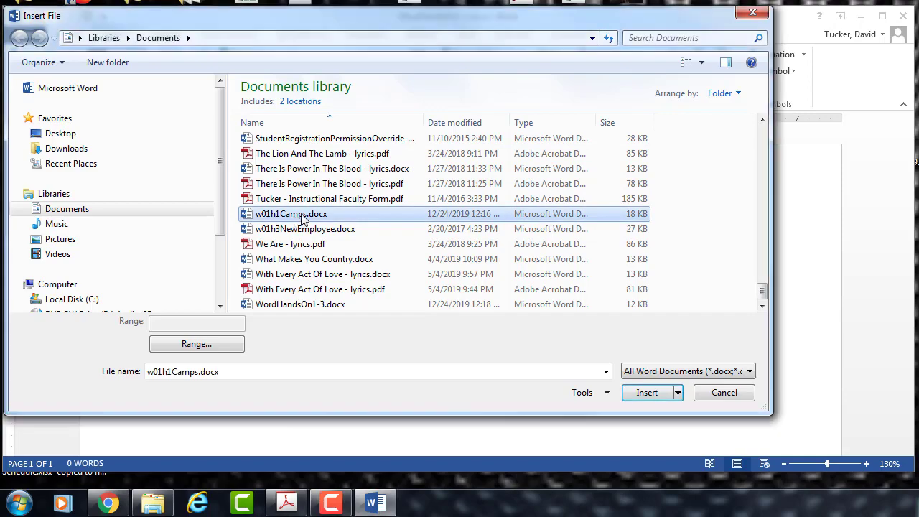
{"action": "left_click", "coordinate": [649, 394]}
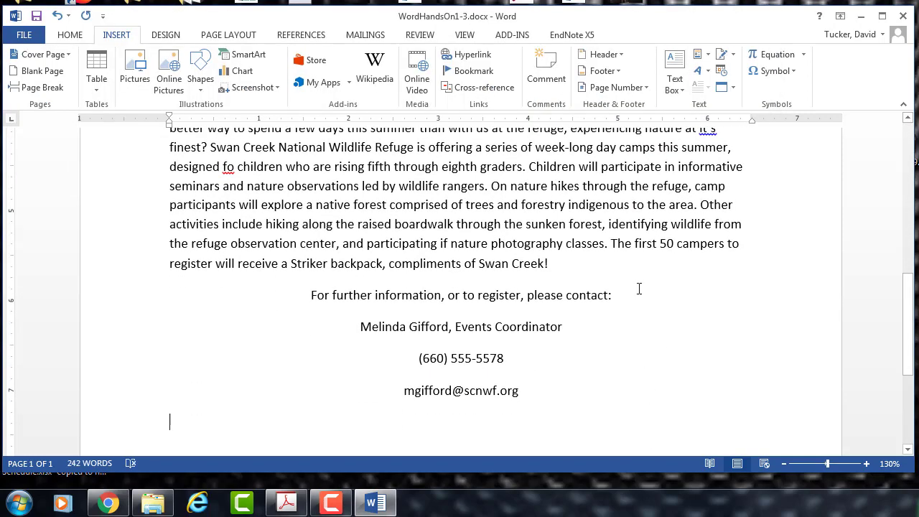
Review the inserted flyer text from the title down and save the document
{"action": "scroll", "coordinate": [639, 288], "scroll_direction": "up", "scroll_amount": 10}
{"action": "scroll", "coordinate": [639, 288], "scroll_direction": "down", "scroll_amount": 3}
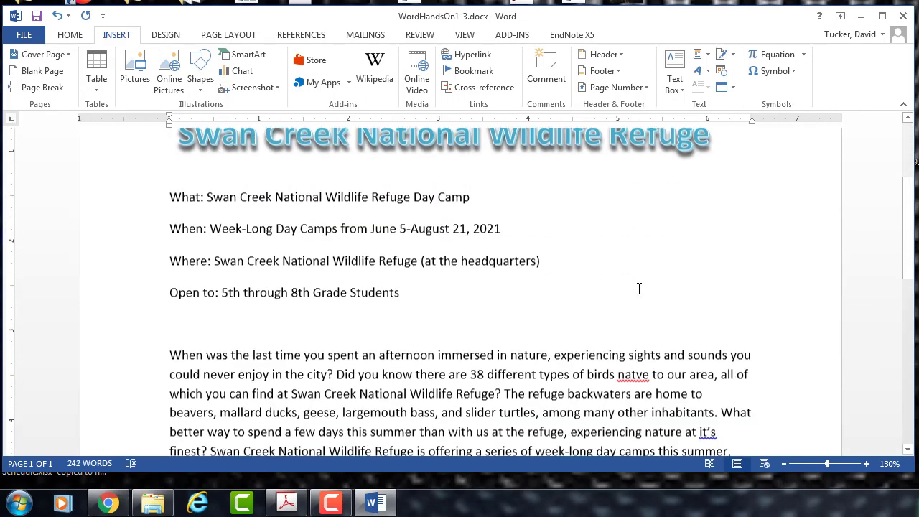
{"action": "scroll", "coordinate": [639, 288], "scroll_direction": "up", "scroll_amount": 3}
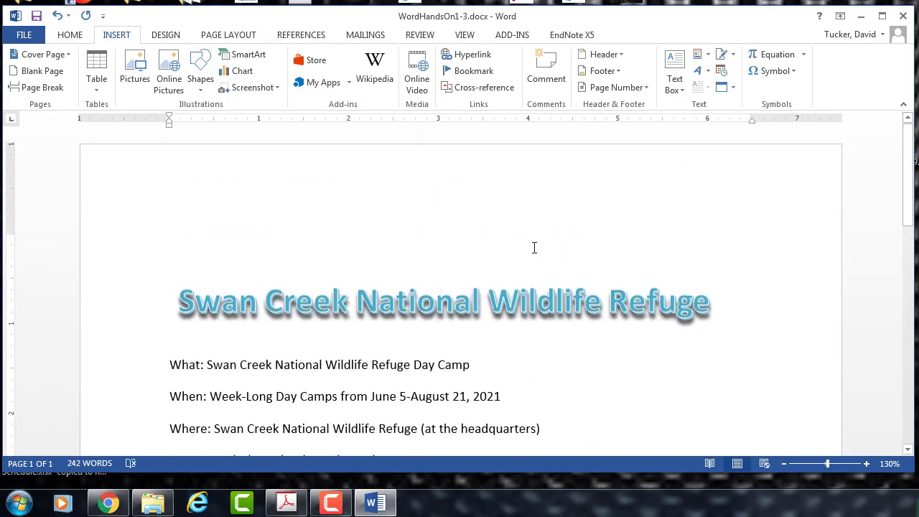
{"action": "left_click", "coordinate": [37, 18]}
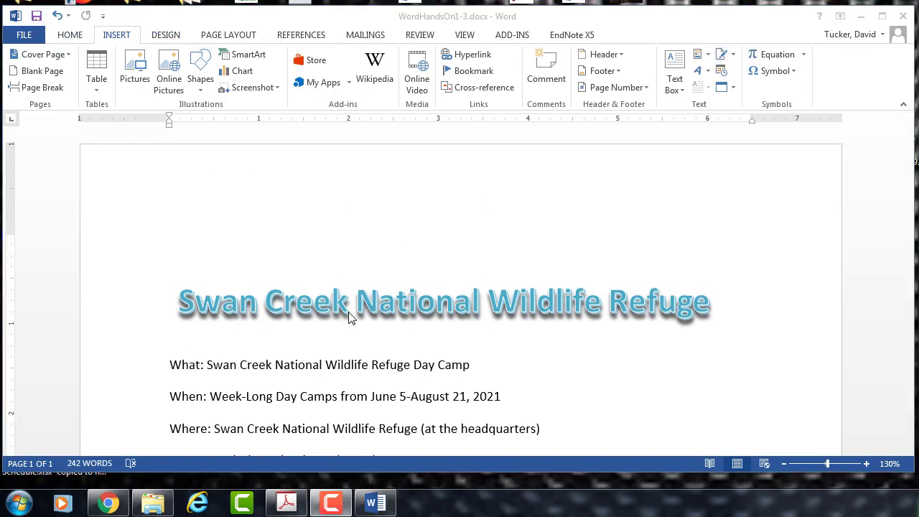
Search the document for "fines" to locate the question ending in "finest?" in the body paragraph
{"action": "scroll", "coordinate": [344, 325], "scroll_direction": "down", "scroll_amount": 3}
{"action": "scroll", "coordinate": [344, 325], "scroll_direction": "down", "scroll_amount": 2}
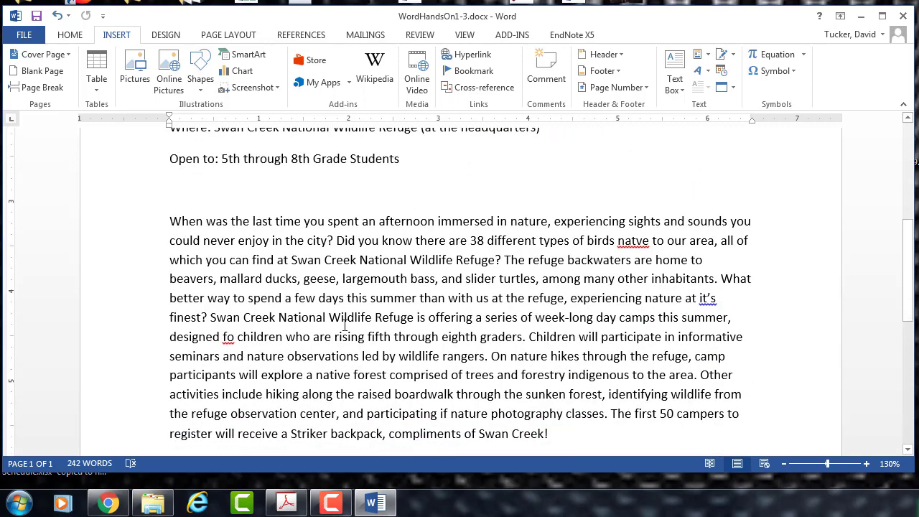
{"action": "scroll", "coordinate": [344, 325], "scroll_direction": "down", "scroll_amount": 2}
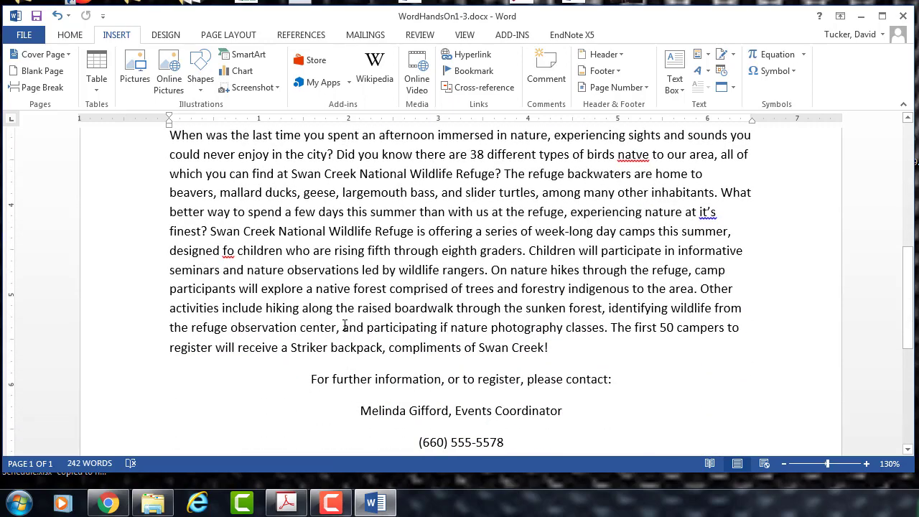
{"action": "left_click", "coordinate": [207, 231]}
{"action": "key", "text": "ctrl+f"}
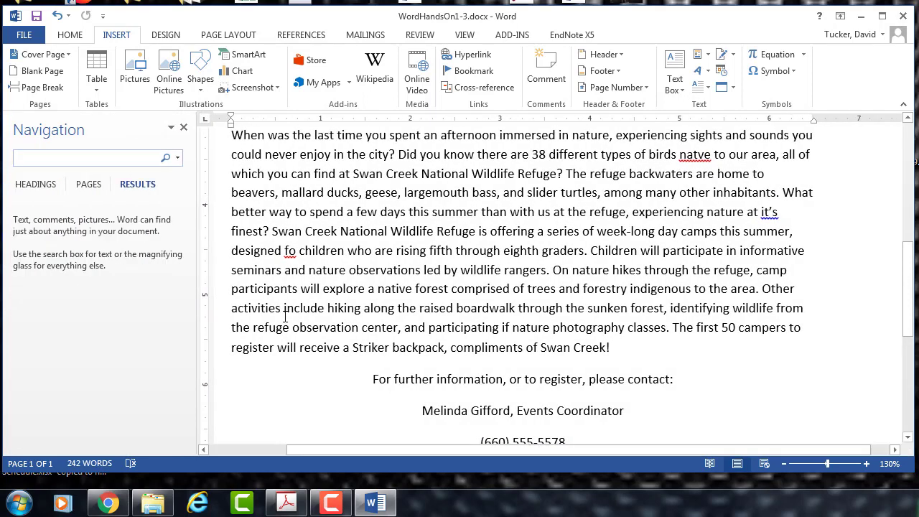
{"action": "type", "text": "f"}
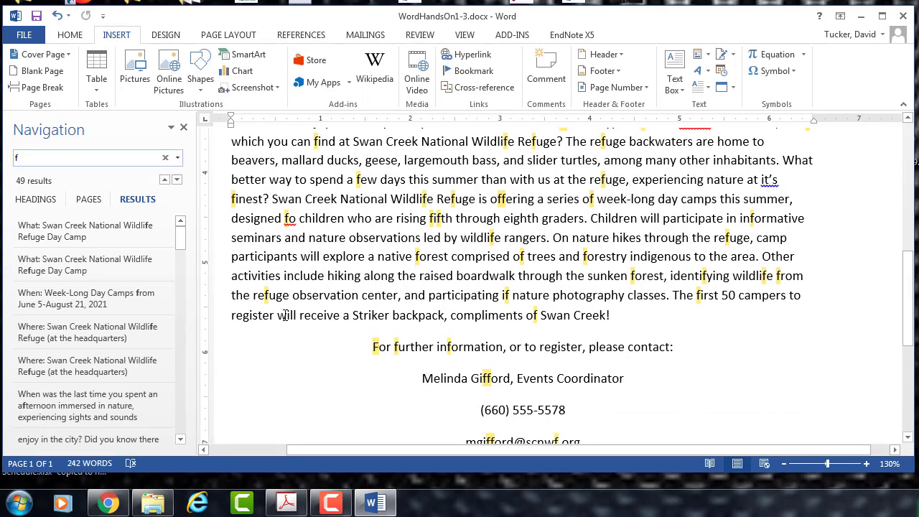
{"action": "type", "text": "ines"}
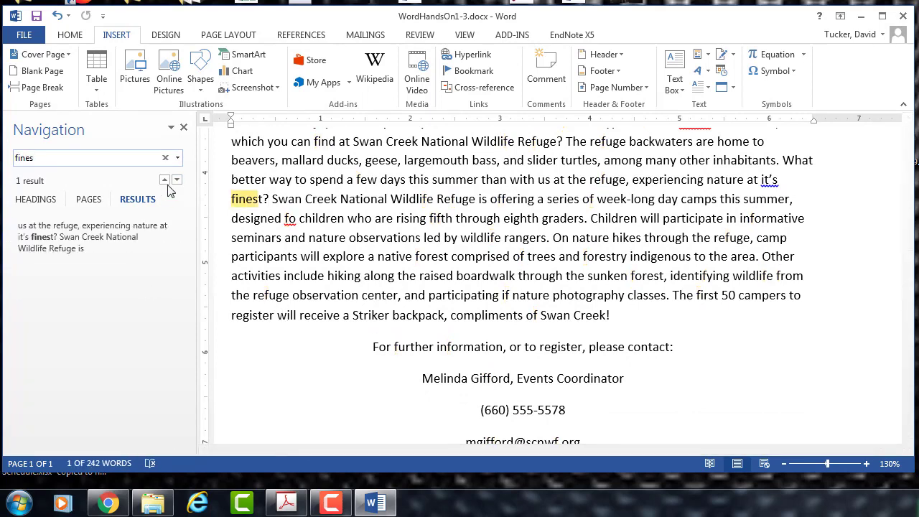
{"action": "left_click", "coordinate": [183, 127]}
Split the body paragraph after "finest?" and remove the leading space before "Swan Creek National Wildlife Refuge is offering"
{"action": "left_click", "coordinate": [204, 199]}
{"action": "type", "text": "?"}
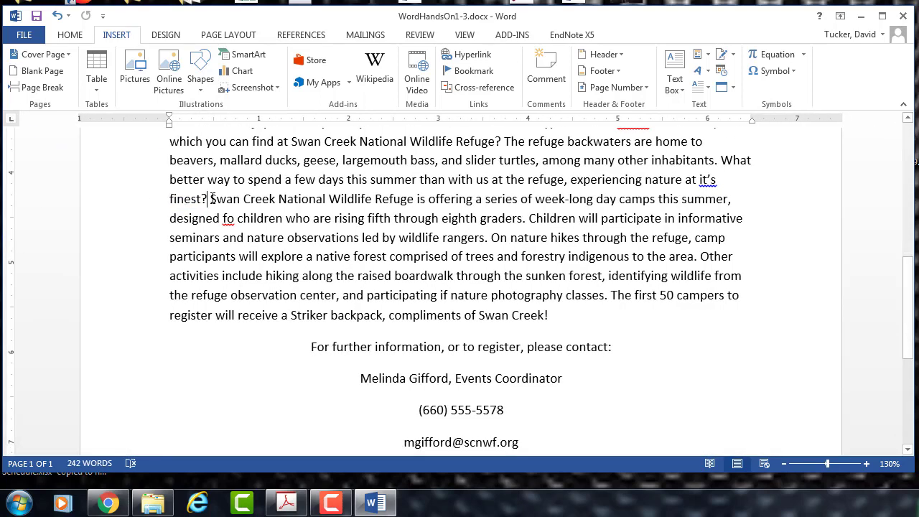
{"action": "key", "text": "Return"}
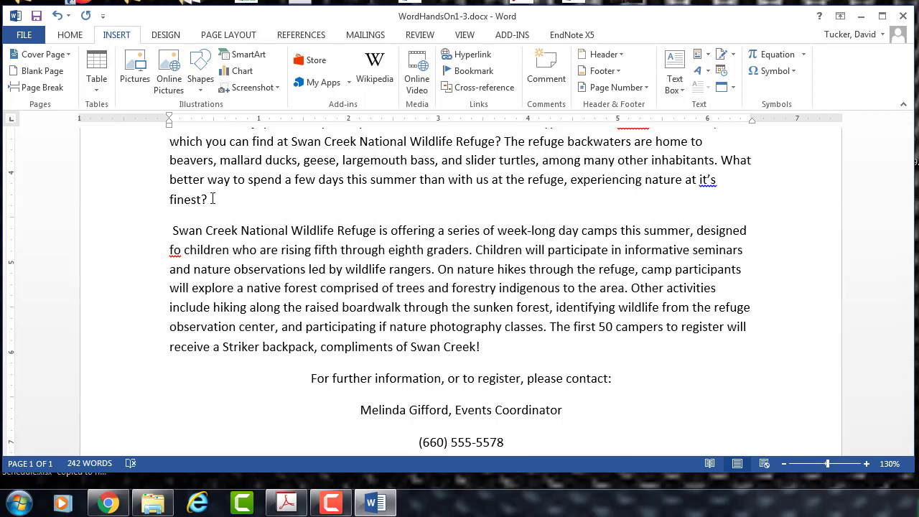
{"action": "key", "text": "Delete"}
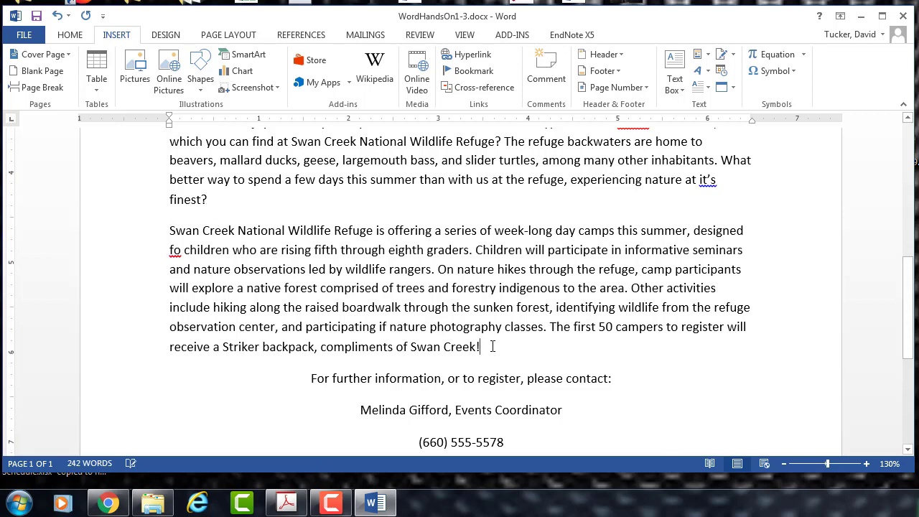
Add a new paragraph reading "Explore nature" after the sentence ending "compliments of Swan Creek!"
{"action": "key", "text": "Return"}
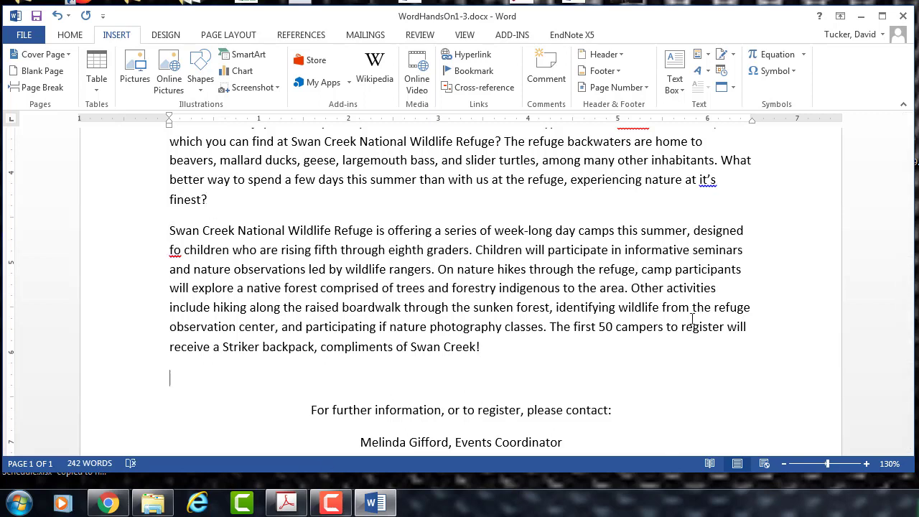
{"action": "scroll", "coordinate": [459, 288], "scroll_direction": "down", "scroll_amount": 3}
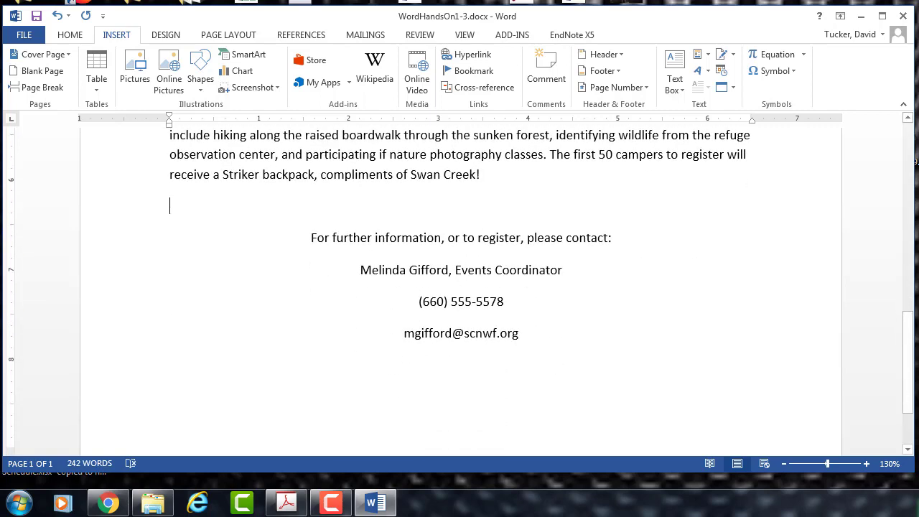
{"action": "key", "text": "alt+Tab"}
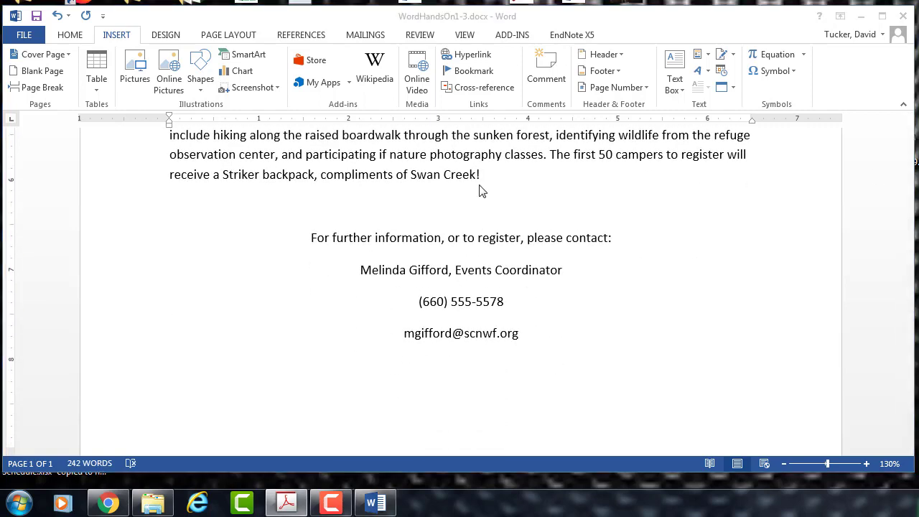
{"action": "left_click", "coordinate": [352, 210]}
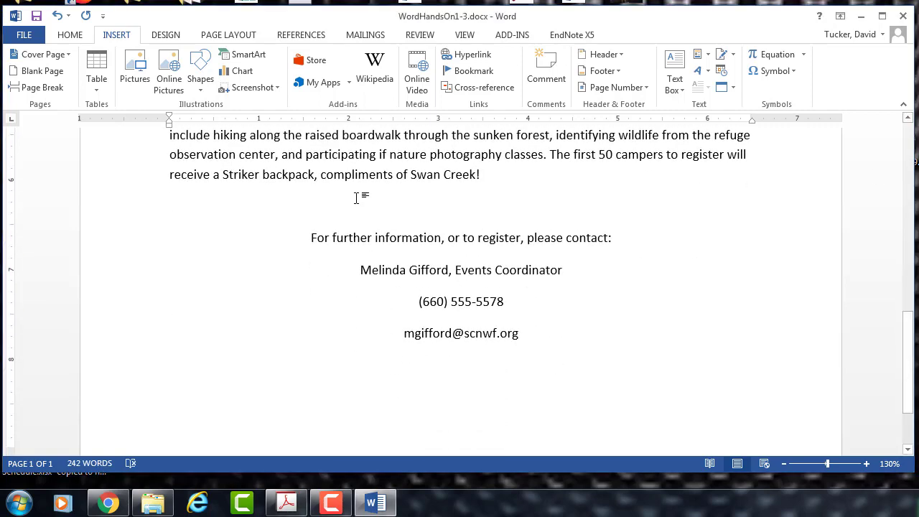
{"action": "type", "text": "E"}
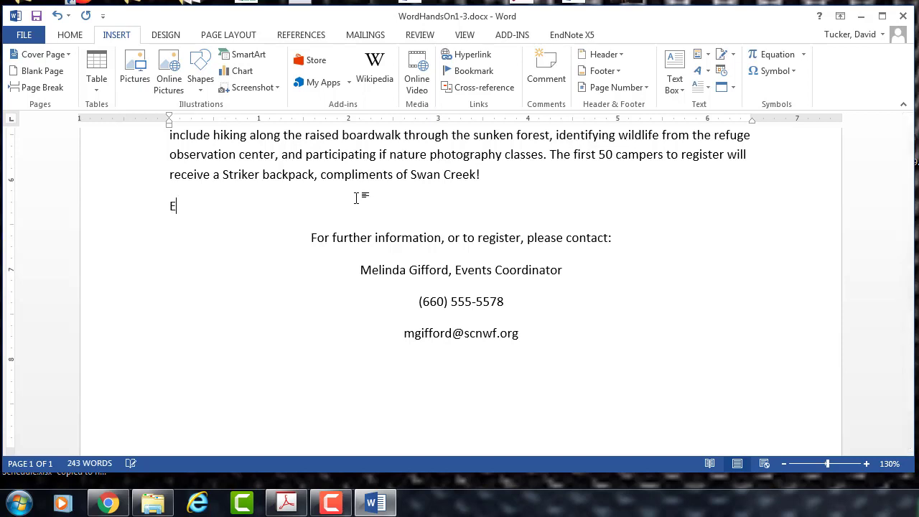
{"action": "type", "text": "xplore nature"}
Add the line "Learn to identify native plants and wildlife" below "Explore nature"
{"action": "key", "text": "Return"}
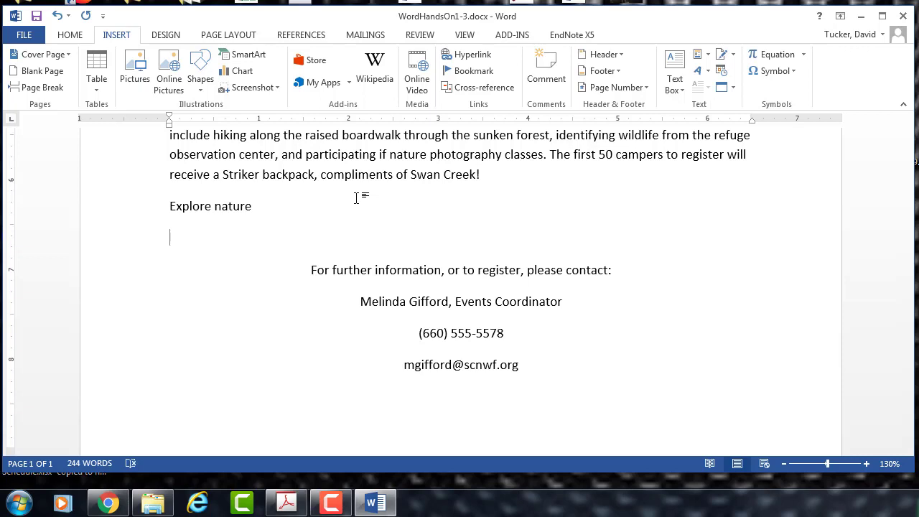
{"action": "type", "text": "Leran t"}
{"action": "key", "text": "BackSpace"}
{"action": "key", "text": "BackSpace"}
{"action": "key", "text": "BackSpace"}
{"action": "key", "text": "BackSpace"}
{"action": "key", "text": "BackSpace"}
{"action": "type", "text": "arn to identify native "}
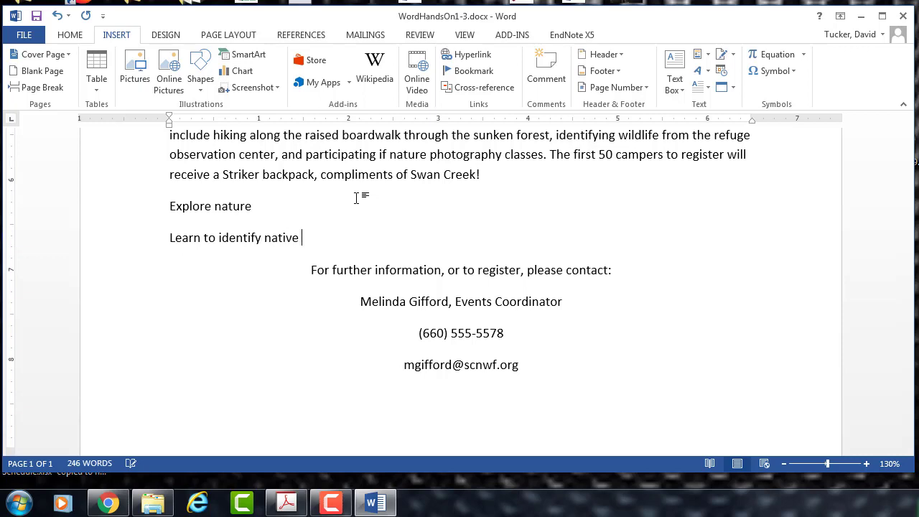
{"action": "type", "text": "plants and wildlife"}
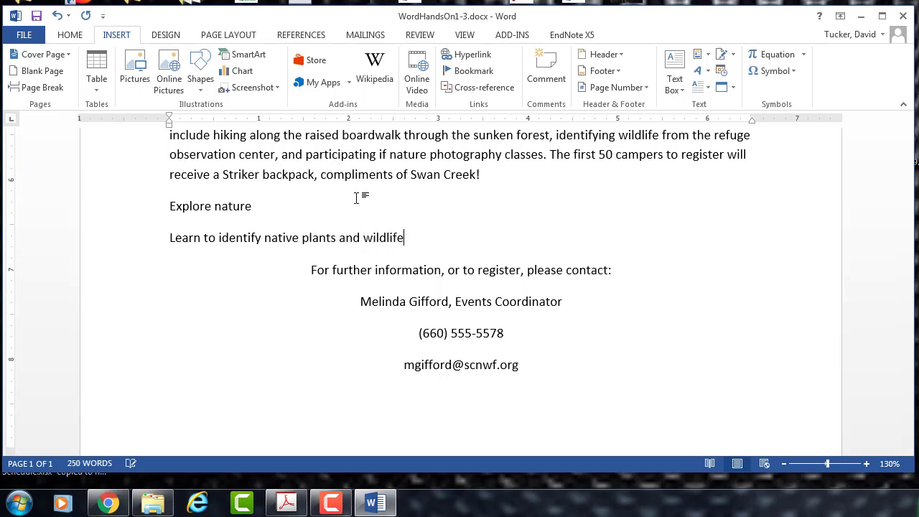
Add the lines "Take digital photos" and "Participate in nature seminars" as separate paragraphs below the native plants line
{"action": "key", "text": "Return"}
{"action": "type", "text": "Take "}
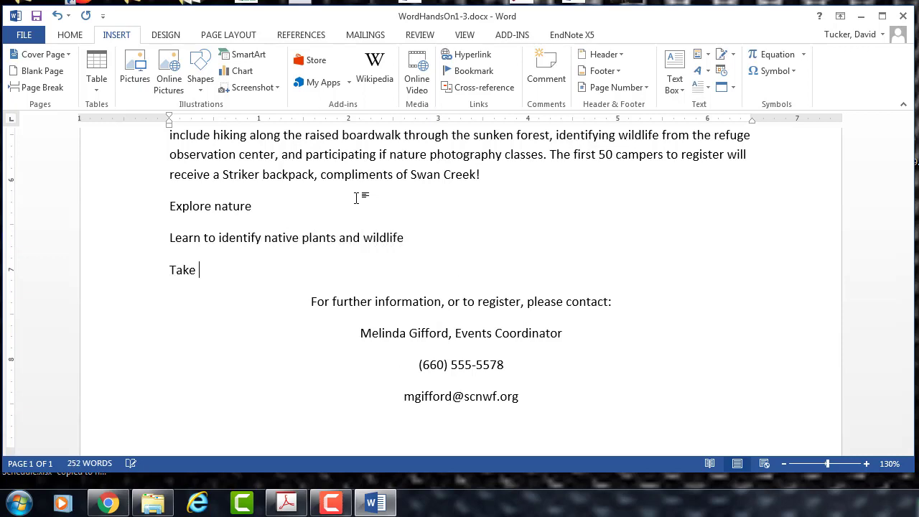
{"action": "type", "text": "digital photos"}
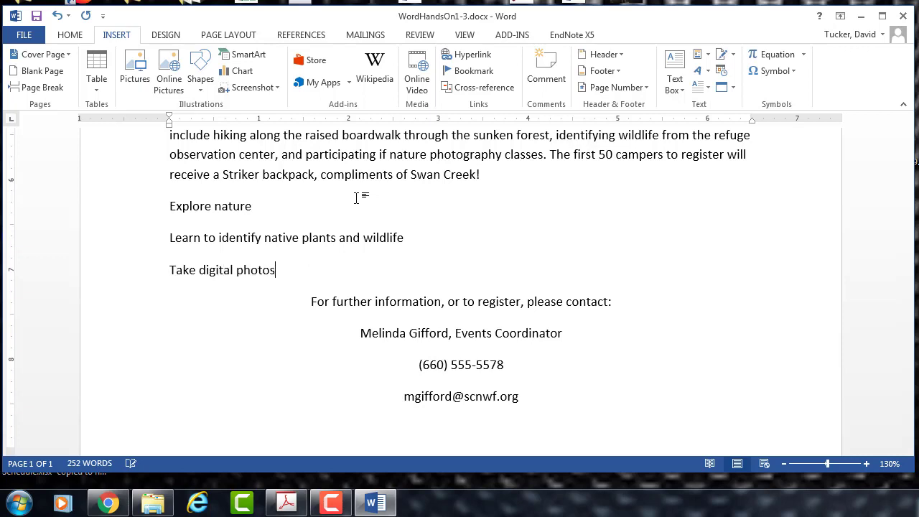
{"action": "key", "text": "Return"}
{"action": "type", "text": "Particip"}
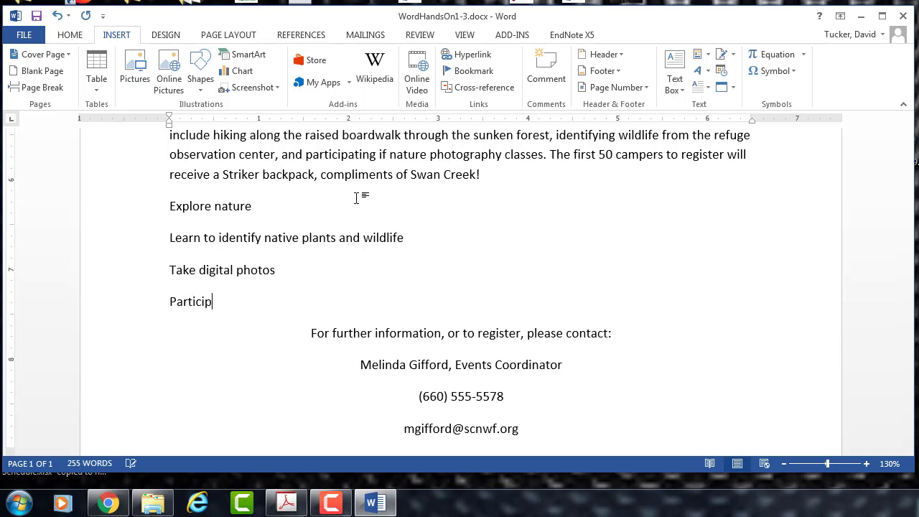
{"action": "type", "text": "ate in nature seminars"}
Add the line "Enjoy relaxing days at the refuge" below "Participate in nature seminars"
{"action": "key", "text": "Return"}
{"action": "type", "text": "Enjh"}
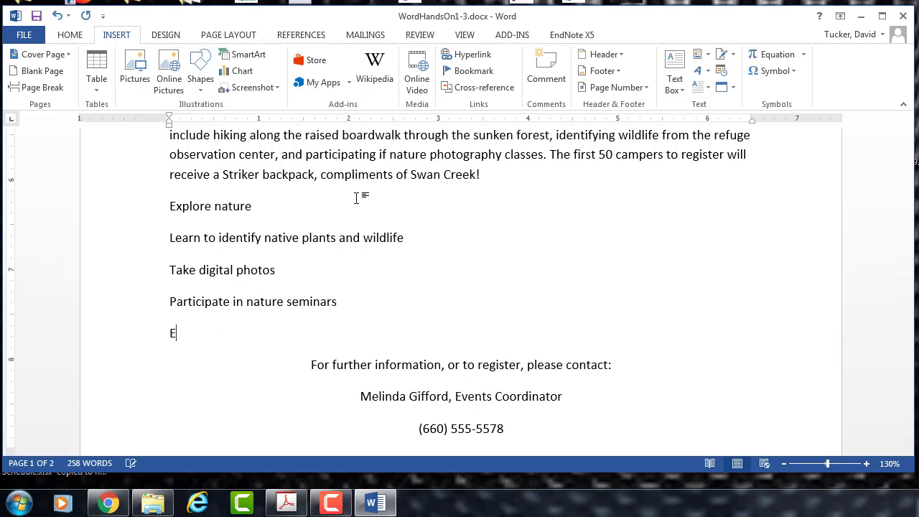
{"action": "key", "text": "BackSpace"}
{"action": "key", "text": "BackSpace"}
{"action": "key", "text": "BackSpace"}
{"action": "type", "text": "njoy relaxing days at teh"}
{"action": "key", "text": "BackSpace"}
{"action": "key", "text": "BackSpace"}
{"action": "type", "text": "he refuge"}
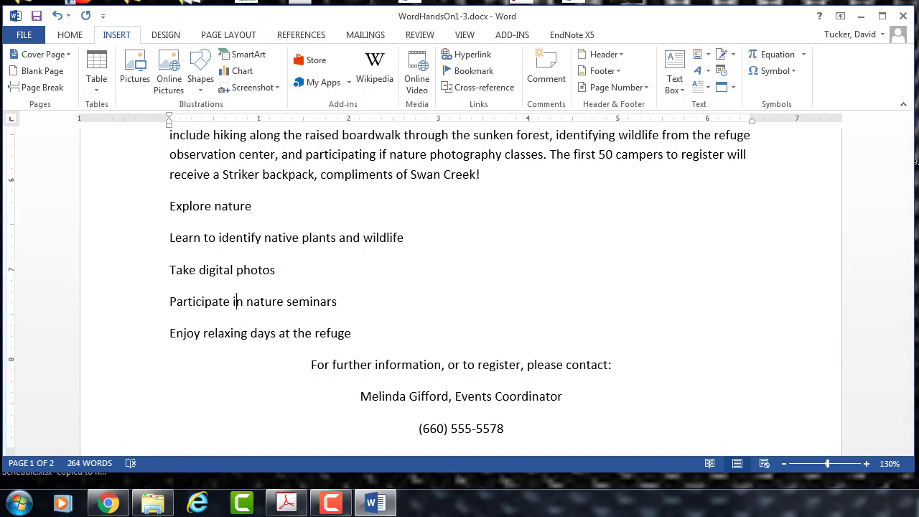
Check the document's spelling and grammar from its beginning, correcting "natve" to "native", "it's" to "its" and "fo" to "for"
{"action": "key", "text": "F10"}
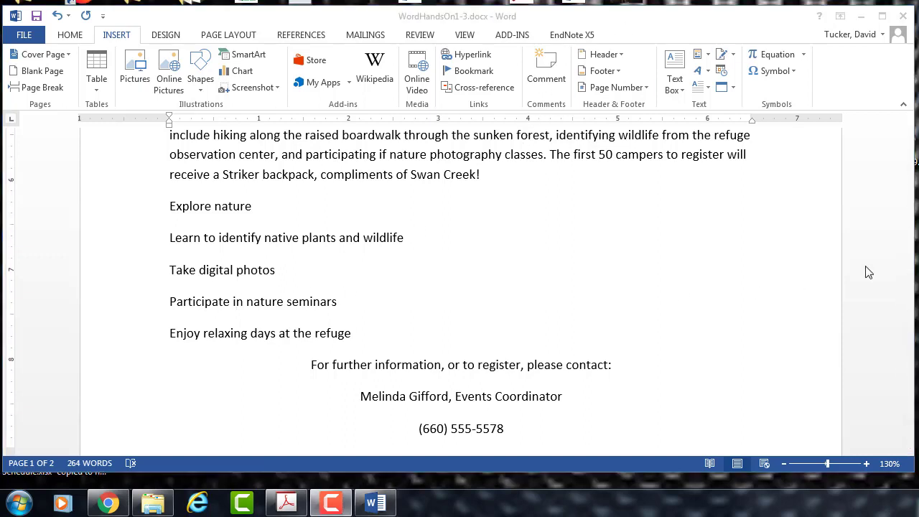
{"action": "left_click_drag", "start_coordinate": [907, 244], "coordinate": [907, 148]}
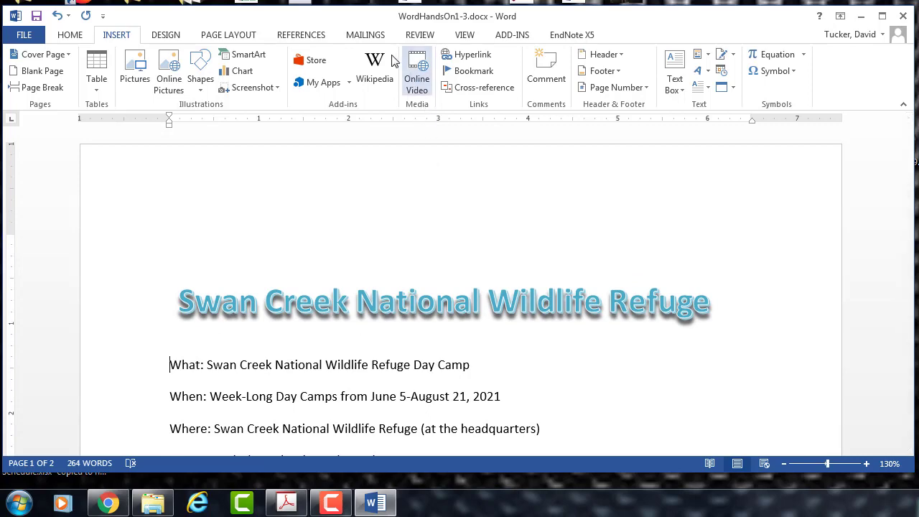
{"action": "left_click", "coordinate": [416, 35]}
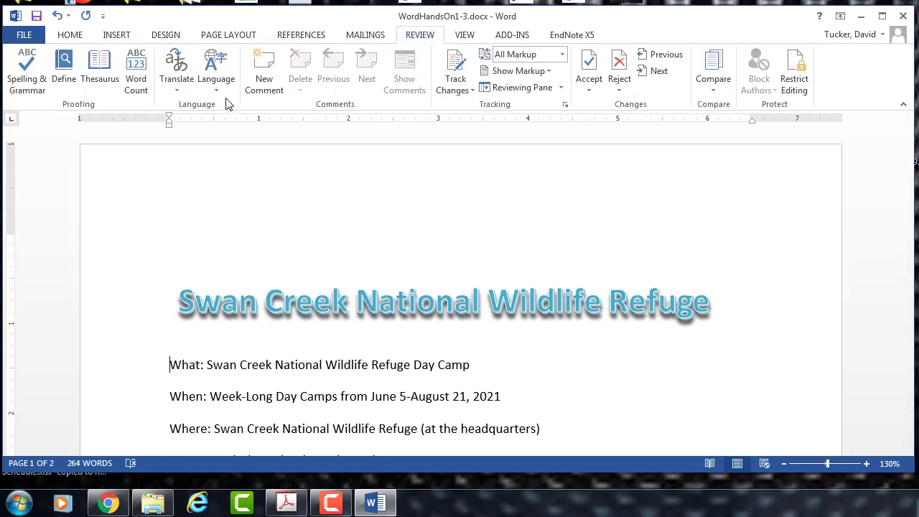
{"action": "left_click", "coordinate": [16, 82]}
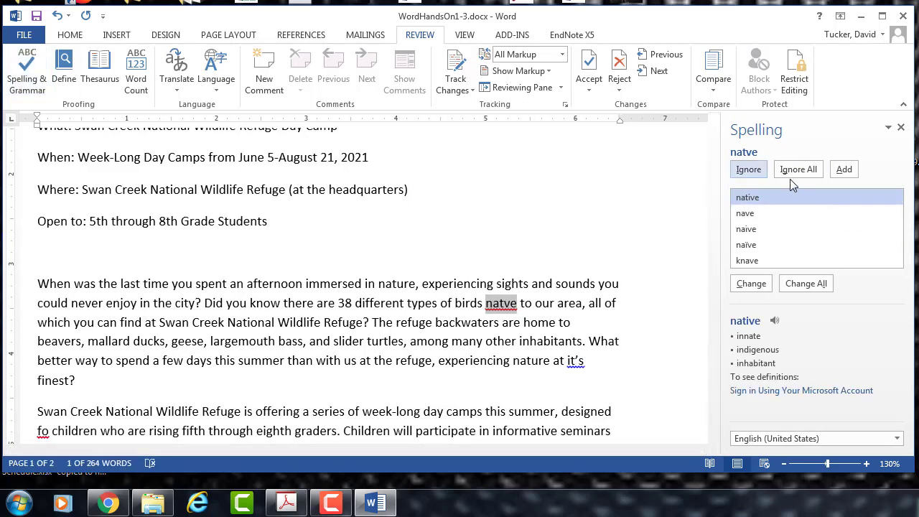
{"action": "left_click", "coordinate": [766, 196]}
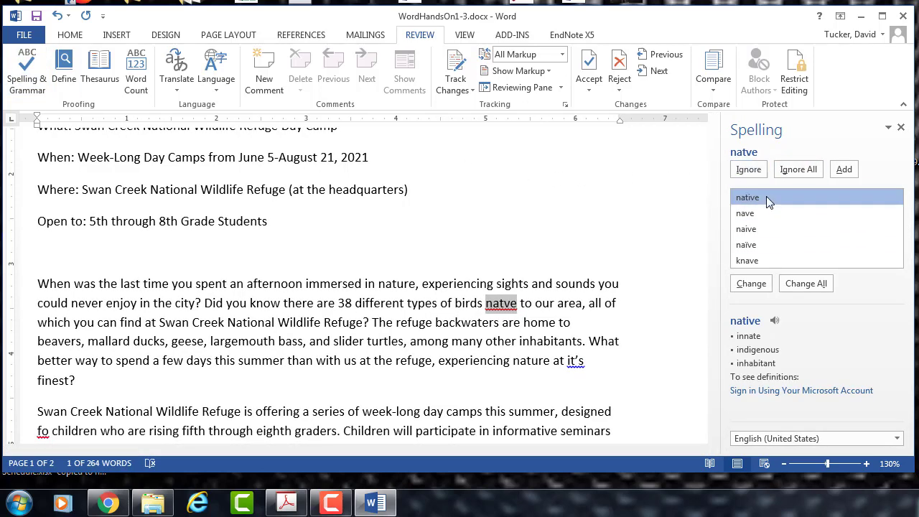
{"action": "left_click", "coordinate": [750, 285]}
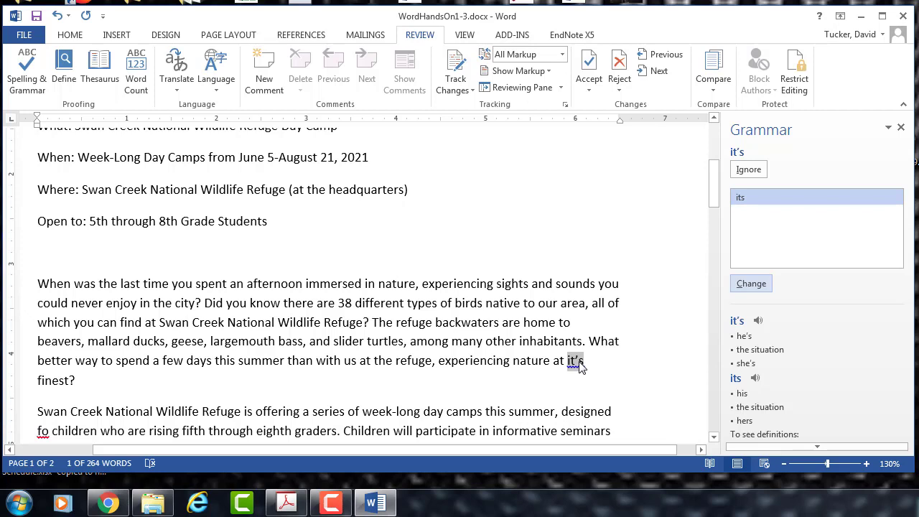
{"action": "left_click", "coordinate": [751, 283]}
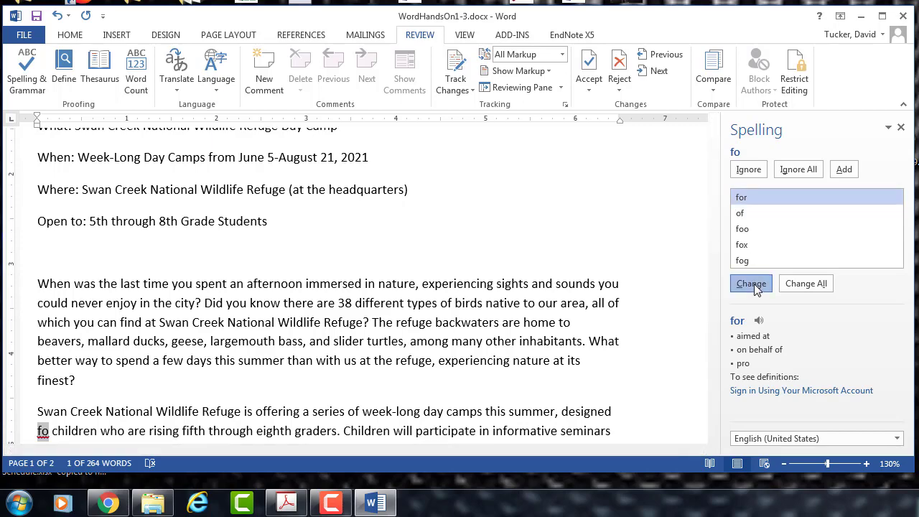
{"action": "left_click", "coordinate": [751, 283]}
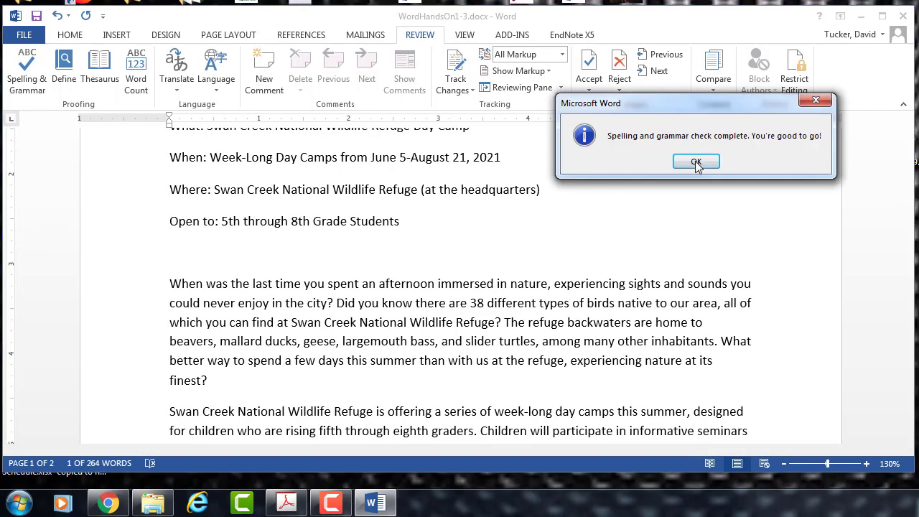
{"action": "left_click", "coordinate": [696, 162]}
Correct "participating if nature photography classes" to "participating in nature photography classes" in the second body paragraph
{"action": "scroll", "coordinate": [581, 322], "scroll_direction": "down", "scroll_amount": 2}
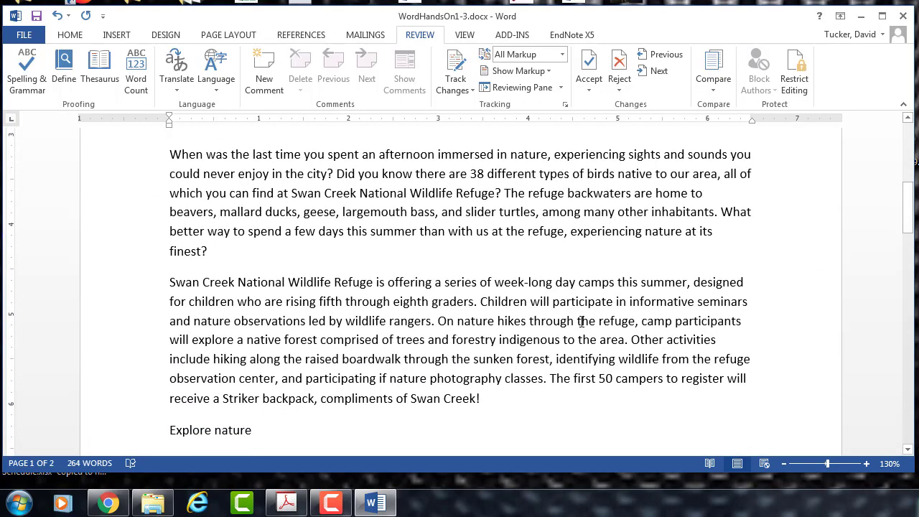
{"action": "scroll", "coordinate": [582, 322], "scroll_direction": "down", "scroll_amount": 5}
{"action": "scroll", "coordinate": [581, 321], "scroll_direction": "up", "scroll_amount": 3}
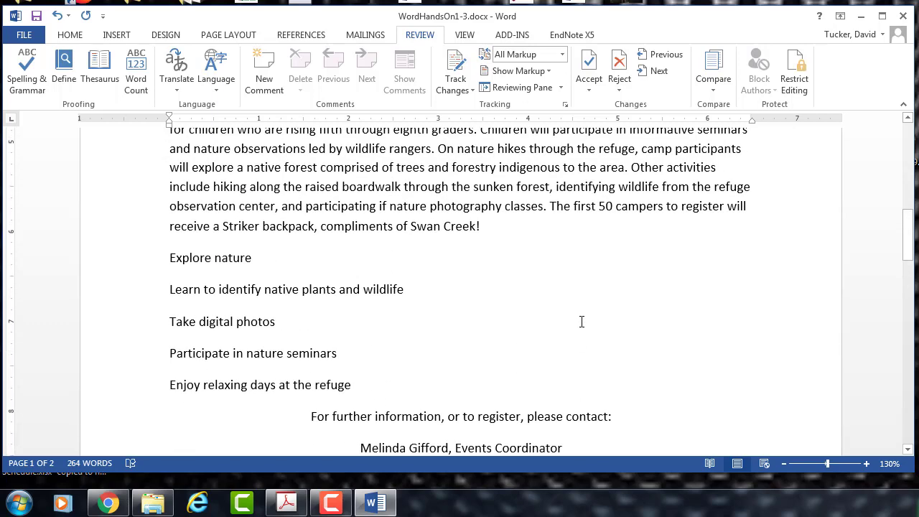
{"action": "scroll", "coordinate": [582, 322], "scroll_direction": "up", "scroll_amount": 1}
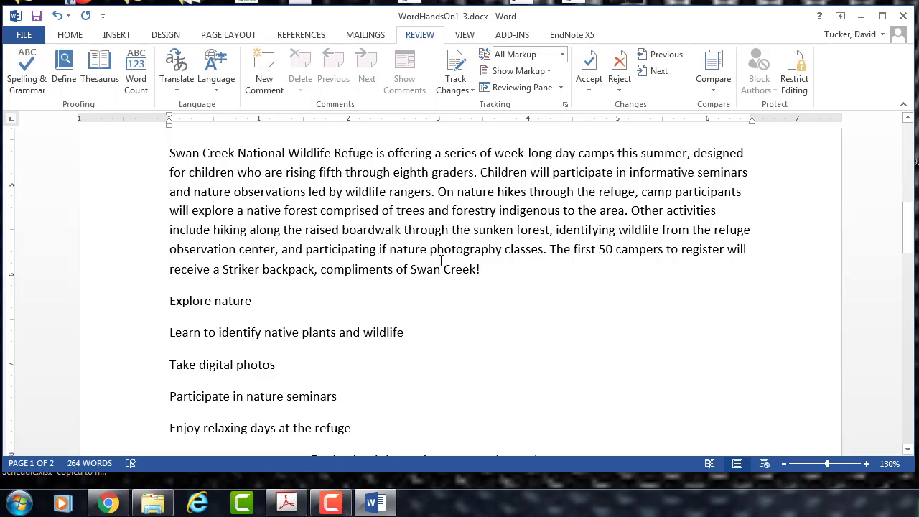
{"action": "key", "text": "Delete"}
{"action": "type", "text": "n"}
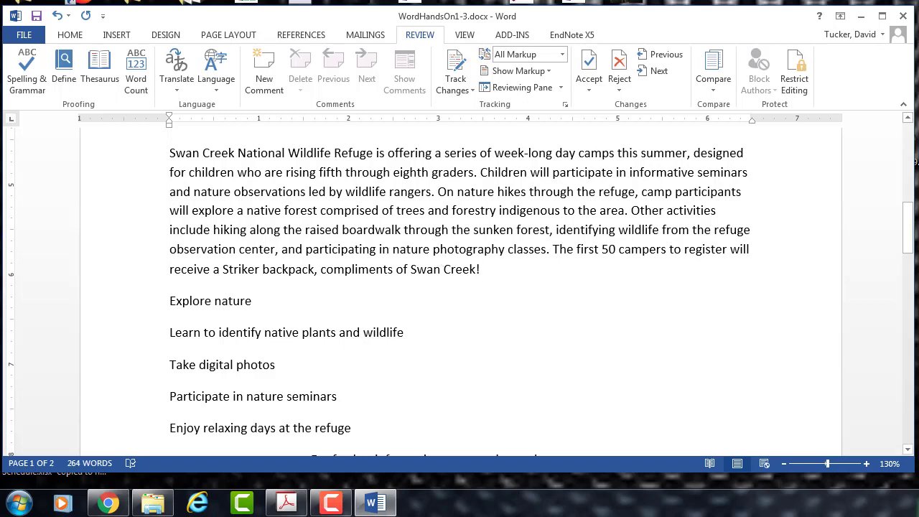
Reduce the paragraph spacing after the four centred contact lines, from "For further information" through the e-mail address, by one increment
{"action": "scroll", "coordinate": [459, 287], "scroll_direction": "up", "scroll_amount": 3}
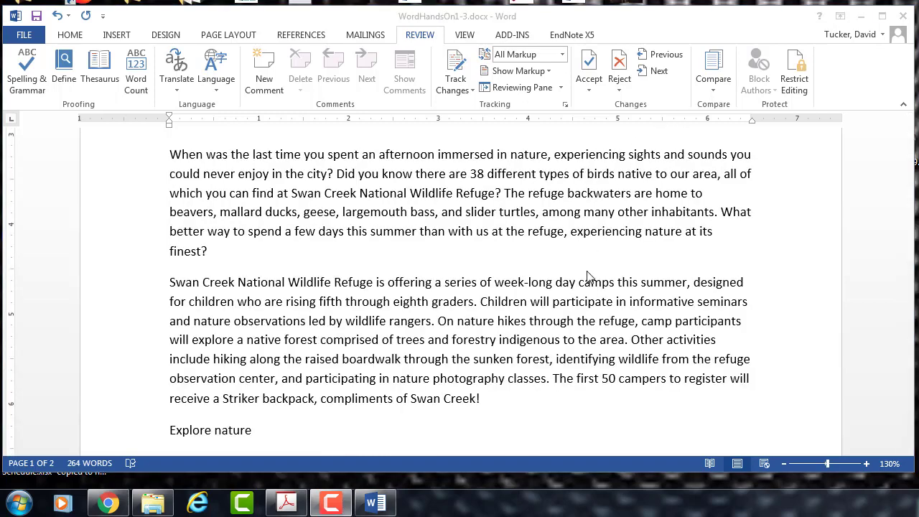
{"action": "scroll", "coordinate": [582, 259], "scroll_direction": "down", "scroll_amount": 14}
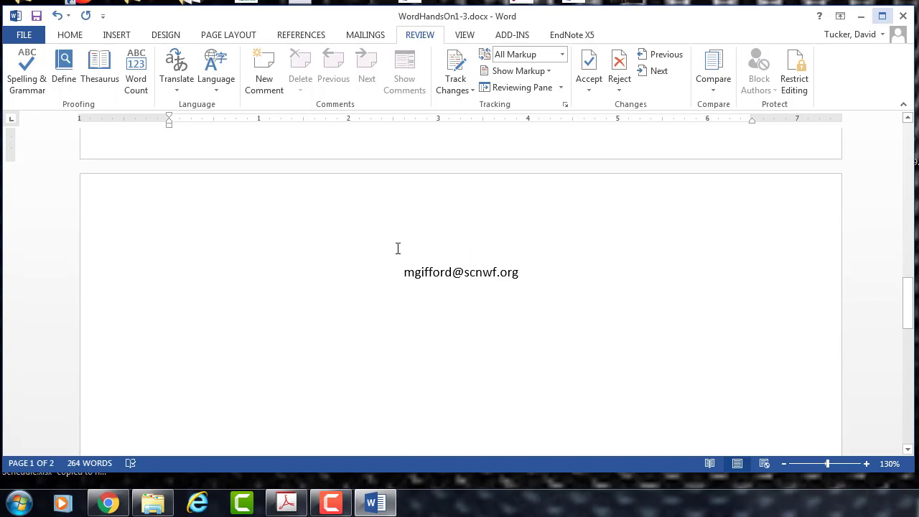
{"action": "scroll", "coordinate": [398, 248], "scroll_direction": "up", "scroll_amount": 6}
{"action": "scroll", "coordinate": [398, 248], "scroll_direction": "down", "scroll_amount": 1}
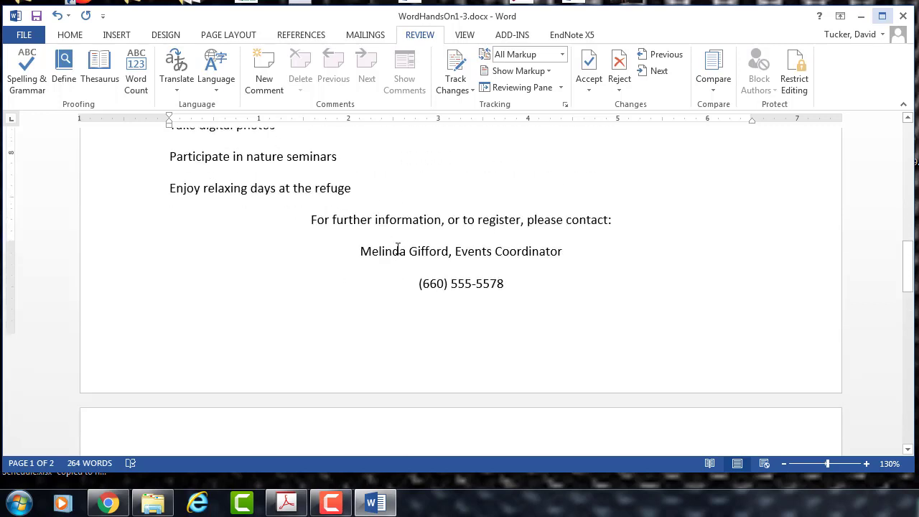
{"action": "scroll", "coordinate": [398, 248], "scroll_direction": "down", "scroll_amount": 3}
{"action": "scroll", "coordinate": [397, 246], "scroll_direction": "up", "scroll_amount": 3}
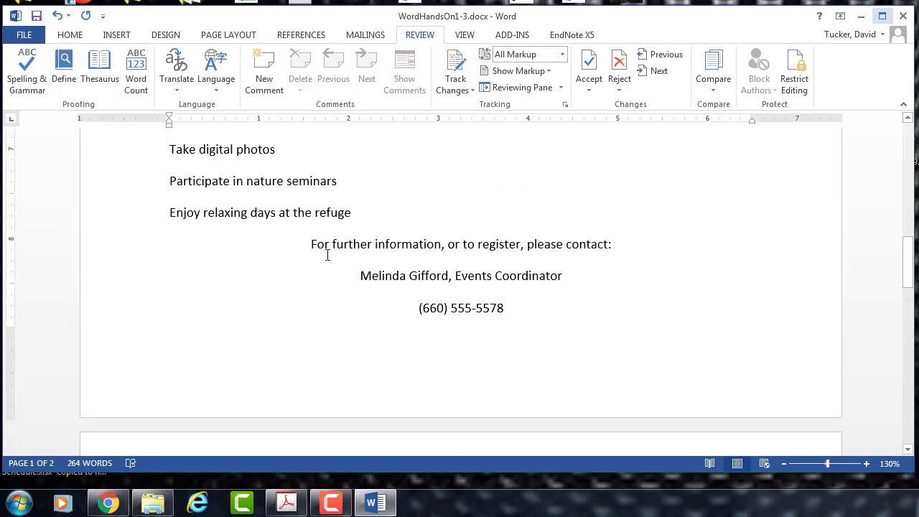
{"action": "left_click_drag", "start_coordinate": [310, 243], "coordinate": [518, 370]}
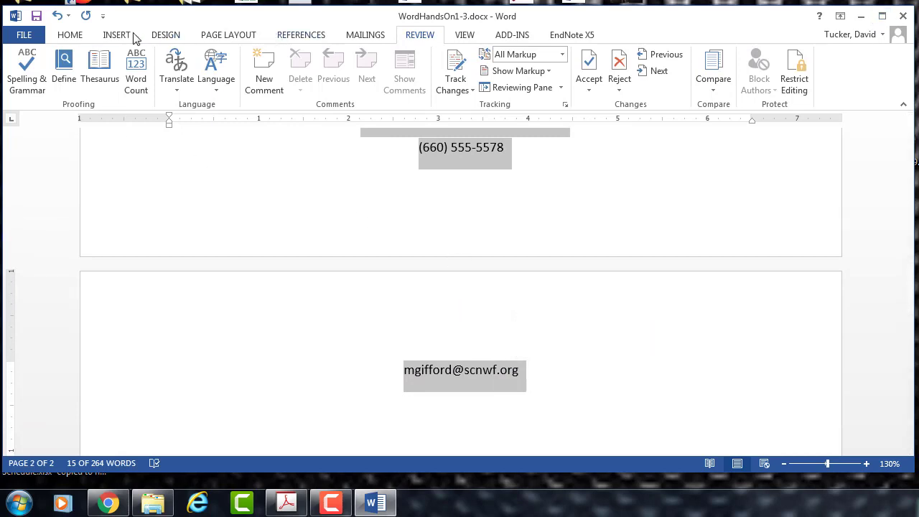
{"action": "left_click", "coordinate": [70, 35]}
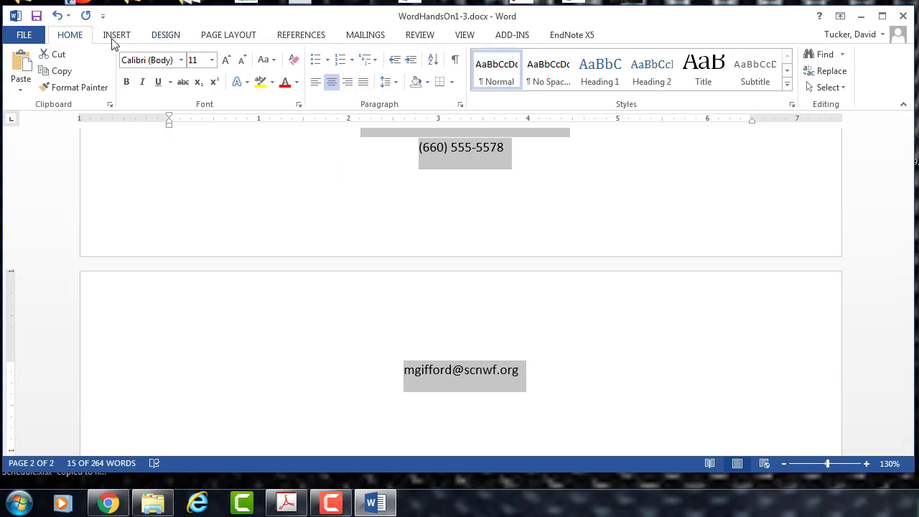
{"action": "left_click", "coordinate": [460, 105]}
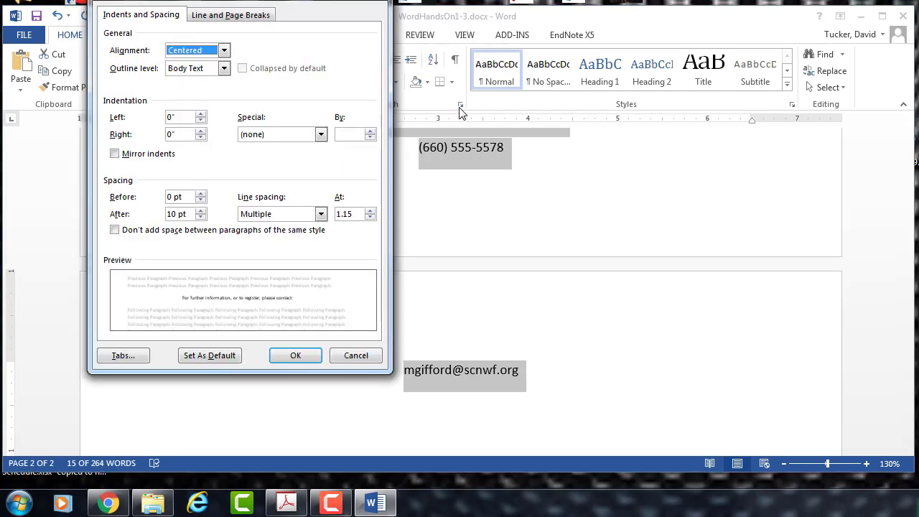
{"action": "left_click", "coordinate": [201, 216]}
{"action": "left_click", "coordinate": [295, 355]}
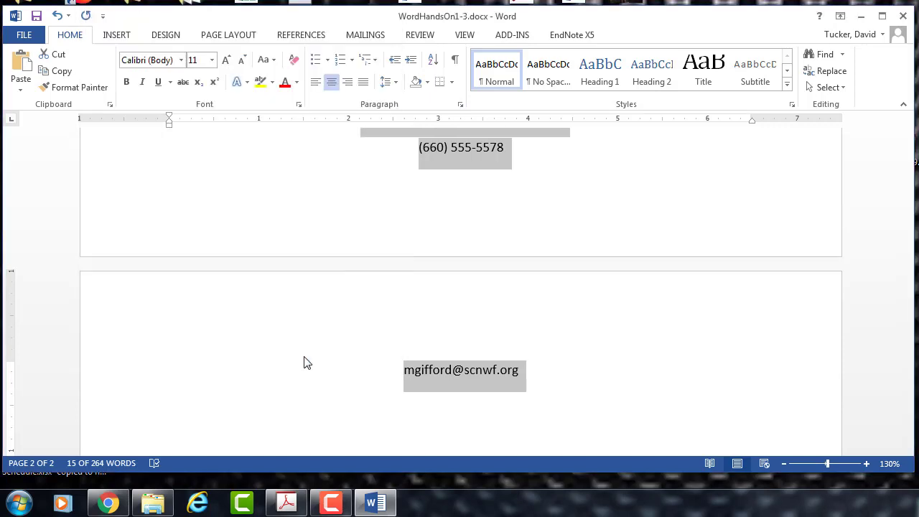
Apply the smallest preset line spacing to the four centred contact lines at the end of the text
{"action": "scroll", "coordinate": [408, 306], "scroll_direction": "up", "scroll_amount": 5}
{"action": "scroll", "coordinate": [408, 307], "scroll_direction": "down", "scroll_amount": 4}
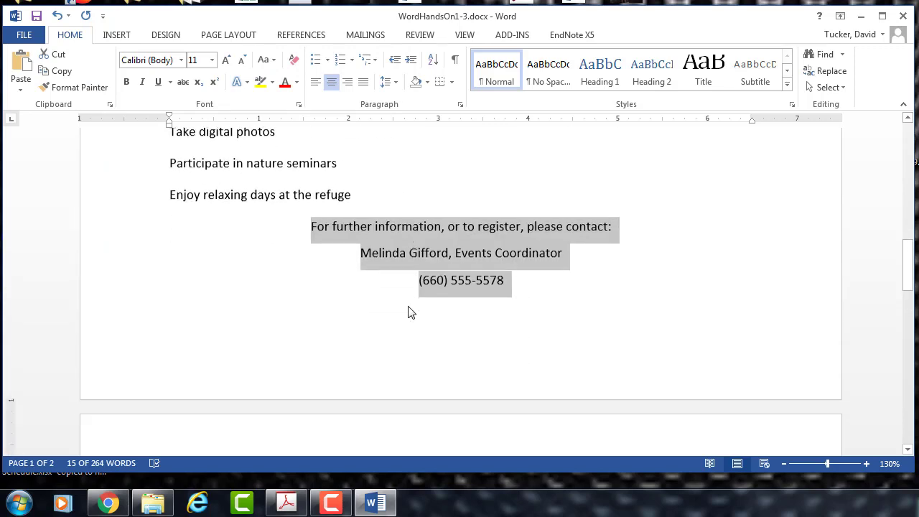
{"action": "scroll", "coordinate": [423, 230], "scroll_direction": "up", "scroll_amount": 3}
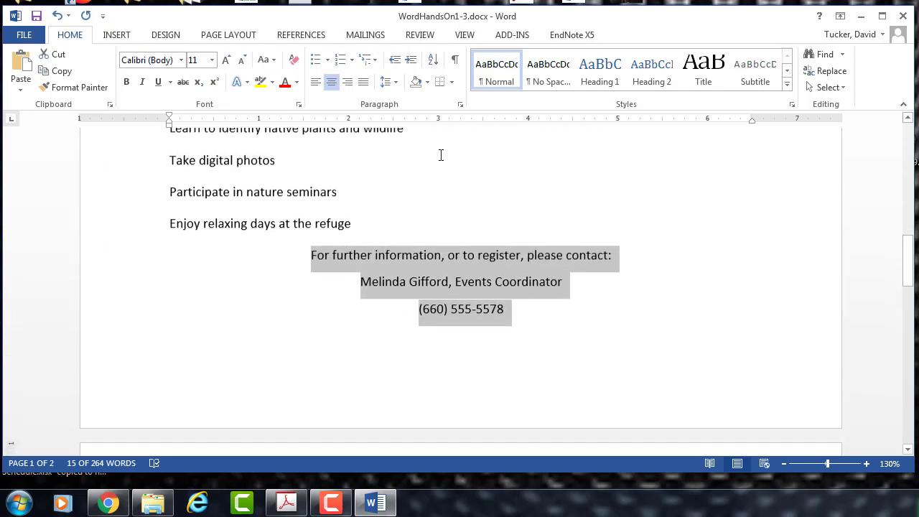
{"action": "left_click", "coordinate": [385, 81]}
{"action": "left_click", "coordinate": [396, 99]}
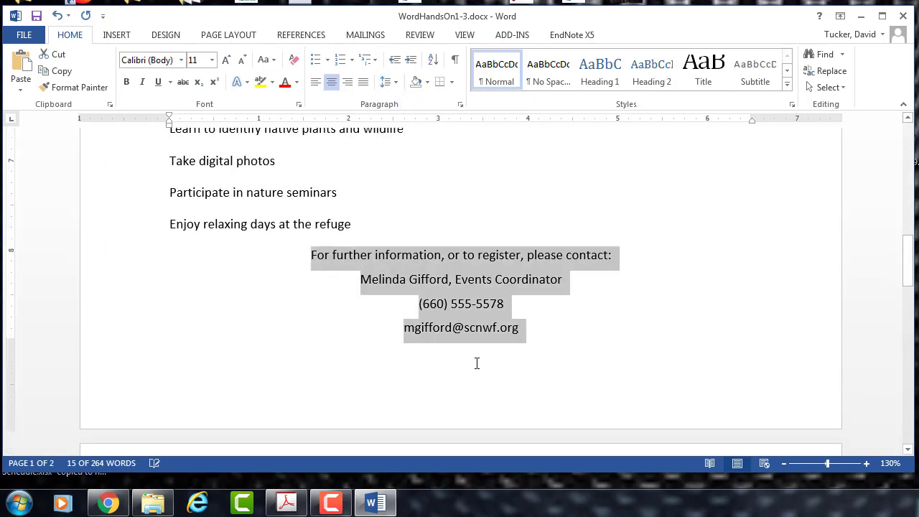
{"action": "left_click", "coordinate": [547, 365]}
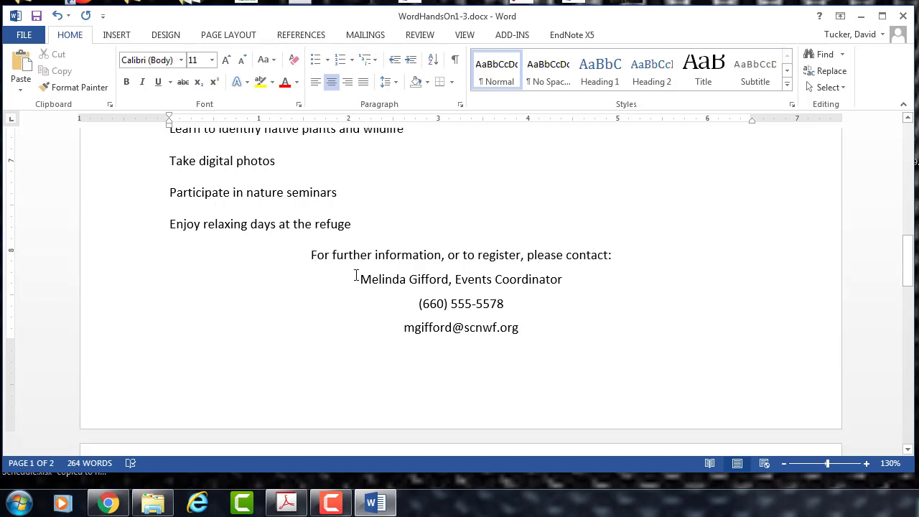
Display the formatting marks, delete the empty paragraph on page 2, and hide the marks again
{"action": "scroll", "coordinate": [462, 342], "scroll_direction": "down", "scroll_amount": 5}
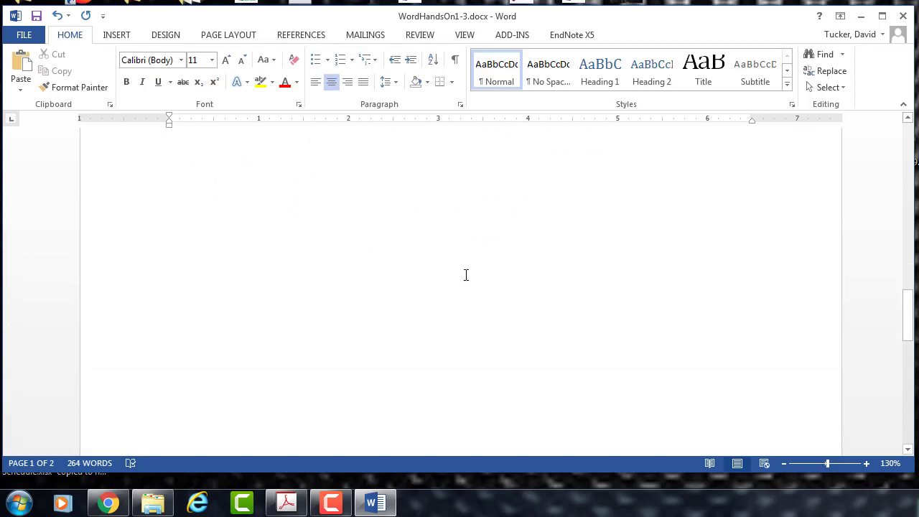
{"action": "key", "text": "ctrl+End"}
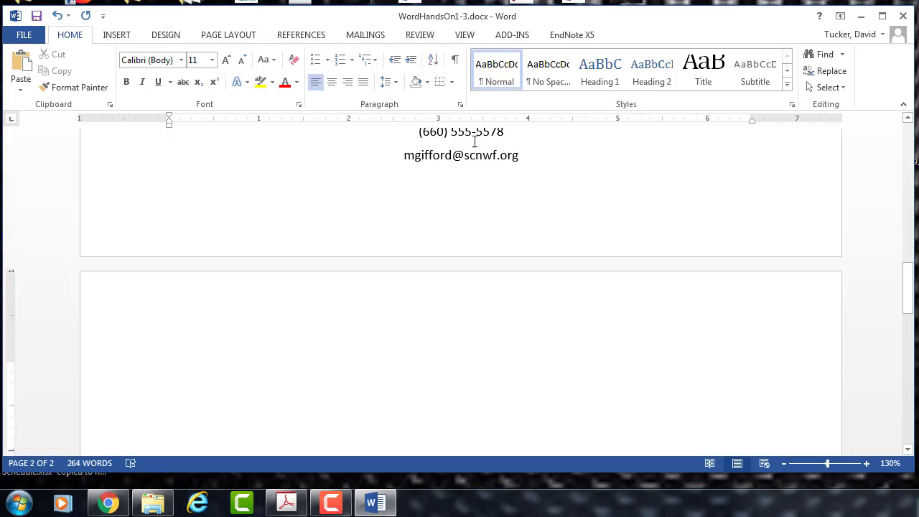
{"action": "left_click", "coordinate": [455, 61]}
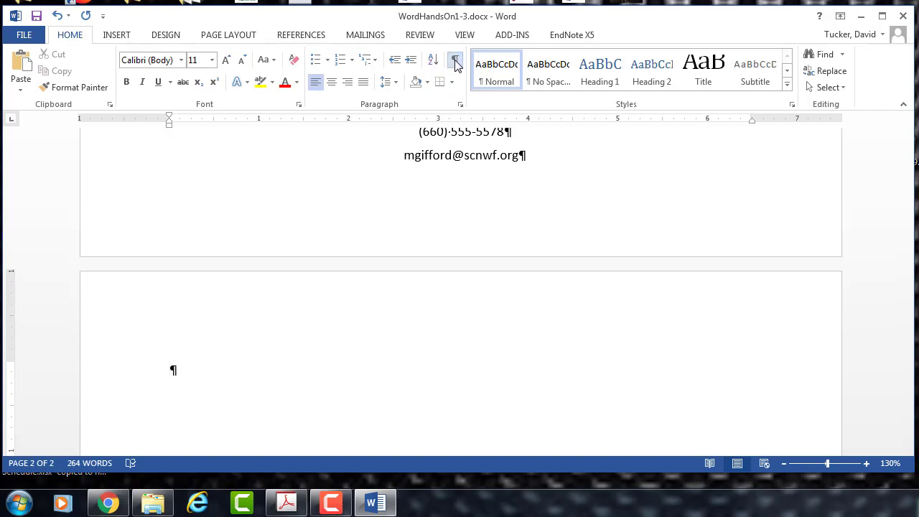
{"action": "scroll", "coordinate": [504, 205], "scroll_direction": "up", "scroll_amount": 10}
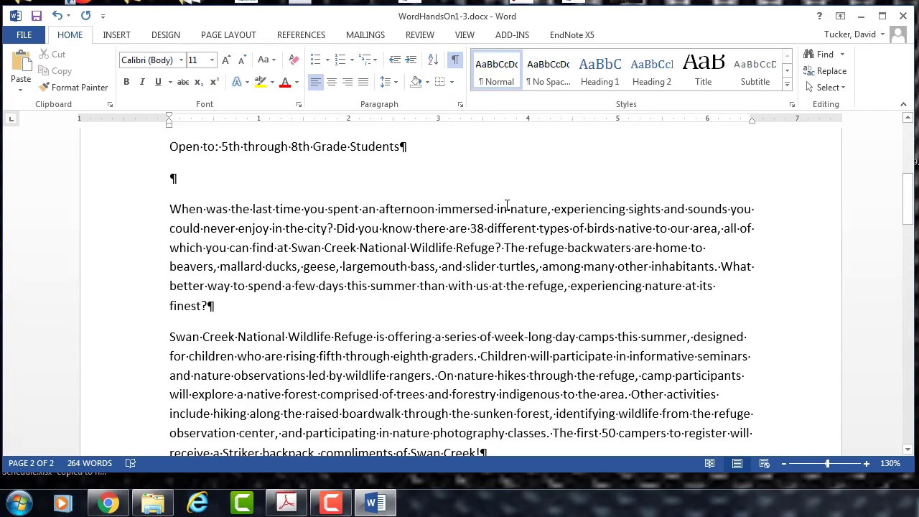
{"action": "scroll", "coordinate": [506, 206], "scroll_direction": "up", "scroll_amount": 1}
{"action": "scroll", "coordinate": [506, 205], "scroll_direction": "down", "scroll_amount": 5}
{"action": "scroll", "coordinate": [505, 204], "scroll_direction": "down", "scroll_amount": 3}
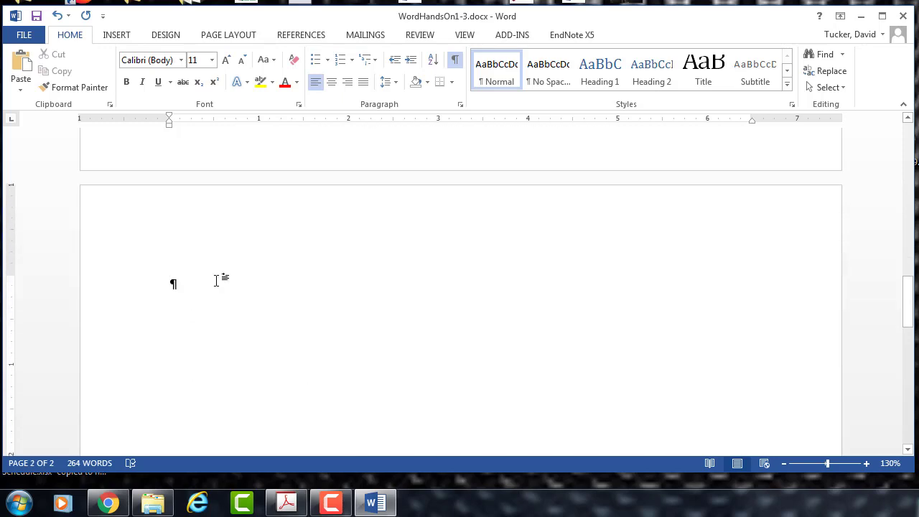
{"action": "key", "text": "BackSpace"}
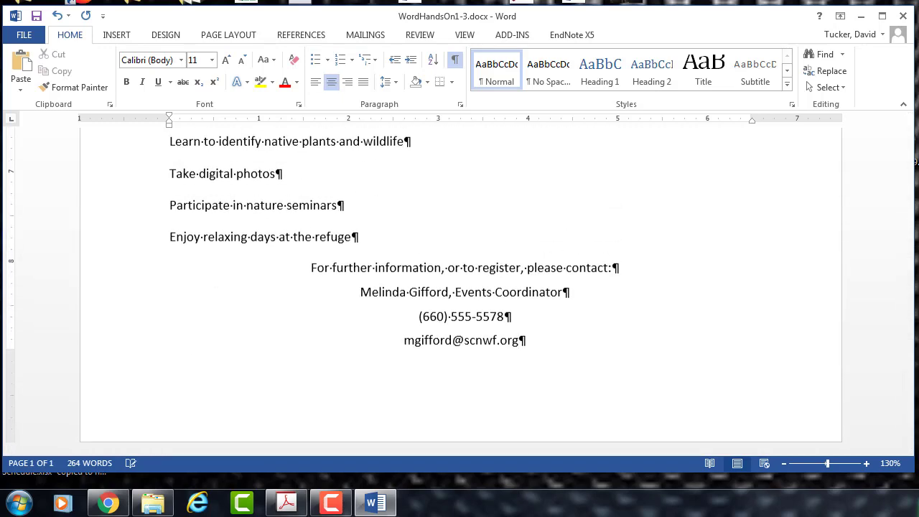
{"action": "left_click", "coordinate": [456, 61]}
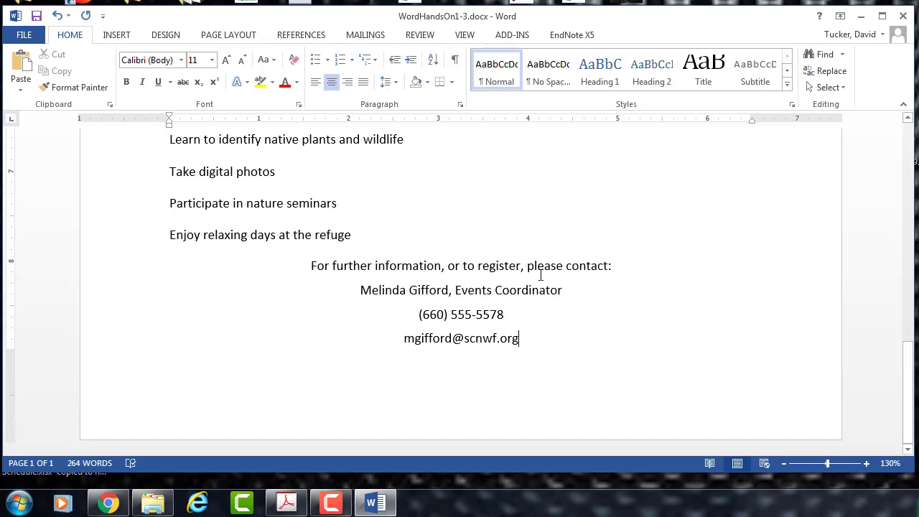
Insert "The series of wildlife camps will begin on June 15, with the last camp ending on August 6." before "Children will participate" in the second body paragraph
{"action": "scroll", "coordinate": [539, 270], "scroll_direction": "up", "scroll_amount": 3}
{"action": "scroll", "coordinate": [542, 275], "scroll_direction": "down", "scroll_amount": 3}
{"action": "scroll", "coordinate": [542, 267], "scroll_direction": "up", "scroll_amount": 18}
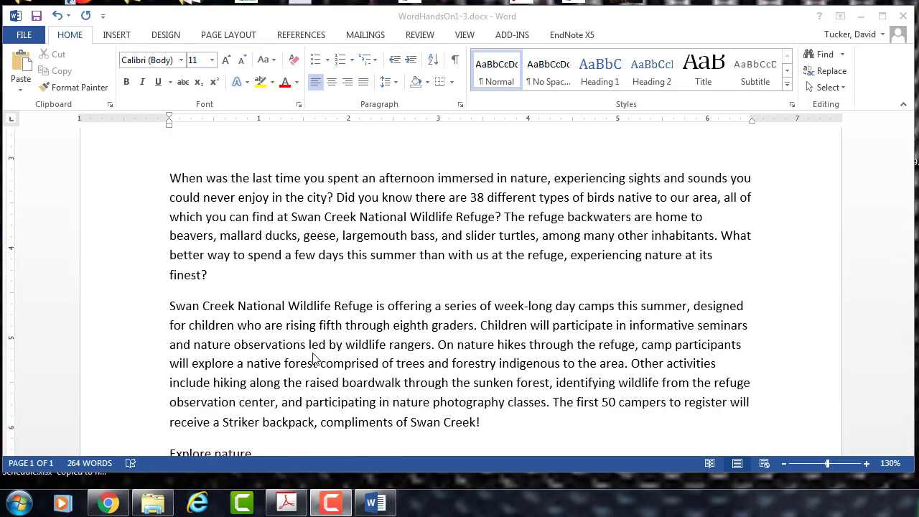
{"action": "left_click", "coordinate": [474, 329]}
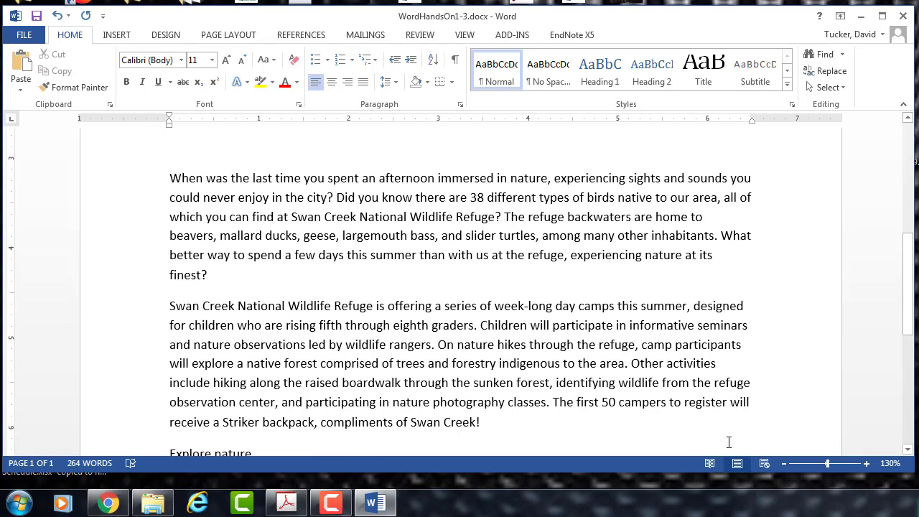
{"action": "type", "text": "The "}
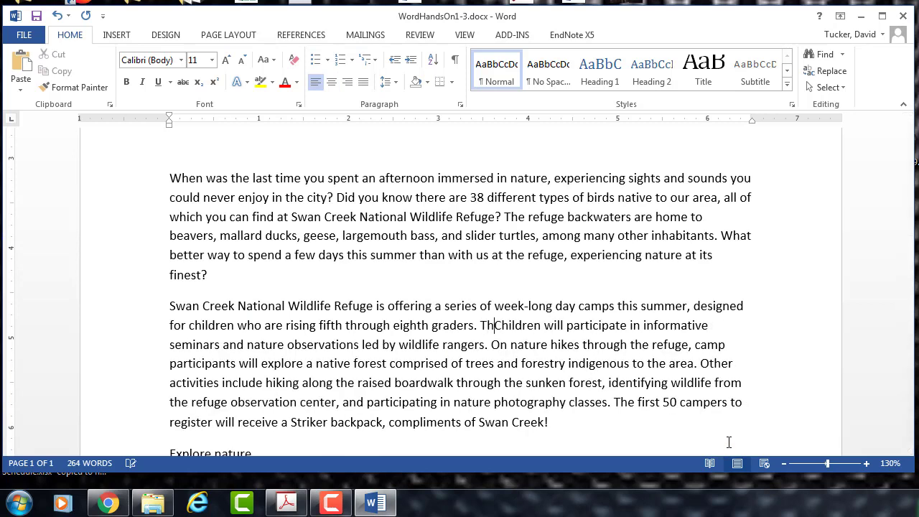
{"action": "type", "text": "series of wi"}
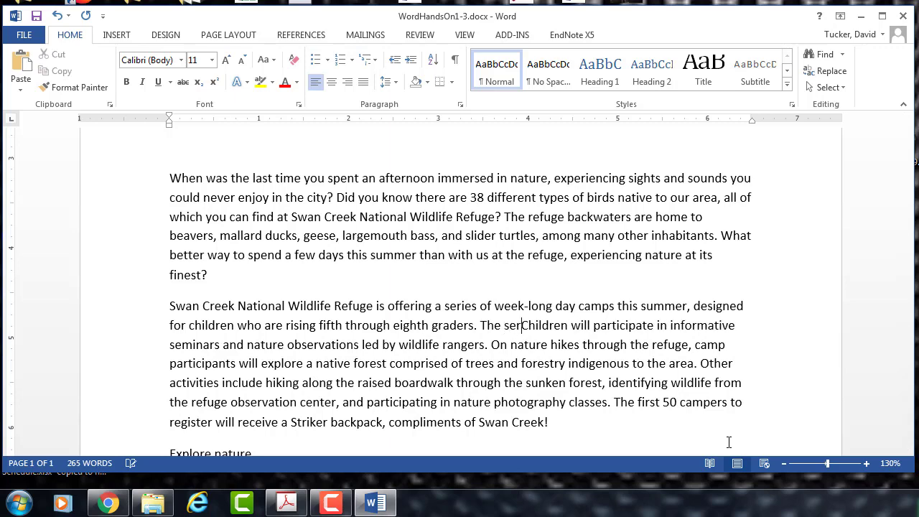
{"action": "type", "text": "ldlife camps wil"}
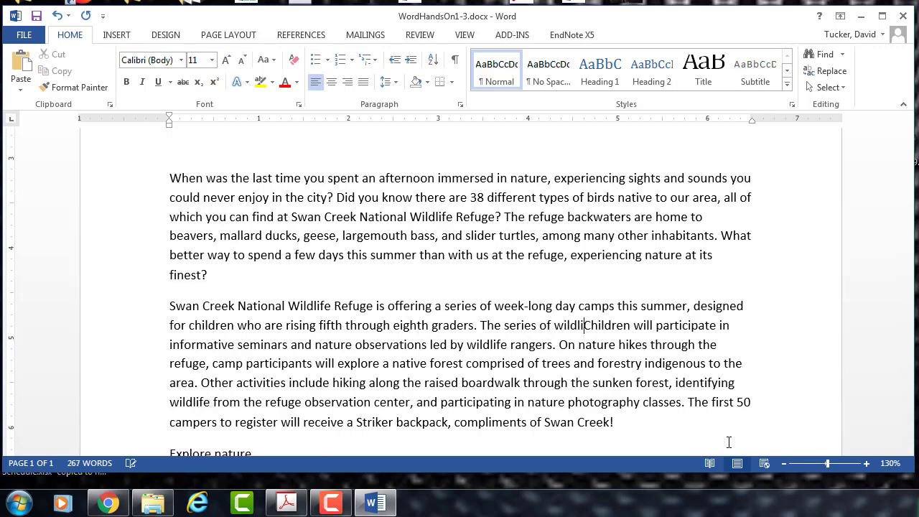
{"action": "type", "text": "l"}
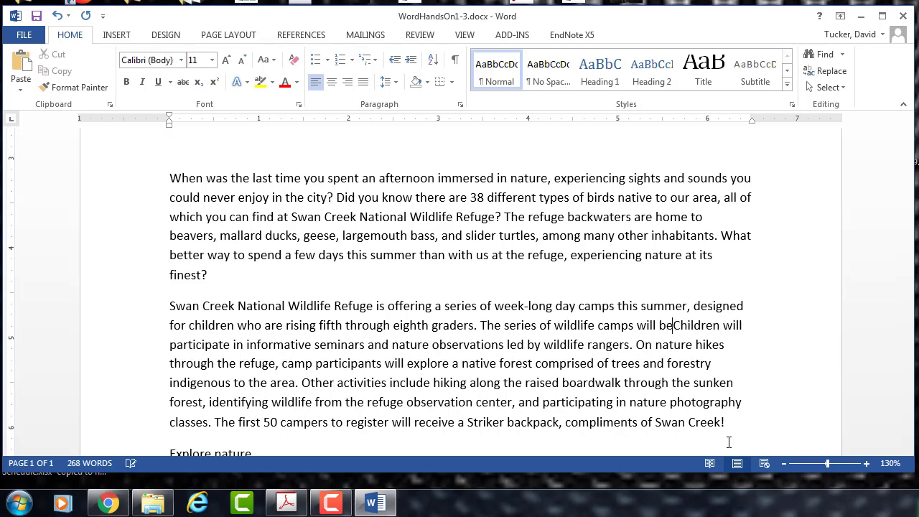
{"action": "type", "text": " begin on June "}
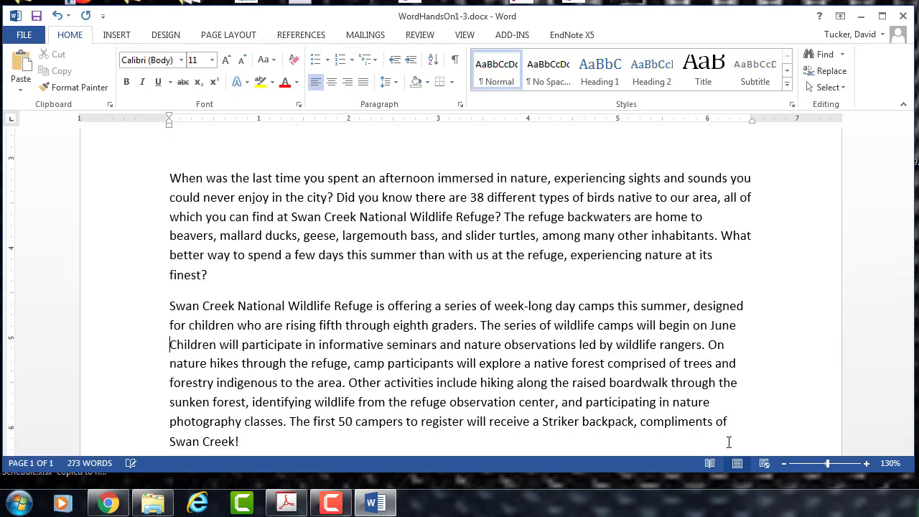
{"action": "type", "text": "15"}
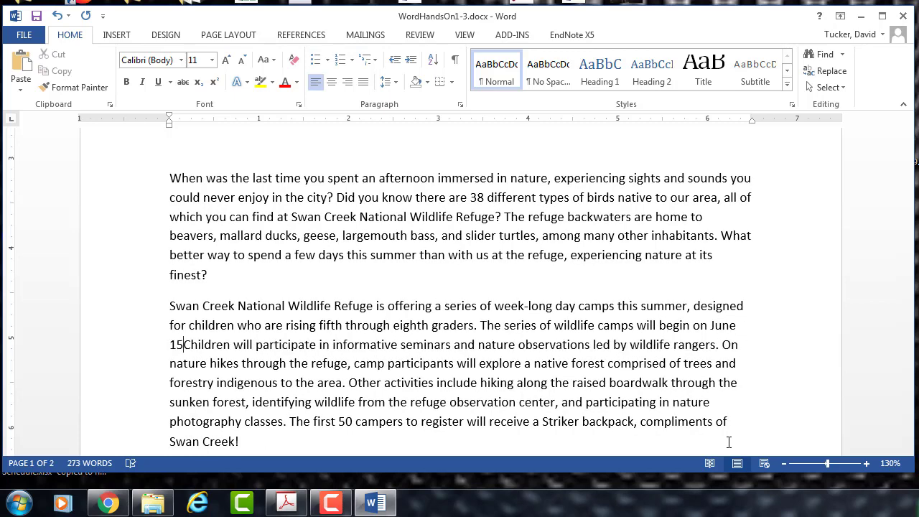
{"action": "type", "text": ", with"}
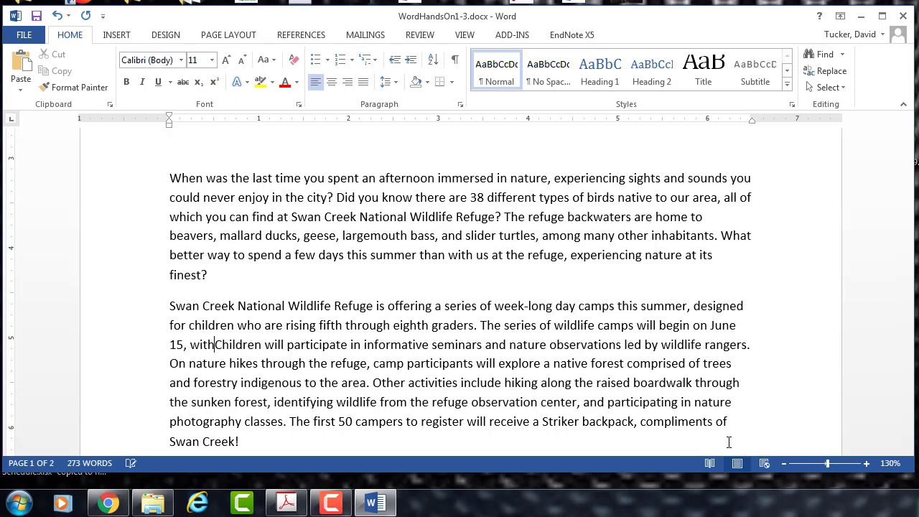
{"action": "type", "text": " the last camp"}
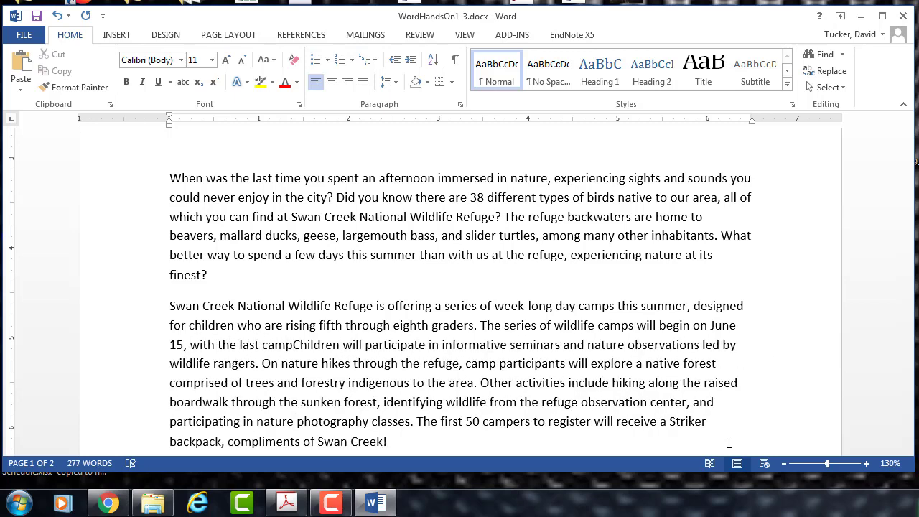
{"action": "type", "text": " ending"}
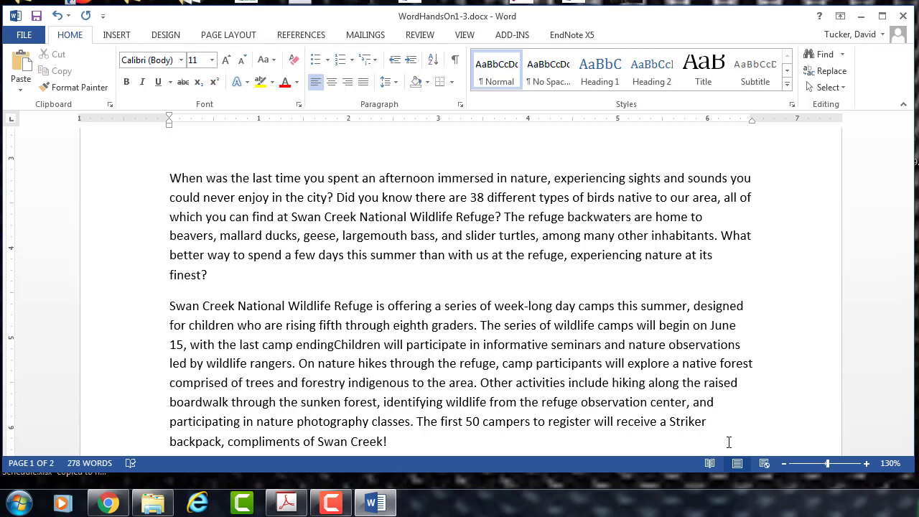
{"action": "type", "text": " on August"}
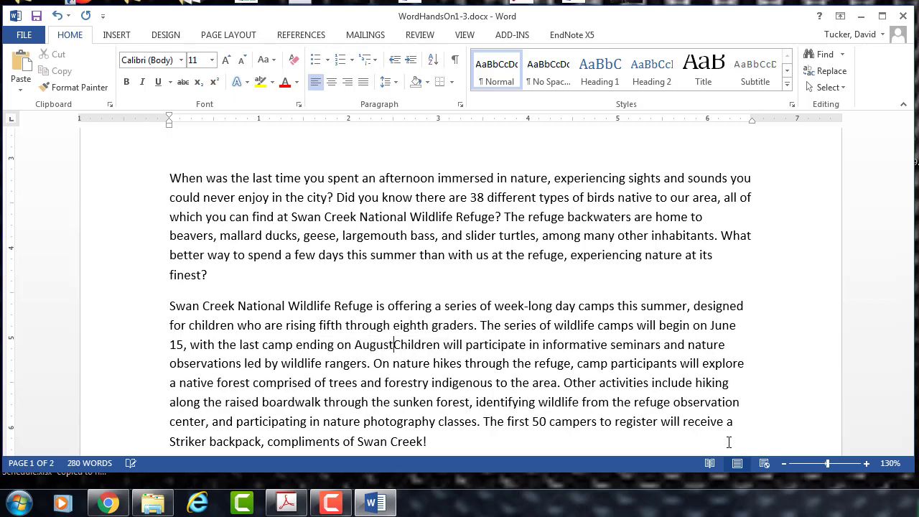
{"action": "type", "text": " 6."}
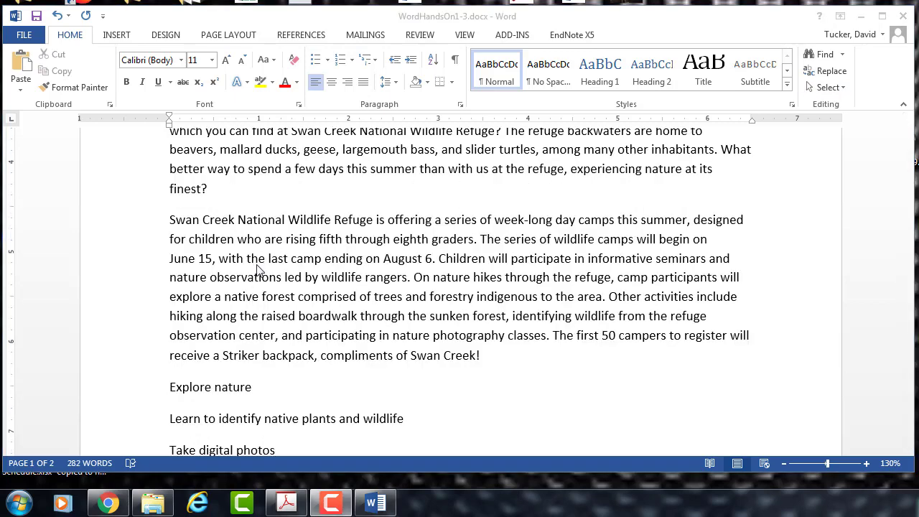
{"action": "left_click", "coordinate": [361, 343]}
{"action": "scroll", "coordinate": [361, 342], "scroll_direction": "down", "scroll_amount": 4}
{"action": "scroll", "coordinate": [362, 341], "scroll_direction": "down", "scroll_amount": 3}
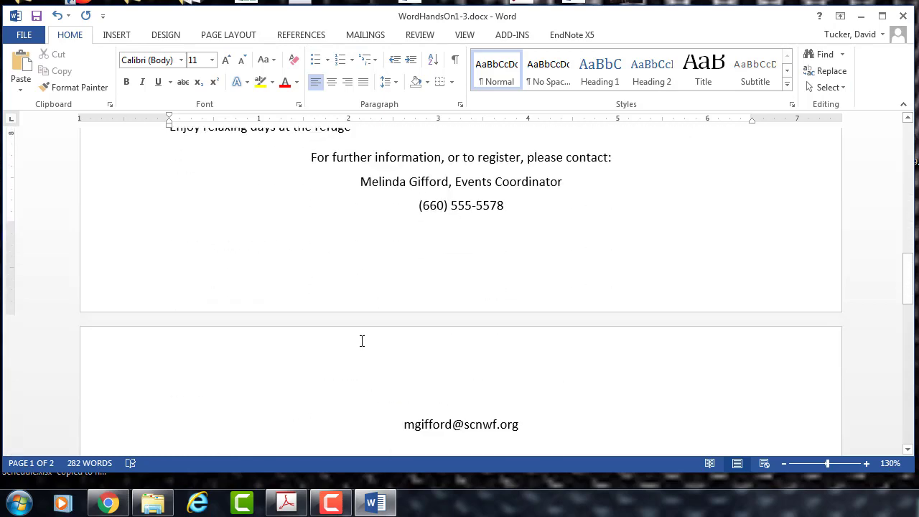
{"action": "double_click", "coordinate": [440, 251]}
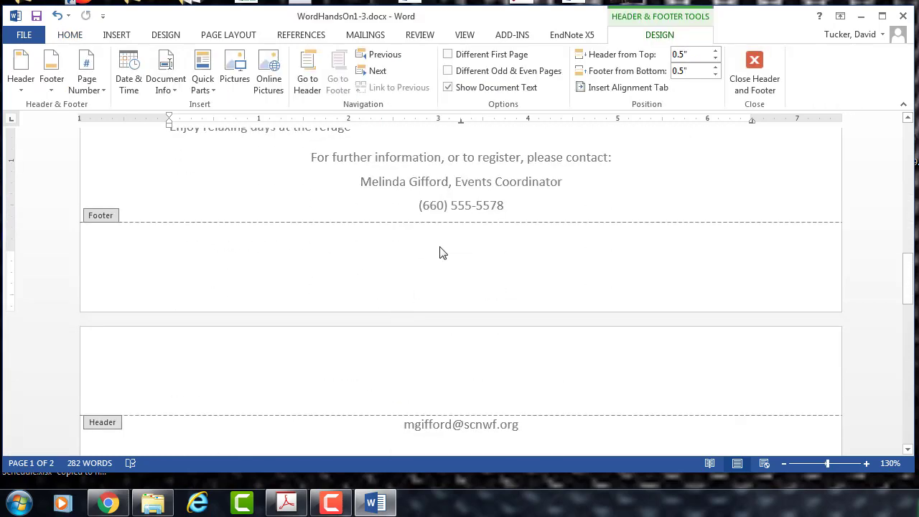
{"action": "left_click", "coordinate": [753, 69]}
{"action": "scroll", "coordinate": [656, 242], "scroll_direction": "up", "scroll_amount": 15}
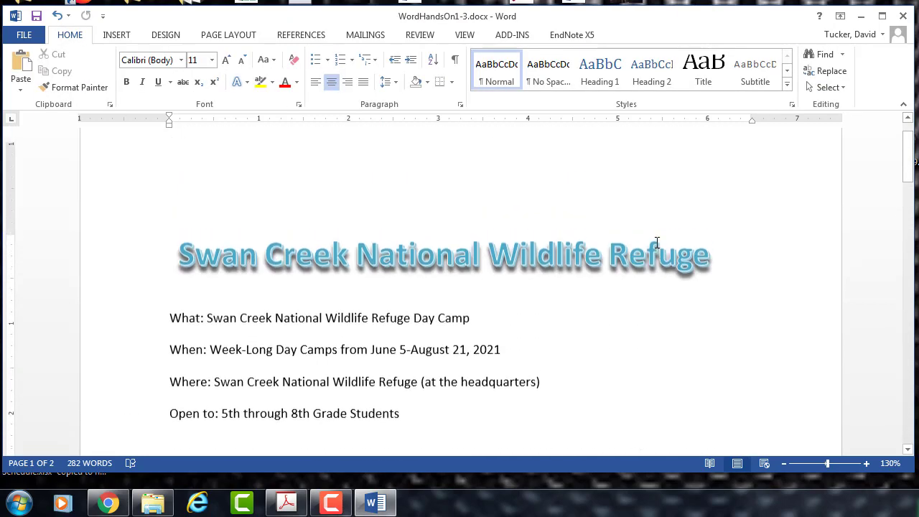
{"action": "scroll", "coordinate": [656, 242], "scroll_direction": "up", "scroll_amount": 1}
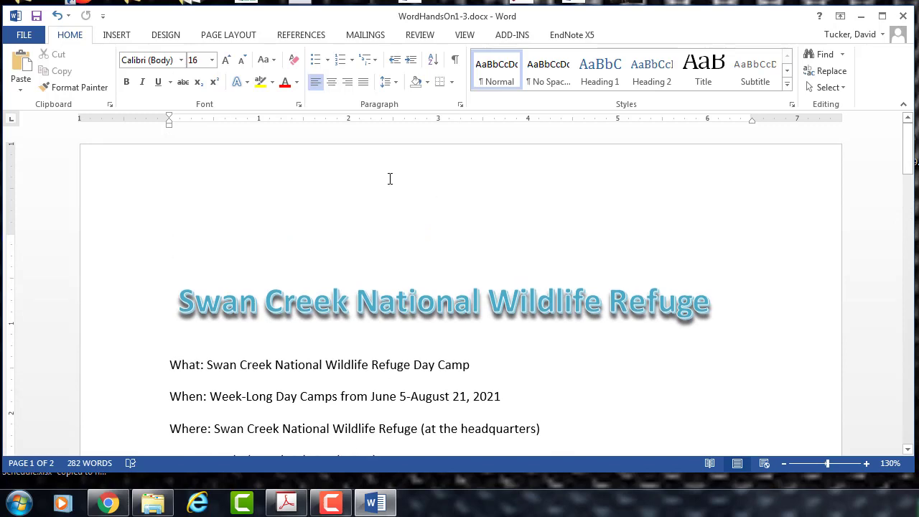
{"action": "double_click", "coordinate": [391, 177]}
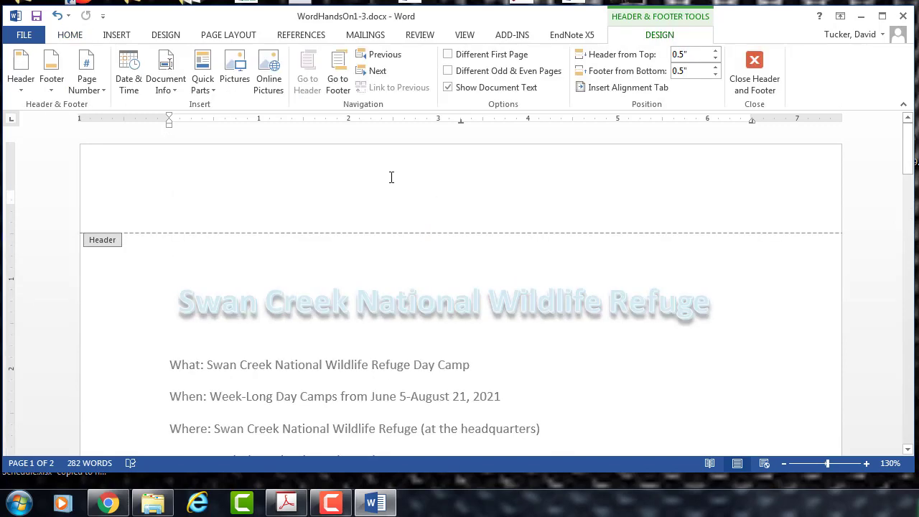
{"action": "left_click", "coordinate": [757, 81]}
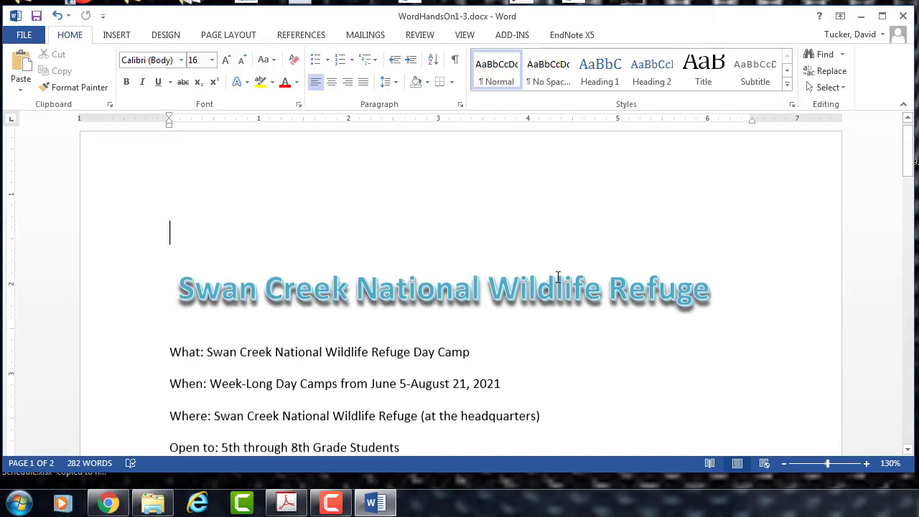
Enter "U.S. Fish and Wildlife Service" at the left margin of the footer on page 1
{"action": "scroll", "coordinate": [465, 323], "scroll_direction": "down", "scroll_amount": 15}
{"action": "double_click", "coordinate": [451, 318]}
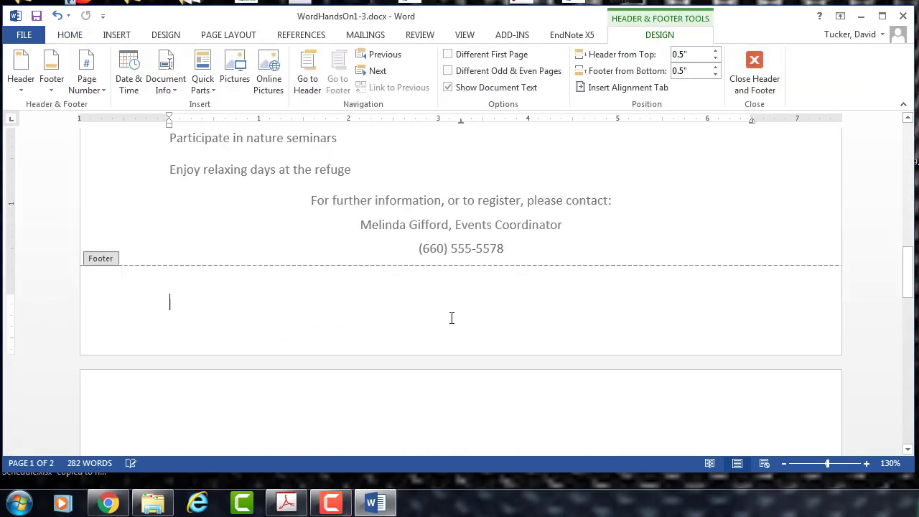
{"action": "scroll", "coordinate": [464, 316], "scroll_direction": "up", "scroll_amount": 2}
{"action": "scroll", "coordinate": [464, 317], "scroll_direction": "up", "scroll_amount": 12}
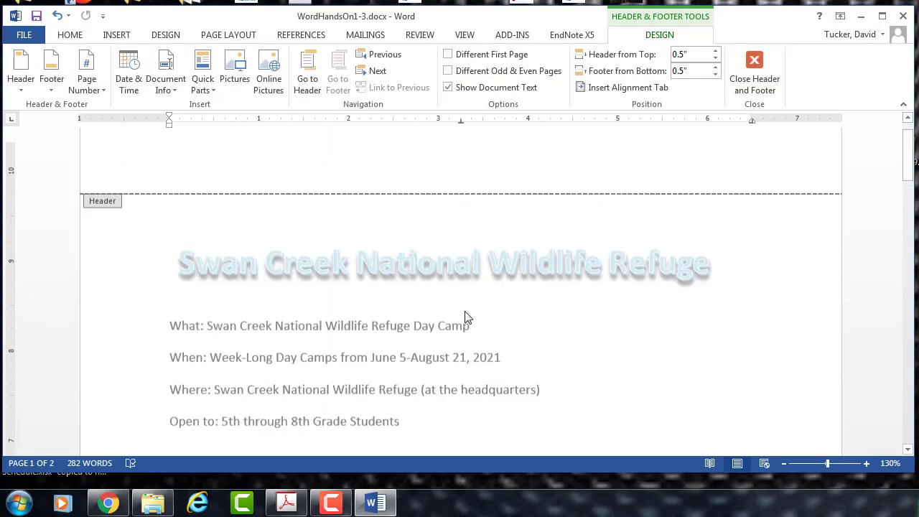
{"action": "scroll", "coordinate": [355, 183], "scroll_direction": "down", "scroll_amount": 2}
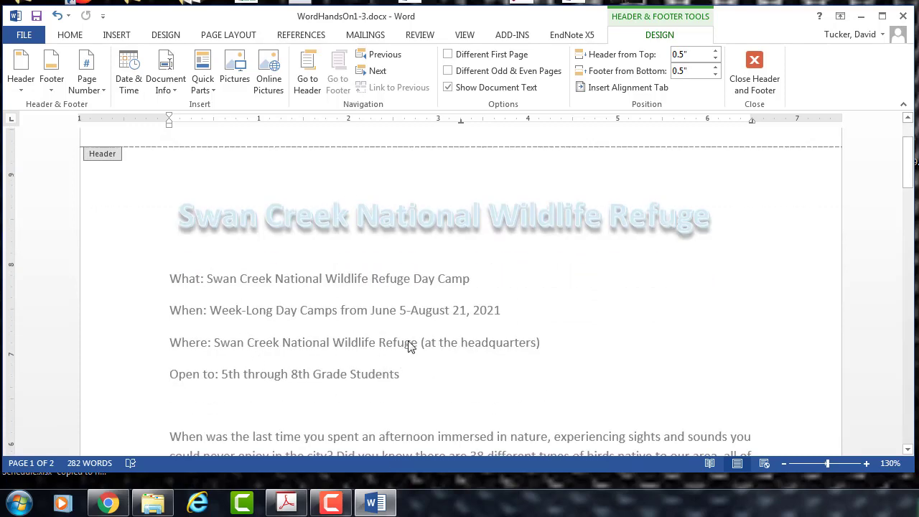
{"action": "scroll", "coordinate": [407, 331], "scroll_direction": "down", "scroll_amount": 18}
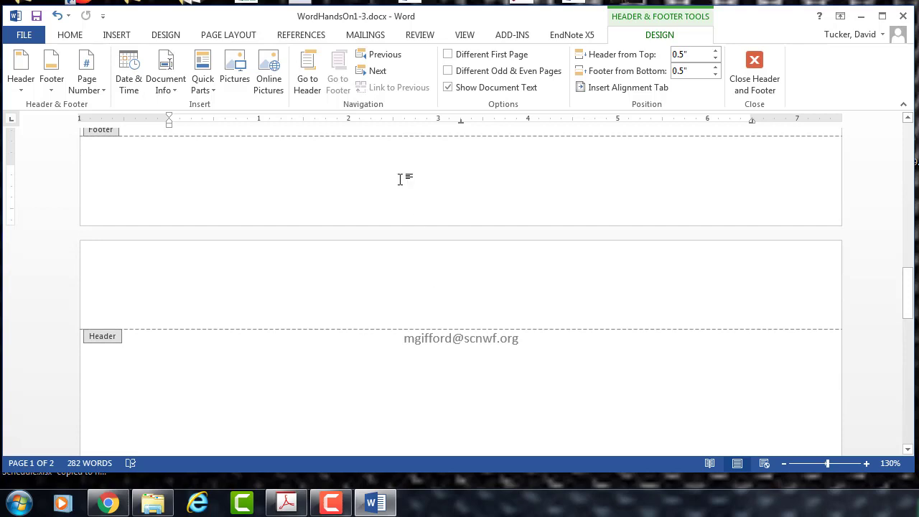
{"action": "scroll", "coordinate": [414, 219], "scroll_direction": "up", "scroll_amount": 3}
{"action": "scroll", "coordinate": [414, 219], "scroll_direction": "down", "scroll_amount": 2}
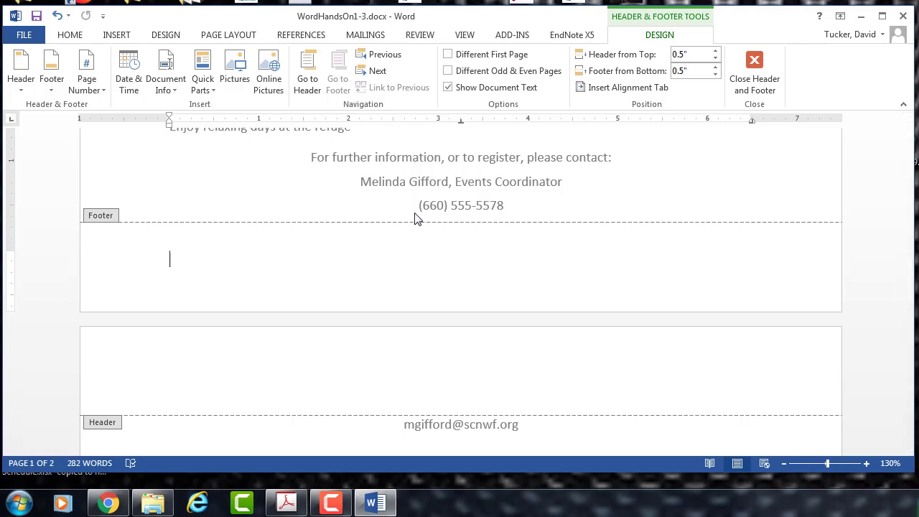
{"action": "type", "text": "U.S. Fish and Wi"}
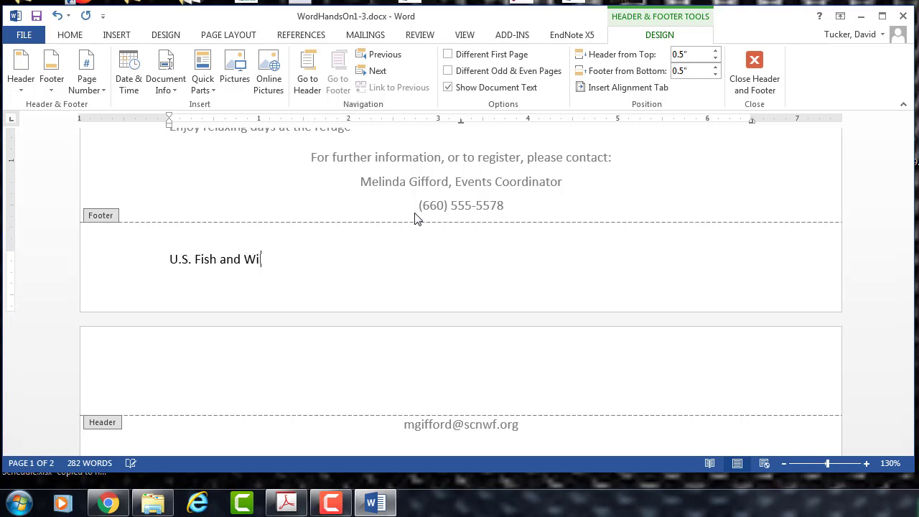
{"action": "type", "text": "ldlife Service"}
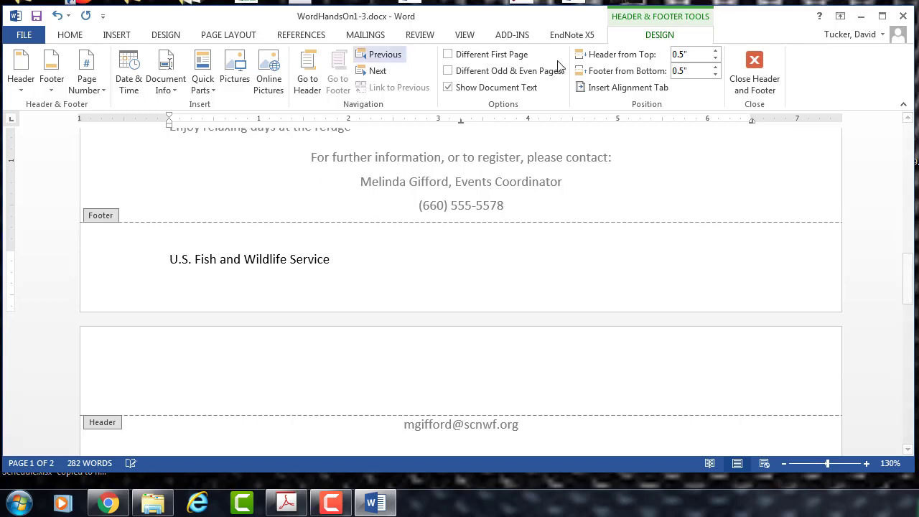
Try inserting the document title at the footer's right tab stop, and undo the insertion
{"action": "left_click", "coordinate": [174, 98]}
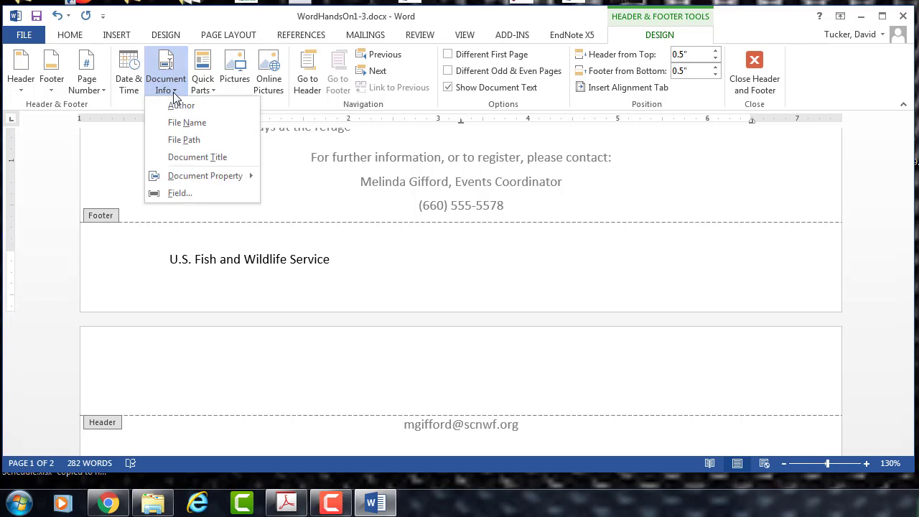
{"action": "mouse_move", "coordinate": [200, 178]}
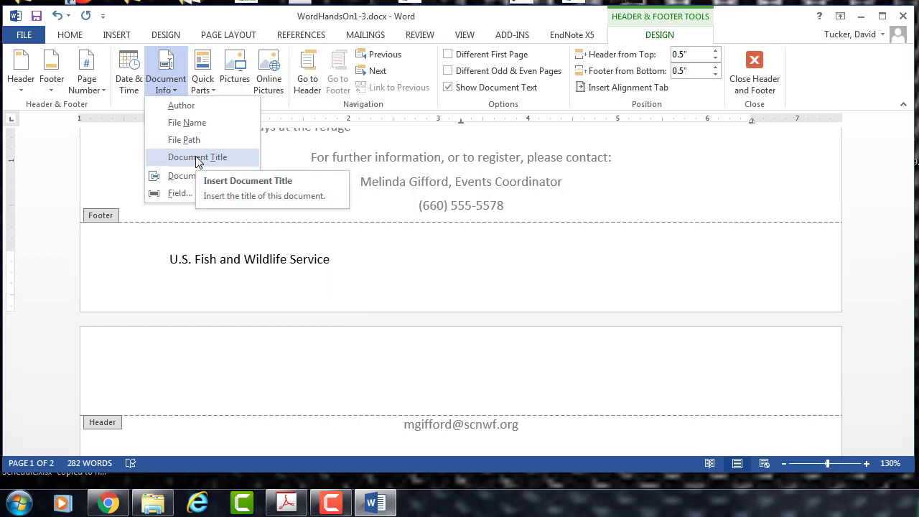
{"action": "left_click", "coordinate": [197, 157]}
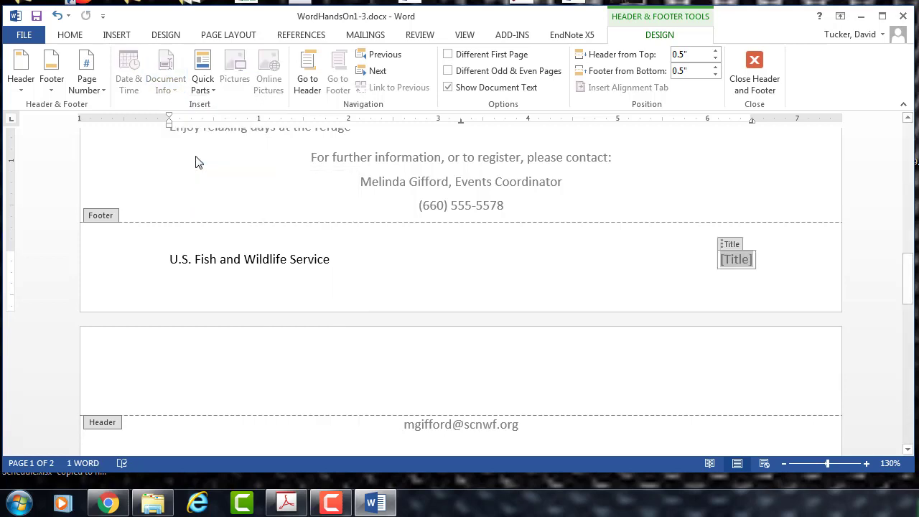
{"action": "left_click", "coordinate": [57, 15]}
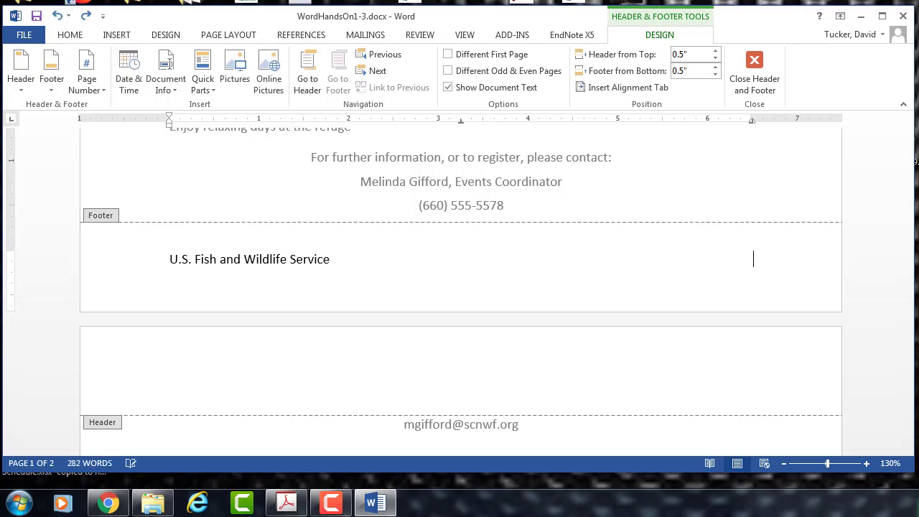
Insert the file name at the footer's right tab stop and return to the document body
{"action": "left_click", "coordinate": [169, 89]}
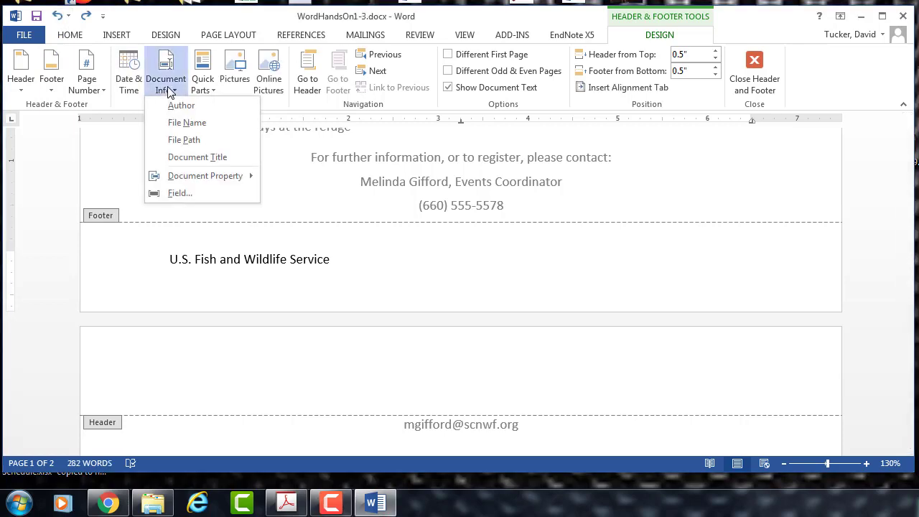
{"action": "left_click", "coordinate": [185, 123]}
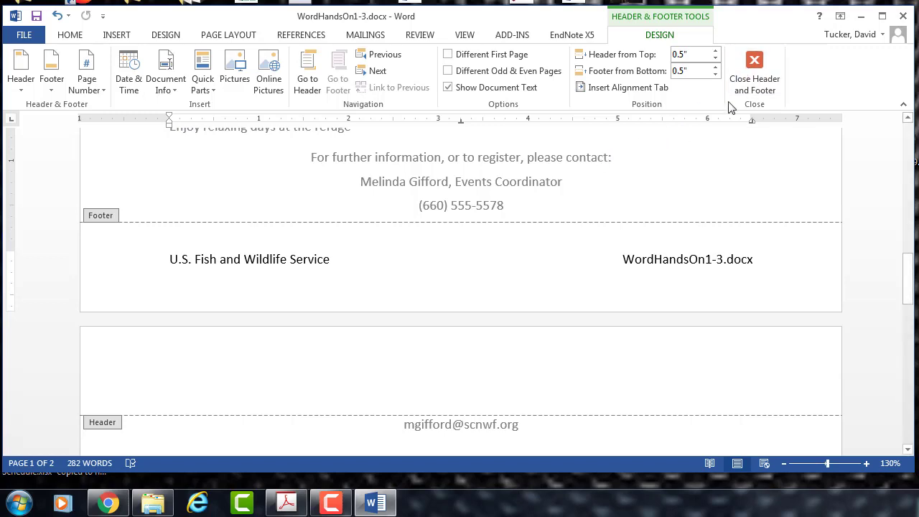
{"action": "double_click", "coordinate": [620, 161]}
Apply the Narrow margin preset of 0.5" on all sides to the document and check the page fit
{"action": "scroll", "coordinate": [620, 162], "scroll_direction": "up", "scroll_amount": 10}
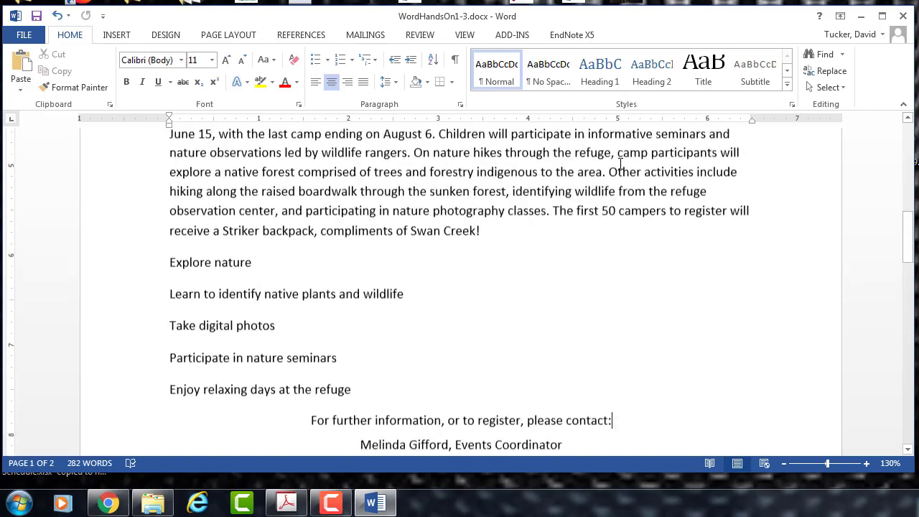
{"action": "scroll", "coordinate": [620, 163], "scroll_direction": "up", "scroll_amount": 5}
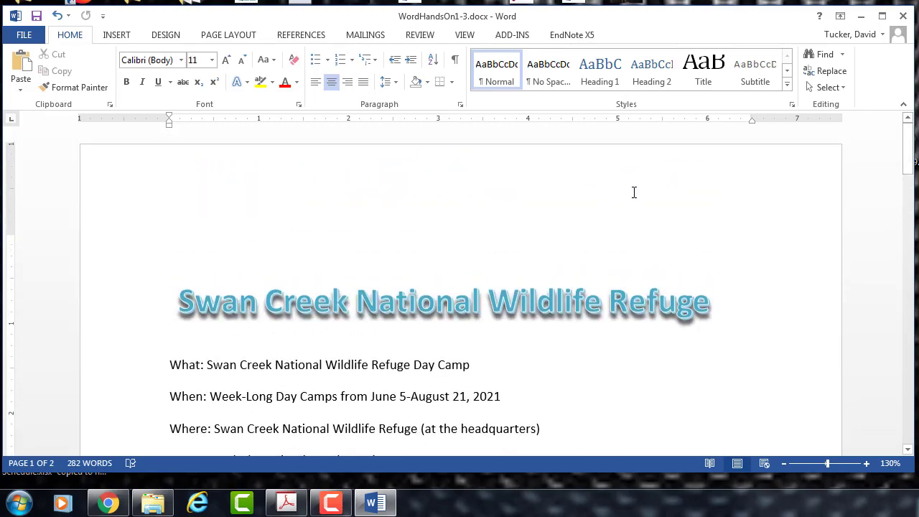
{"action": "left_click", "coordinate": [216, 37]}
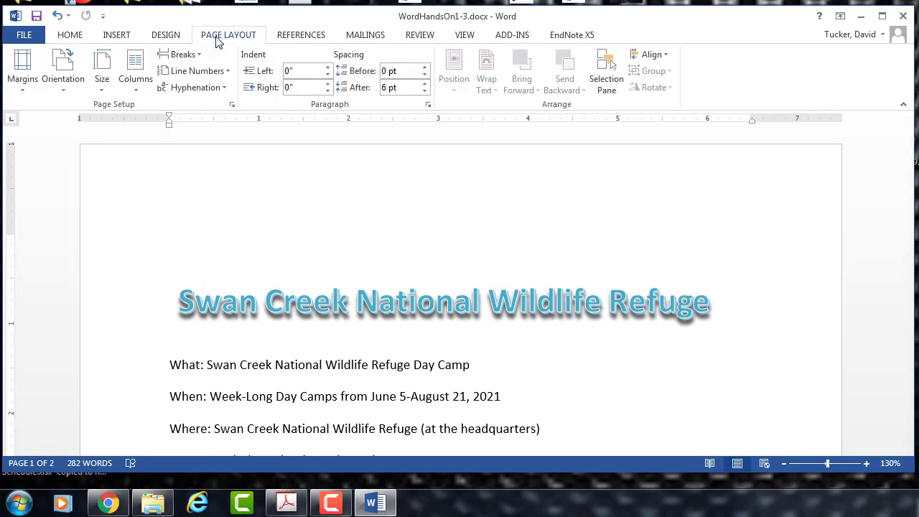
{"action": "left_click", "coordinate": [24, 92]}
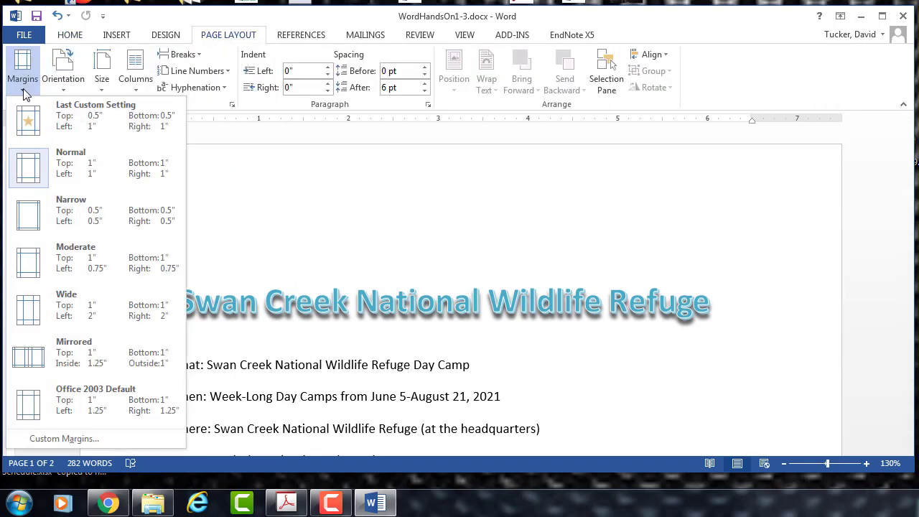
{"action": "left_click", "coordinate": [74, 219]}
{"action": "scroll", "coordinate": [72, 219], "scroll_direction": "down", "scroll_amount": 5}
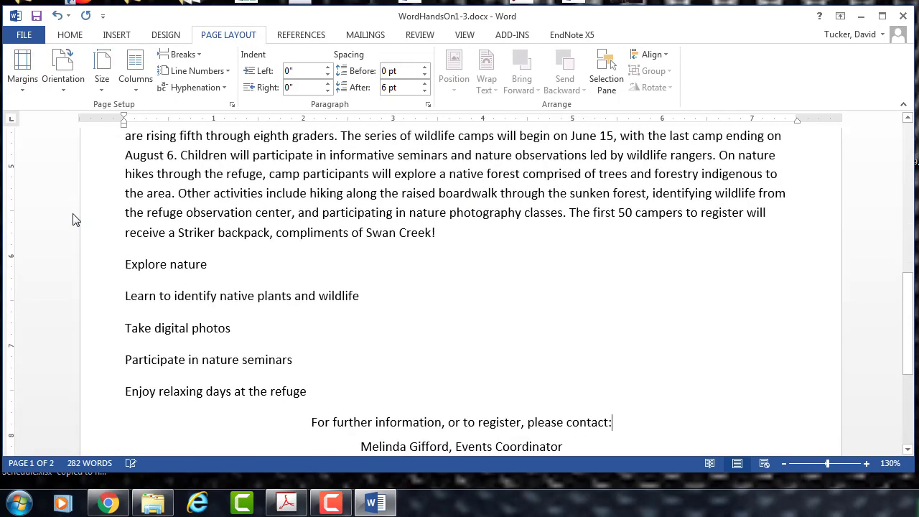
{"action": "scroll", "coordinate": [435, 252], "scroll_direction": "down", "scroll_amount": 6}
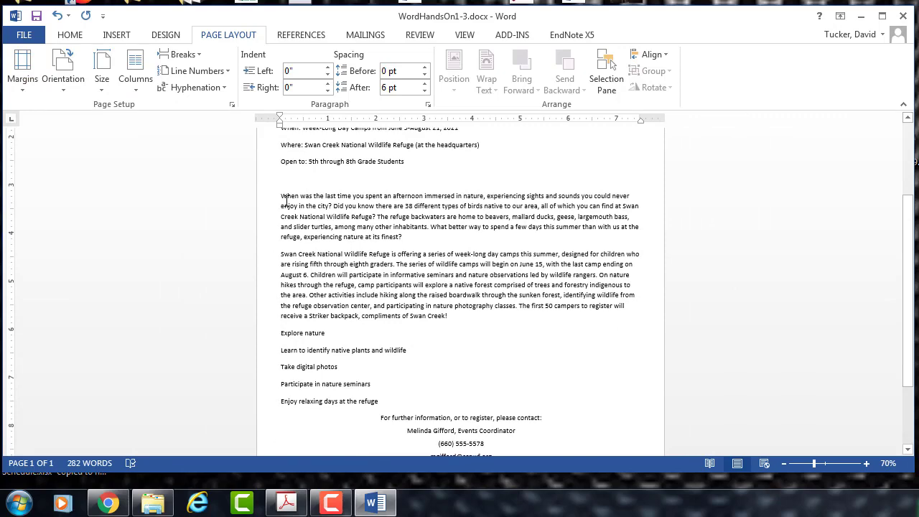
{"action": "scroll", "coordinate": [388, 235], "scroll_direction": "up", "scroll_amount": 1}
{"action": "scroll", "coordinate": [387, 235], "scroll_direction": "up", "scroll_amount": 2}
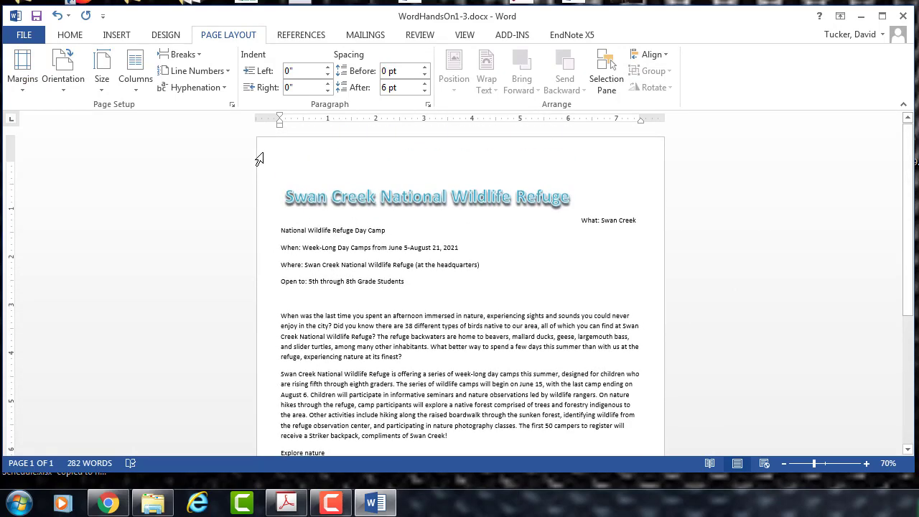
Set the left and right page margins to 1" for the whole document
{"action": "left_click", "coordinate": [25, 94]}
{"action": "left_click", "coordinate": [69, 447]}
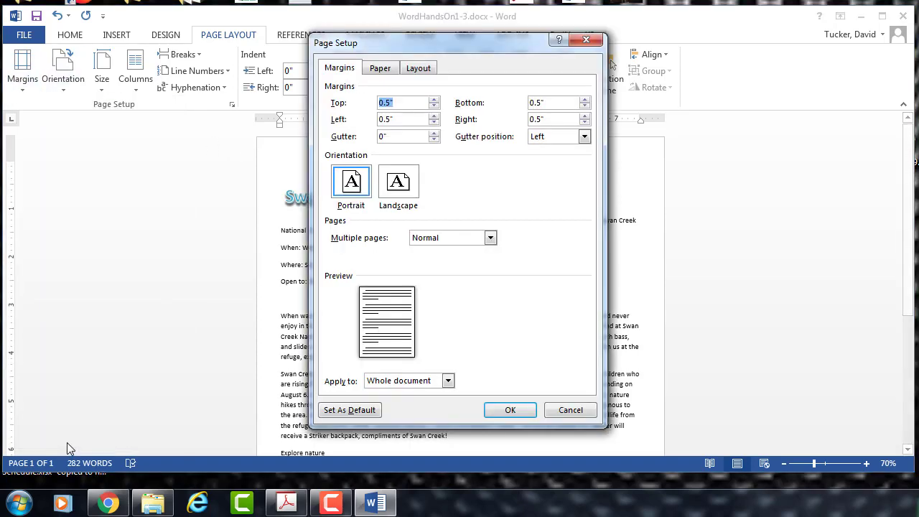
{"action": "left_click", "coordinate": [404, 122]}
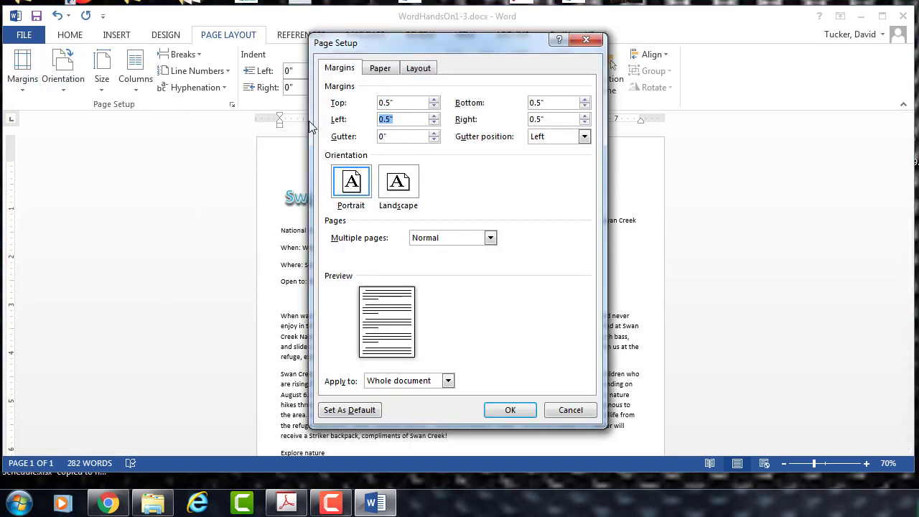
{"action": "type", "text": "1"}
{"action": "left_click", "coordinate": [585, 116]}
{"action": "left_click", "coordinate": [585, 116]}
{"action": "left_click", "coordinate": [509, 410]}
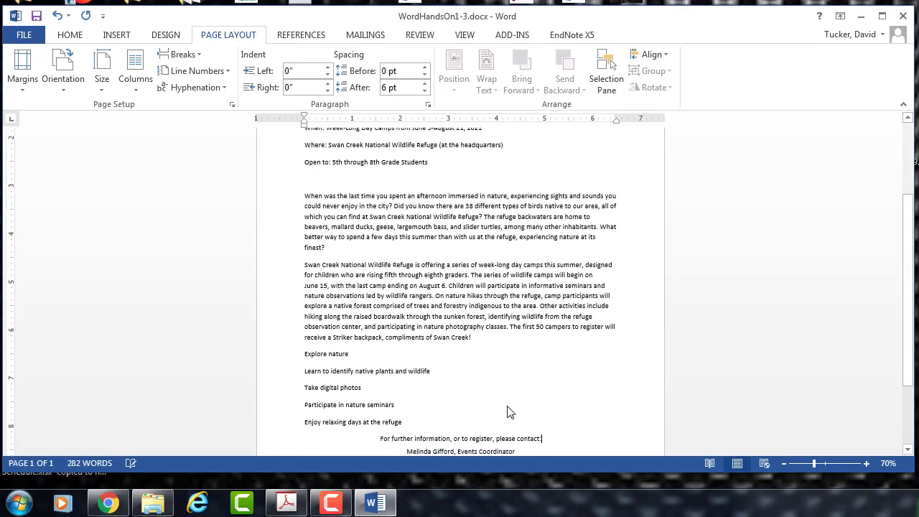
{"action": "scroll", "coordinate": [493, 349], "scroll_direction": "up", "scroll_amount": 5}
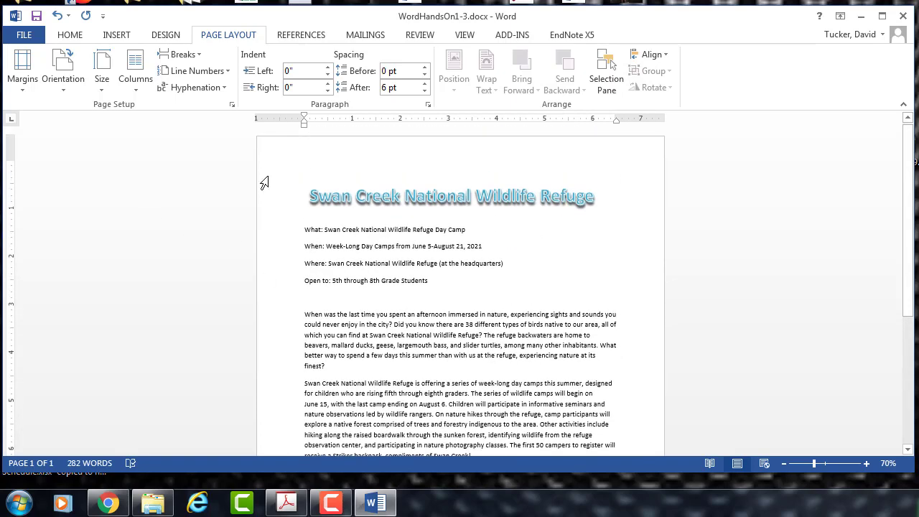
Check the custom margin settings applied to the whole document and close them unchanged
{"action": "left_click", "coordinate": [22, 72]}
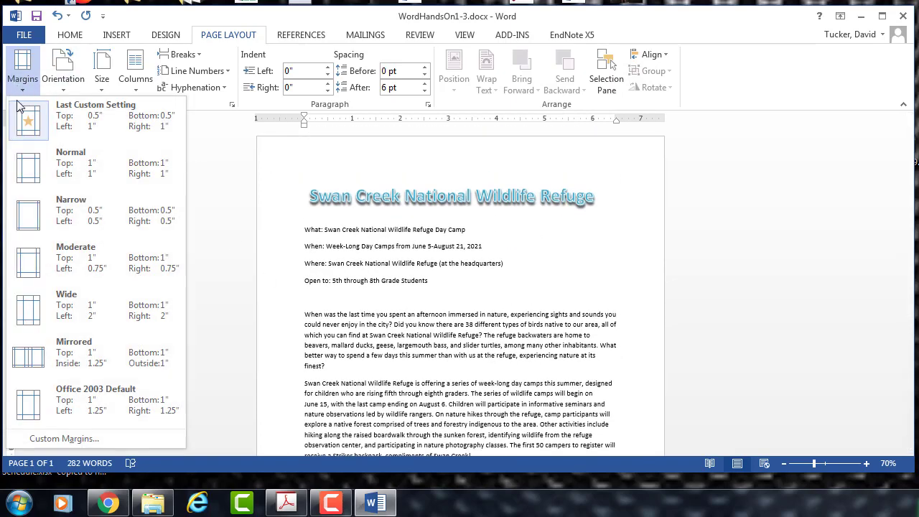
{"action": "left_click", "coordinate": [65, 439]}
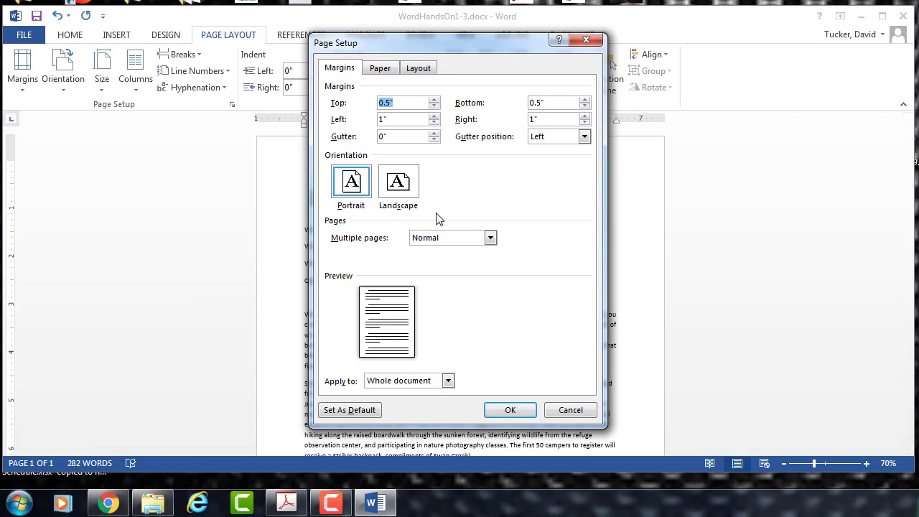
{"action": "left_click", "coordinate": [509, 410]}
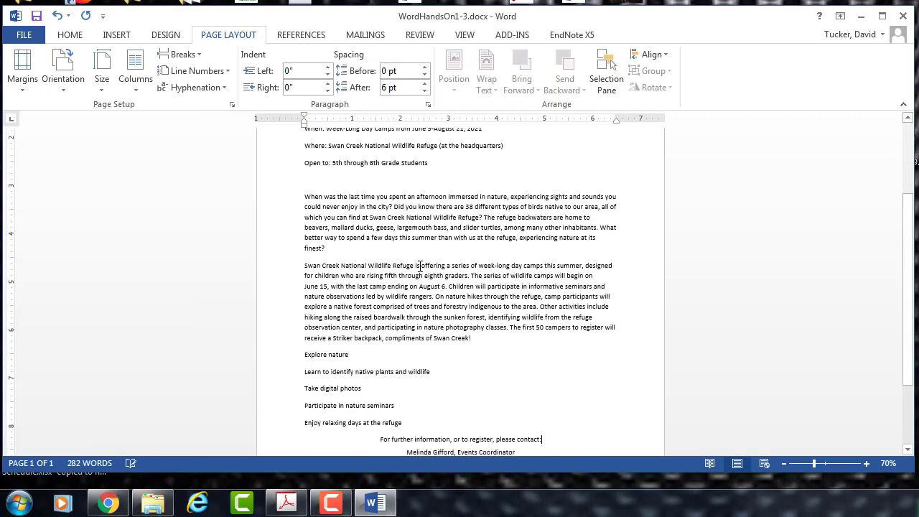
{"action": "scroll", "coordinate": [414, 301], "scroll_direction": "up", "scroll_amount": 4}
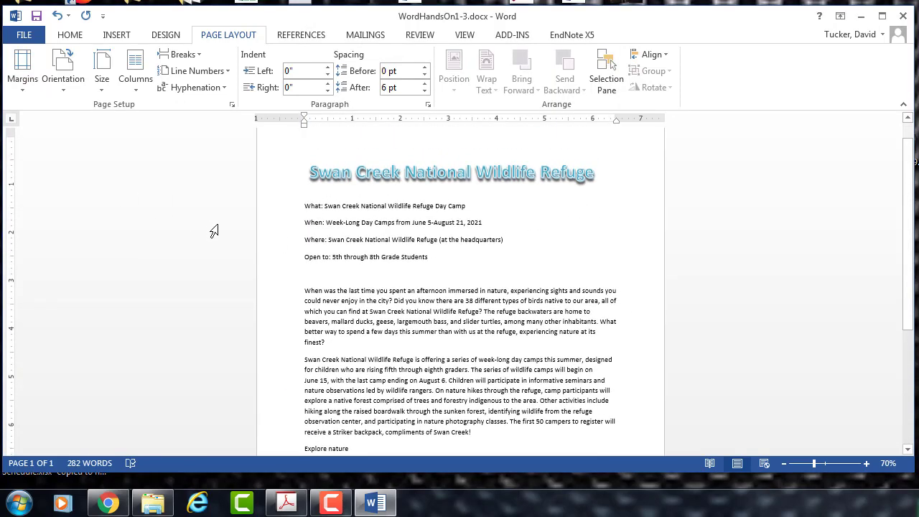
{"action": "scroll", "coordinate": [287, 259], "scroll_direction": "up", "scroll_amount": 1}
Show formatting marks and set the spacing after the blank paragraph above the title to 0 pt
{"action": "scroll", "coordinate": [642, 371], "scroll_direction": "up", "scroll_amount": 4, "text": "ctrl"}
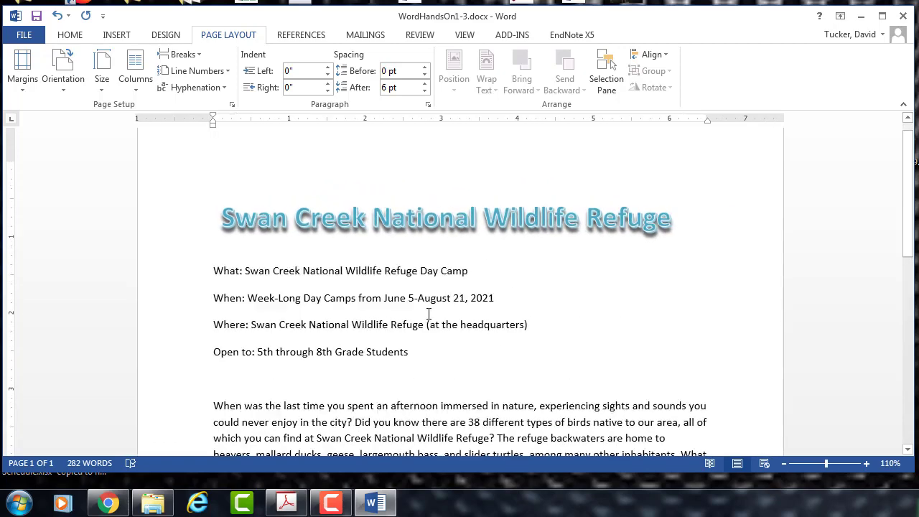
{"action": "left_click", "coordinate": [265, 211]}
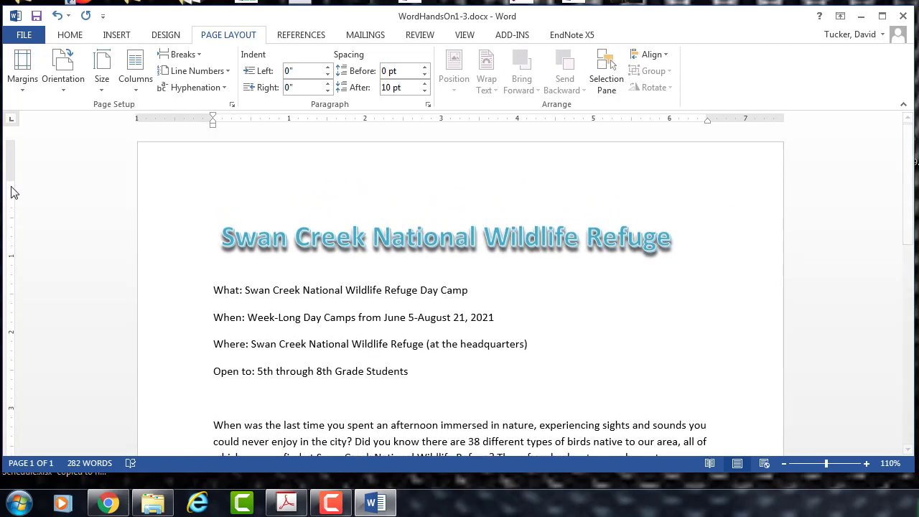
{"action": "left_click", "coordinate": [71, 34]}
{"action": "left_click", "coordinate": [454, 62]}
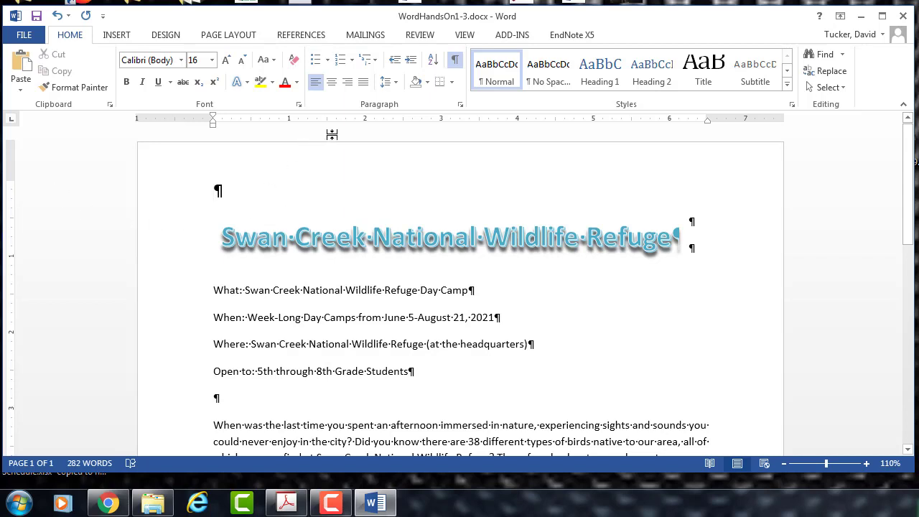
{"action": "left_click", "coordinate": [460, 107]}
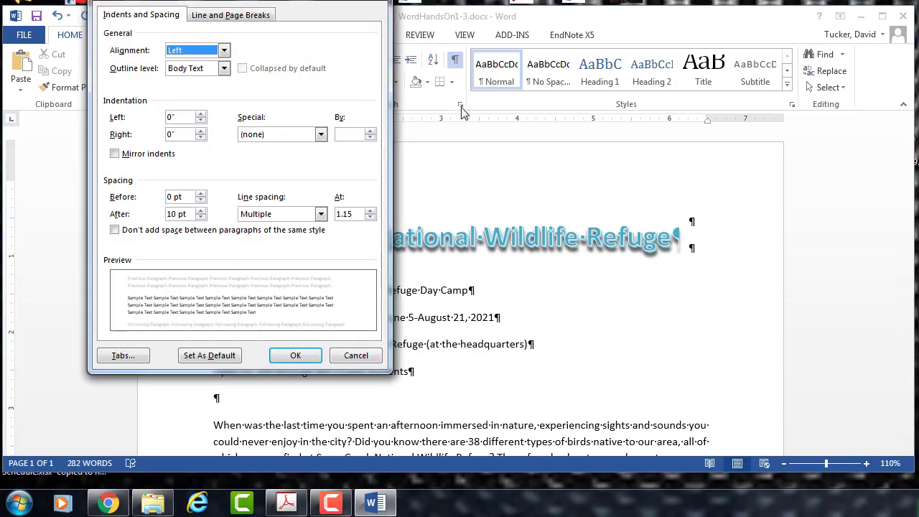
{"action": "left_click", "coordinate": [200, 216]}
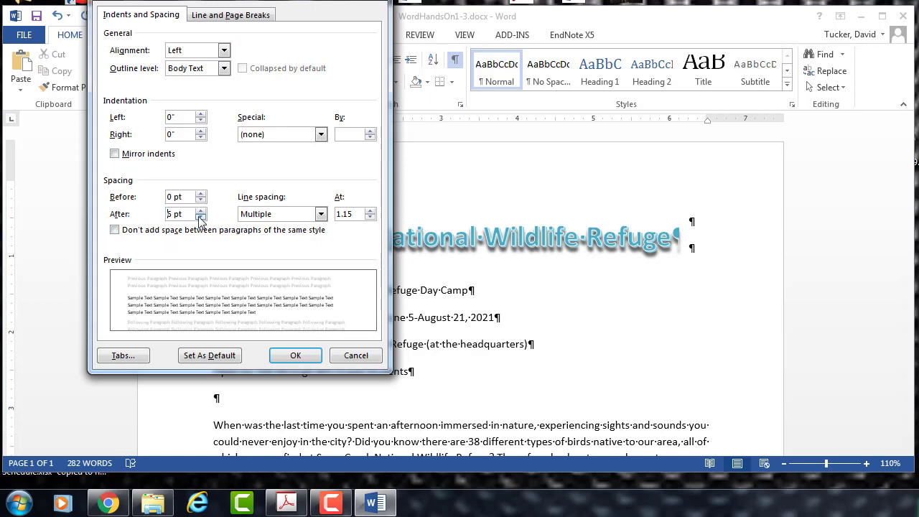
{"action": "left_click", "coordinate": [201, 219]}
{"action": "left_click", "coordinate": [295, 355]}
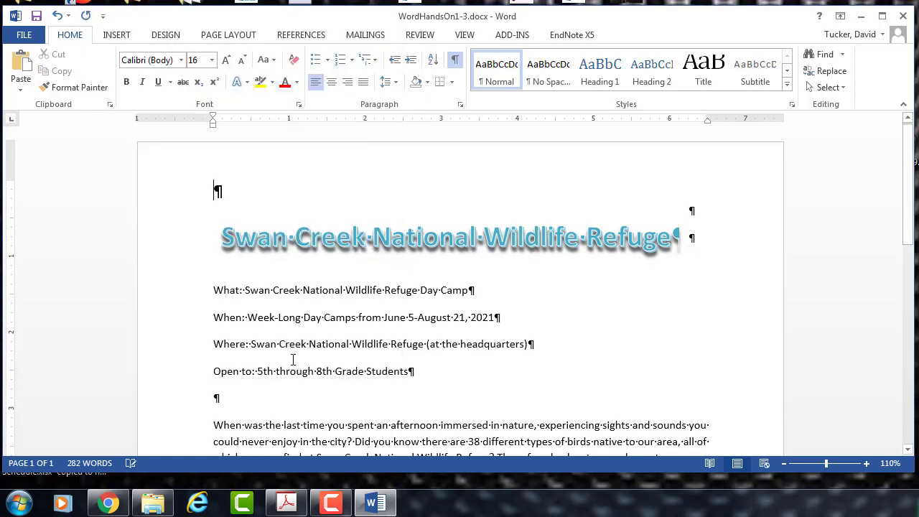
Delete the larger blank paragraph above the title, undoing the extra deletion that shifts the "What:" line
{"action": "left_click", "coordinate": [232, 219]}
{"action": "left_click", "coordinate": [217, 190]}
{"action": "key", "text": "Delete"}
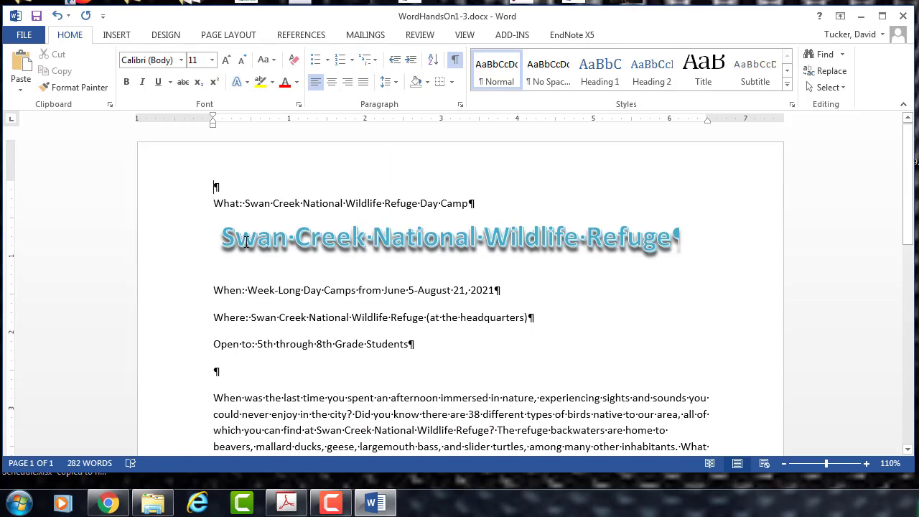
{"action": "key", "text": "ctrl+z"}
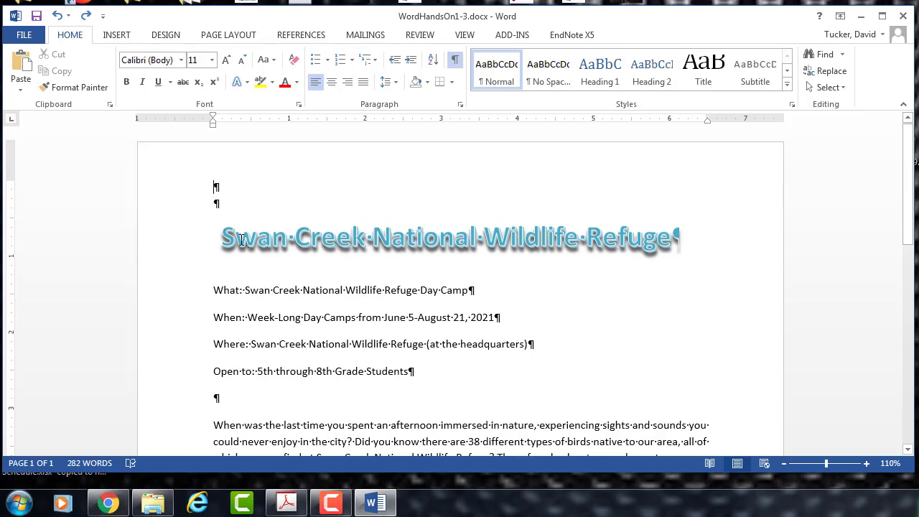
Look over the page layout and hide the formatting marks
{"action": "scroll", "coordinate": [265, 269], "scroll_direction": "down", "scroll_amount": 12}
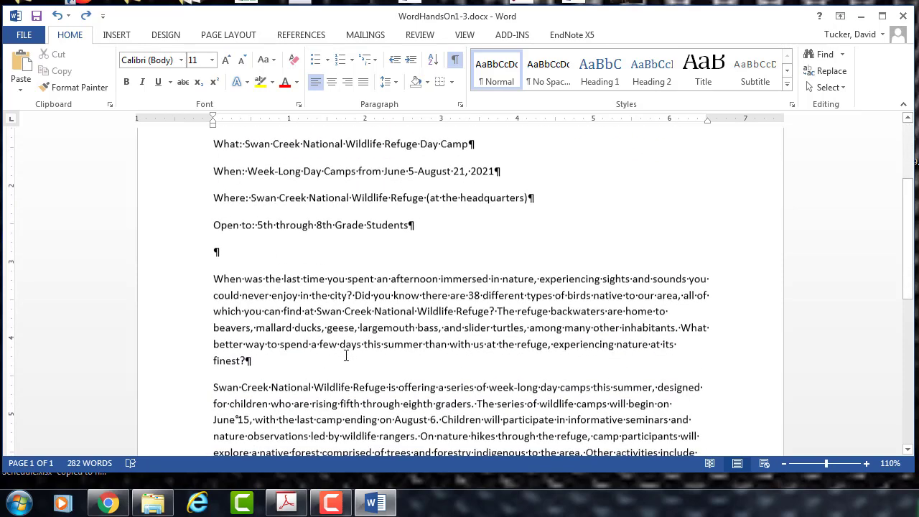
{"action": "scroll", "coordinate": [345, 356], "scroll_direction": "down", "scroll_amount": 1}
{"action": "scroll", "coordinate": [345, 356], "scroll_direction": "up", "scroll_amount": 13}
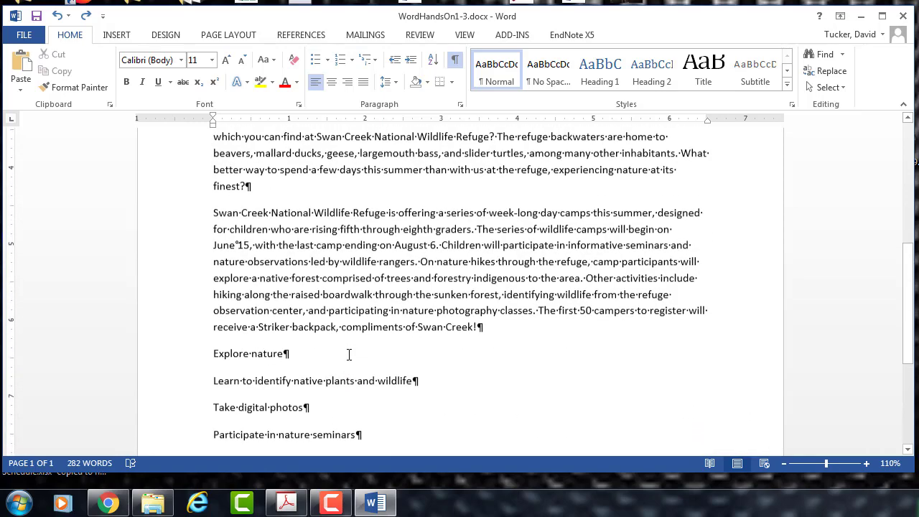
{"action": "left_click", "coordinate": [455, 60]}
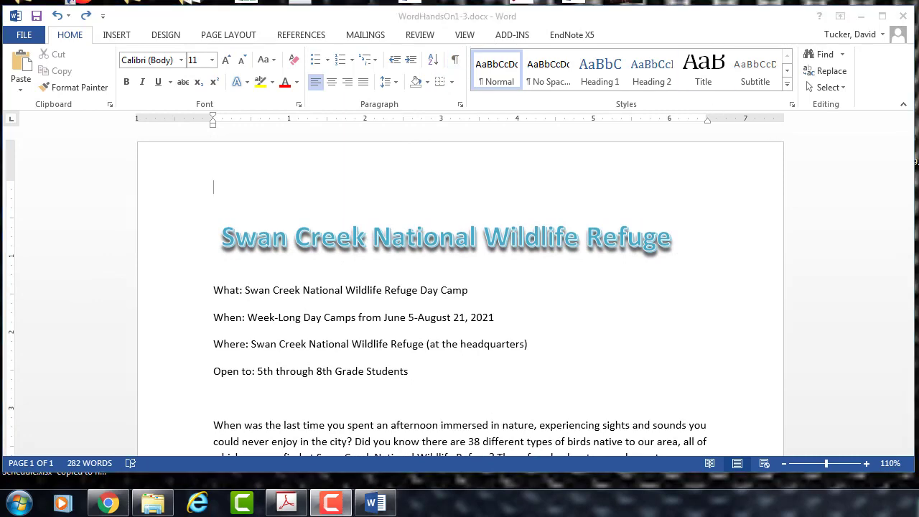
Set up a custom text watermark with the text "DRAFT"
{"action": "scroll", "coordinate": [459, 287], "scroll_direction": "down", "scroll_amount": 3}
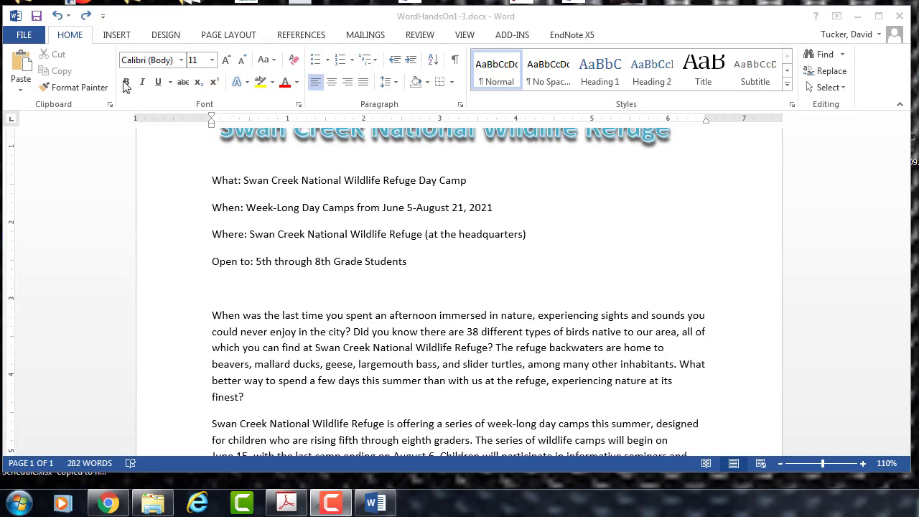
{"action": "left_click", "coordinate": [159, 38]}
{"action": "left_click", "coordinate": [160, 40]}
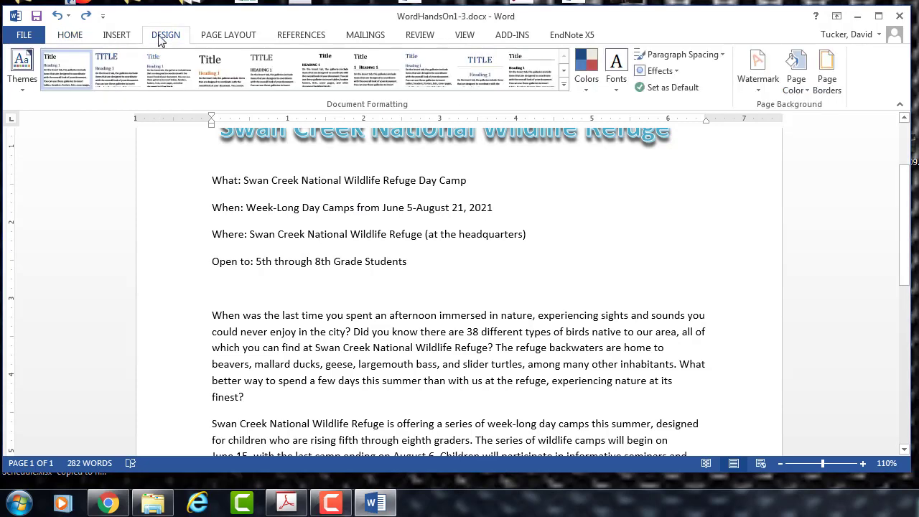
{"action": "left_click", "coordinate": [757, 86]}
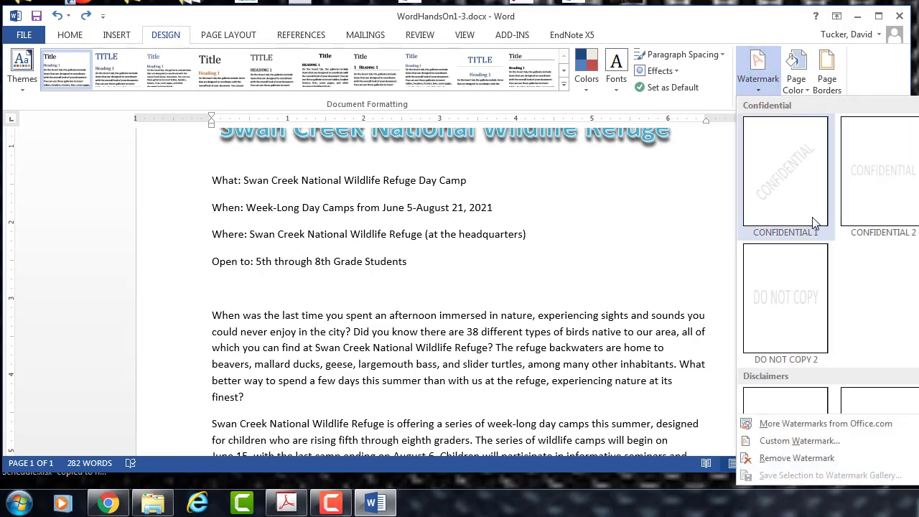
{"action": "scroll", "coordinate": [814, 224], "scroll_direction": "down", "scroll_amount": 5}
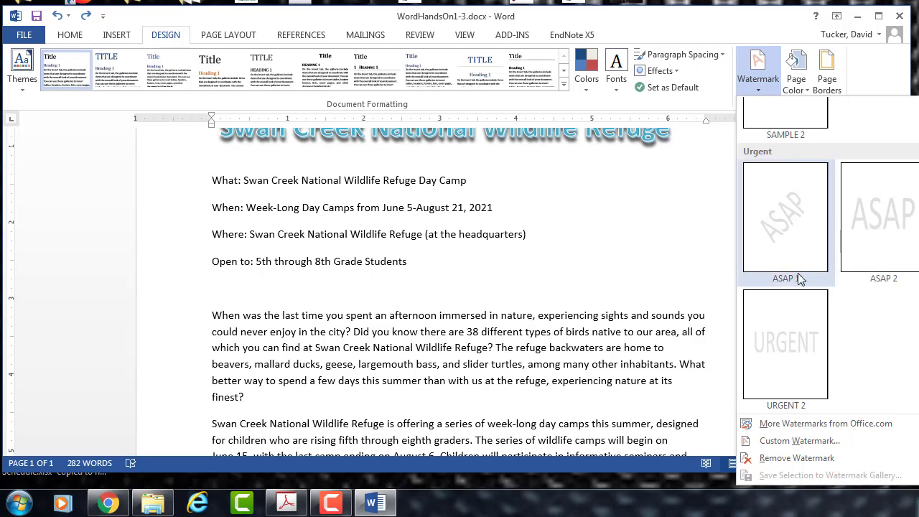
{"action": "left_click", "coordinate": [790, 441]}
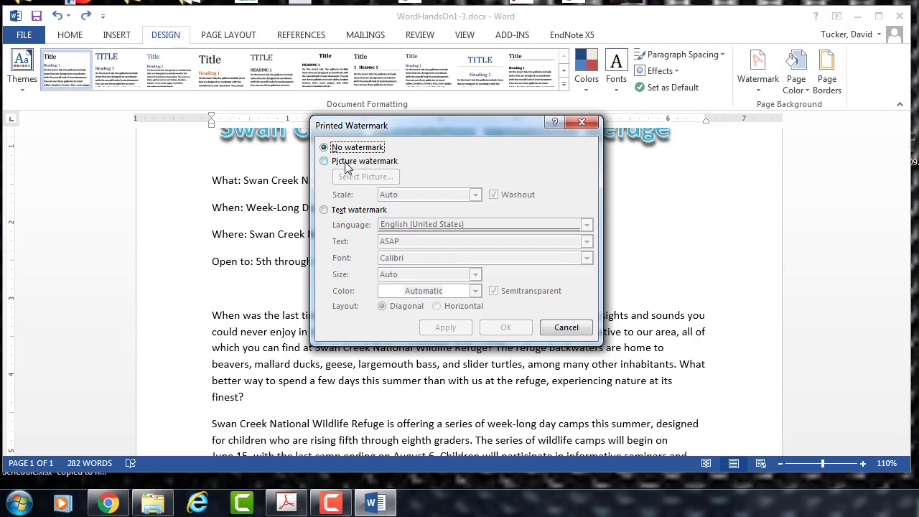
{"action": "left_click", "coordinate": [324, 210]}
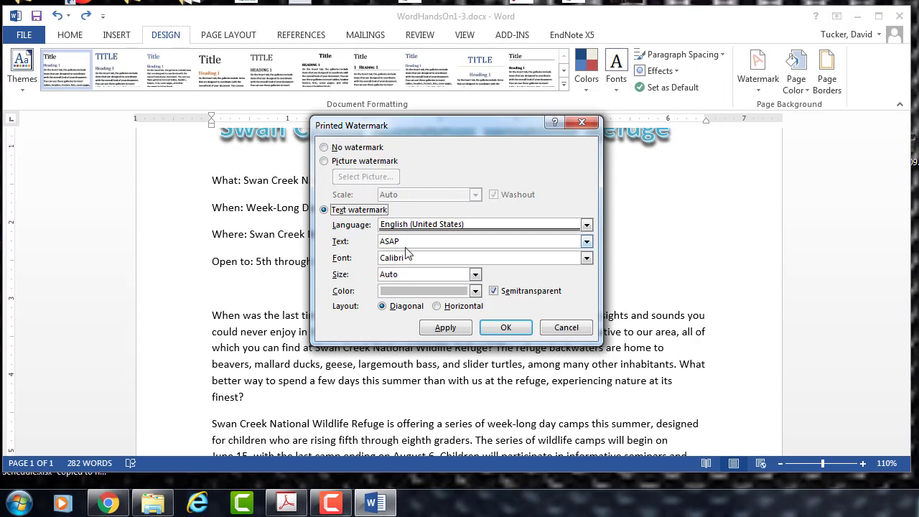
{"action": "left_click_drag", "start_coordinate": [407, 242], "coordinate": [366, 245]}
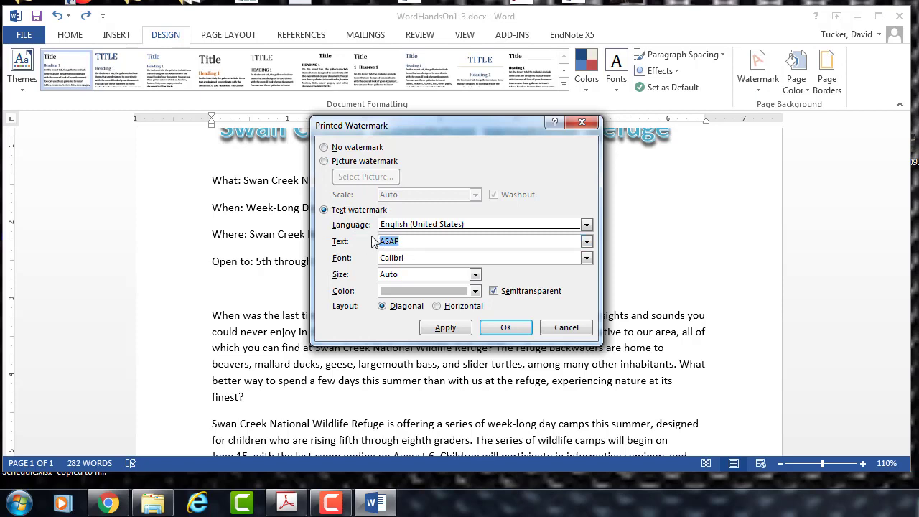
{"action": "type", "text": "DRAFT"}
Choose a custom light pink from the standard colors for the DRAFT watermark and apply it to the page
{"action": "left_click", "coordinate": [475, 292]}
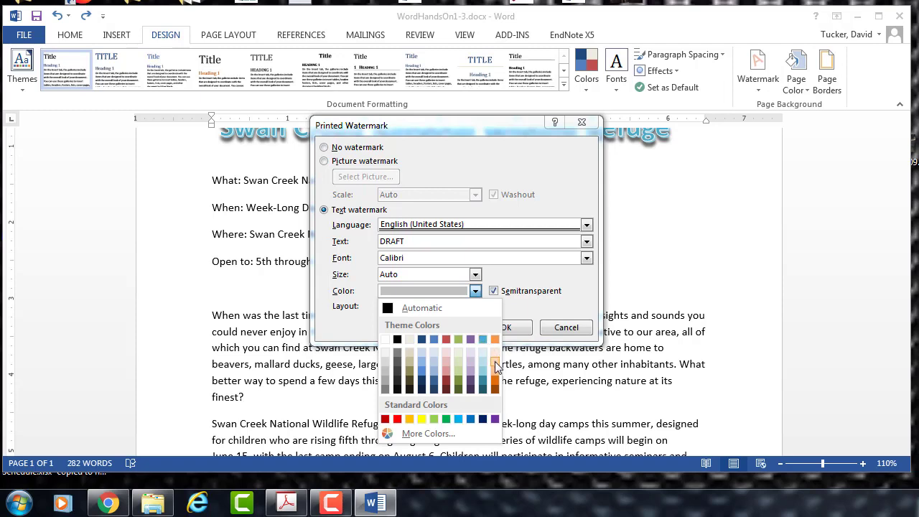
{"action": "left_click", "coordinate": [438, 435]}
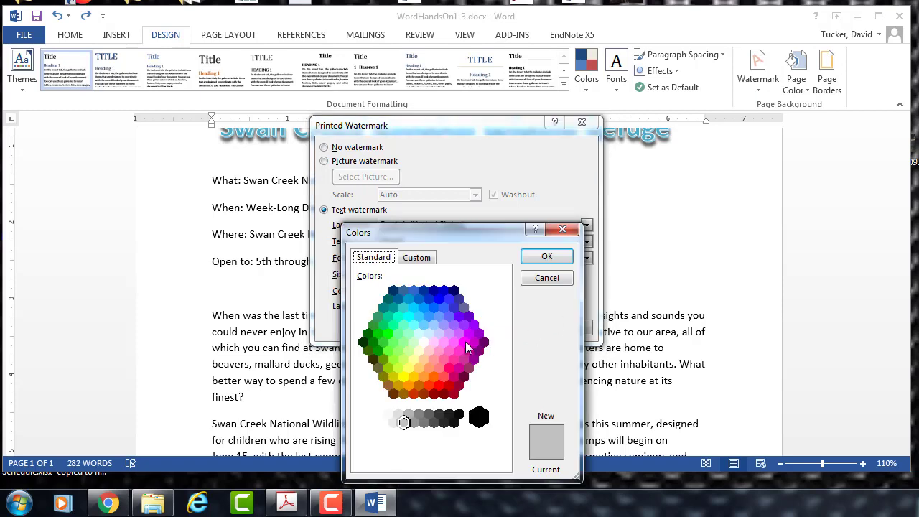
{"action": "left_click", "coordinate": [433, 359]}
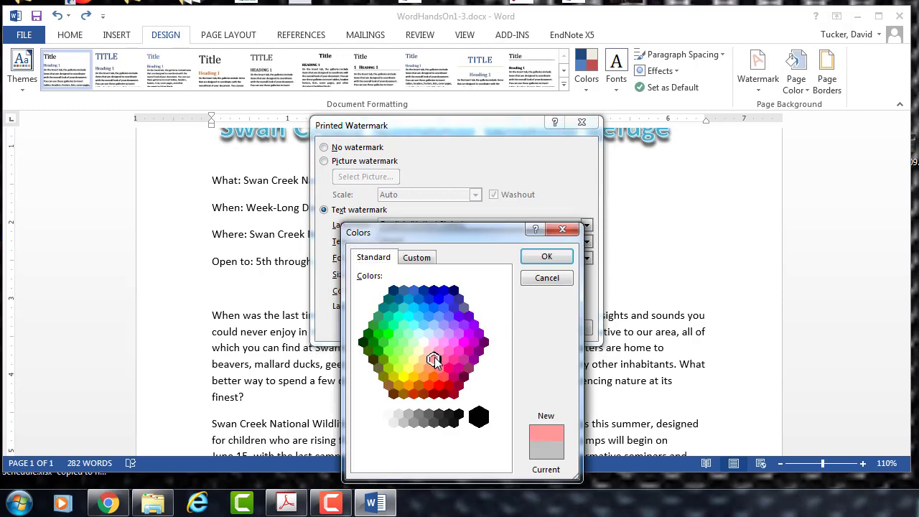
{"action": "left_click", "coordinate": [427, 350]}
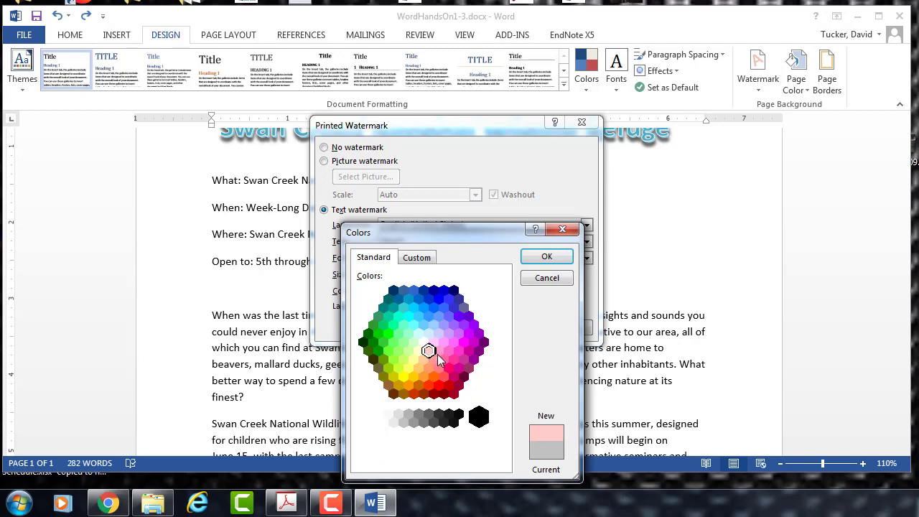
{"action": "left_click", "coordinate": [546, 259]}
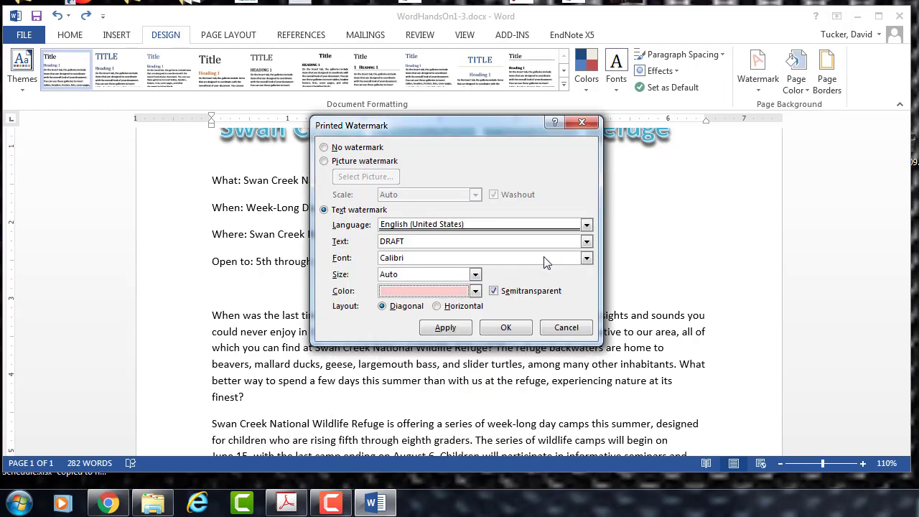
{"action": "left_click", "coordinate": [454, 328]}
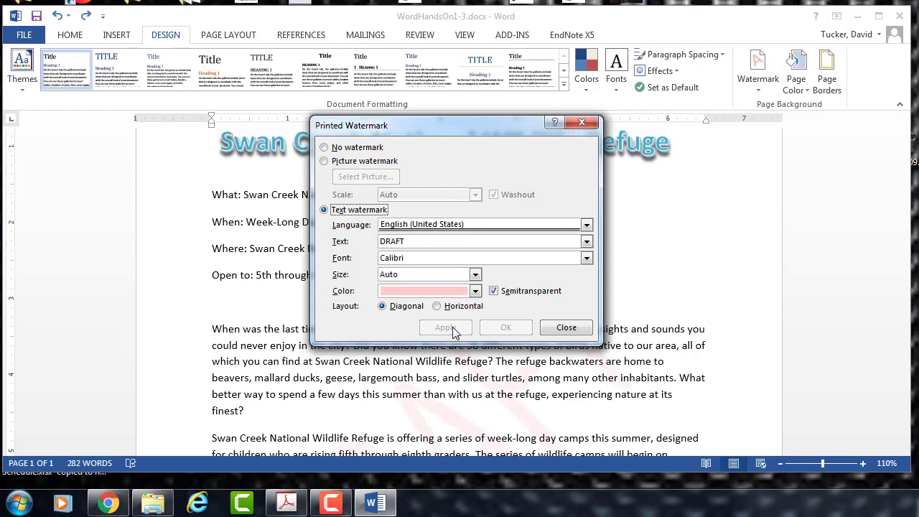
Recolor the DRAFT watermark light green, switch to the next darker green shade, and check it on the page
{"action": "left_click", "coordinate": [476, 292]}
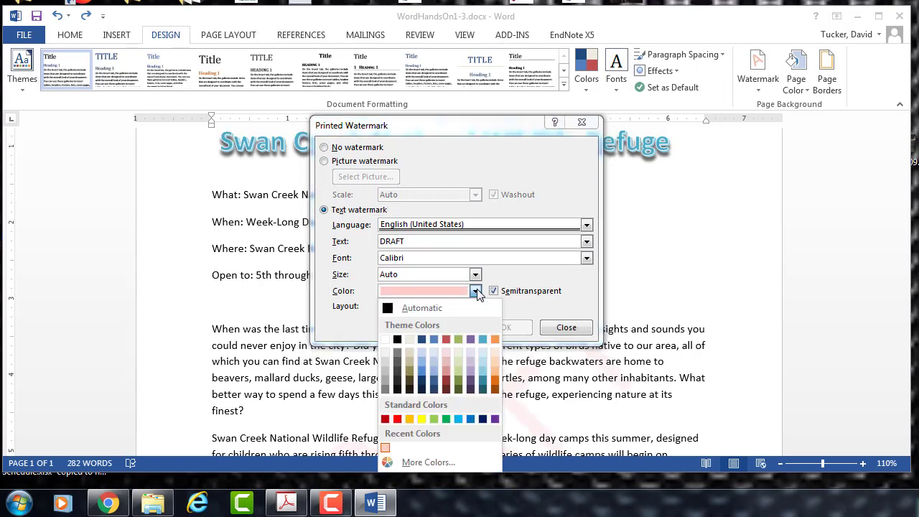
{"action": "left_click", "coordinate": [459, 363]}
{"action": "left_click", "coordinate": [455, 332]}
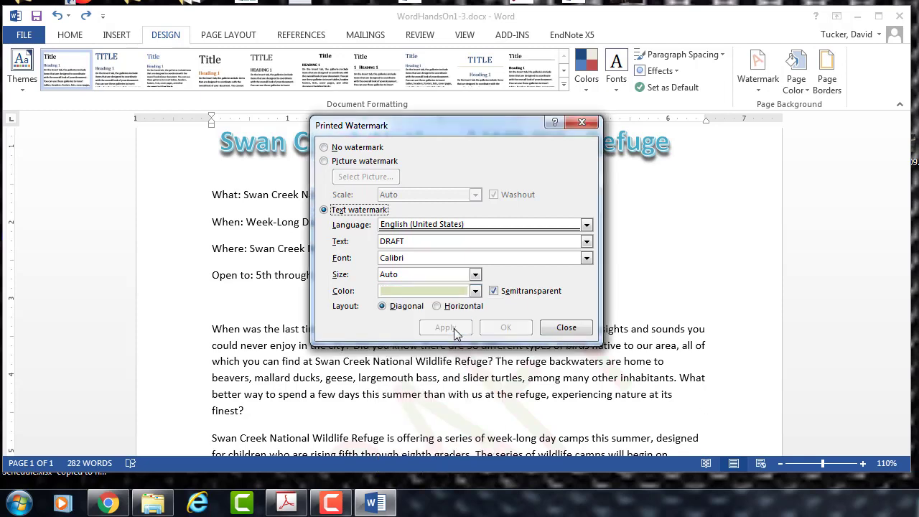
{"action": "left_click", "coordinate": [475, 290]}
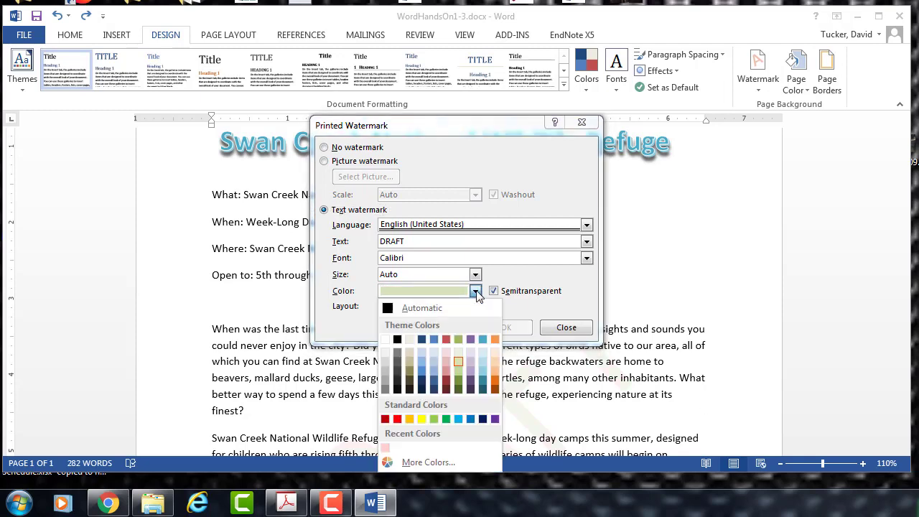
{"action": "left_click", "coordinate": [457, 367]}
{"action": "left_click", "coordinate": [448, 328]}
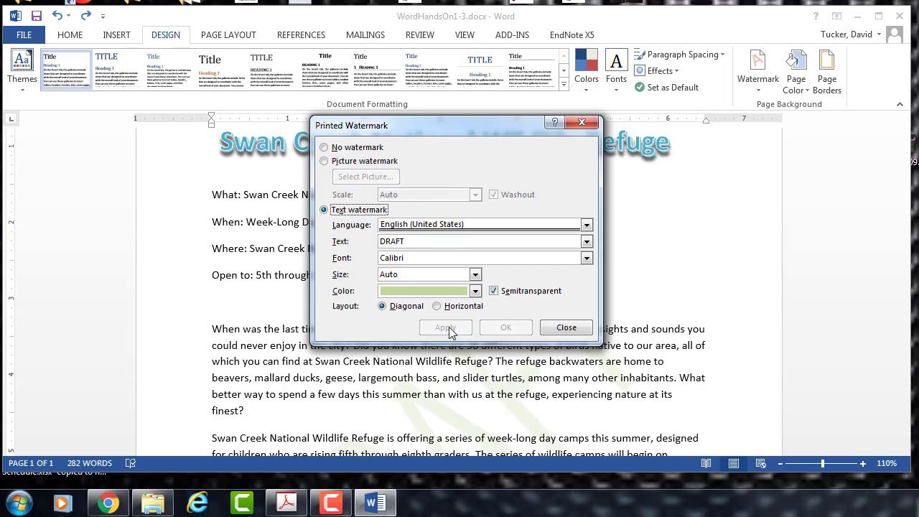
{"action": "left_click", "coordinate": [553, 329]}
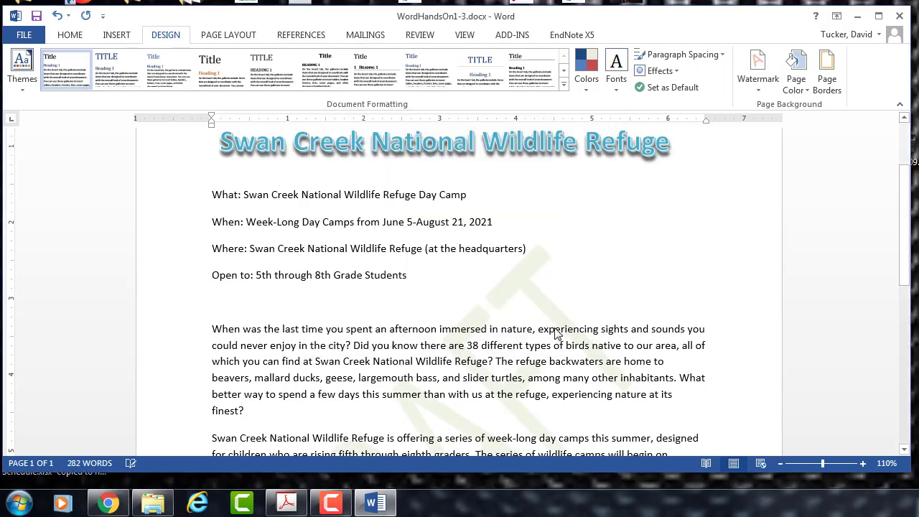
{"action": "scroll", "coordinate": [554, 337], "scroll_direction": "down", "scroll_amount": 1}
{"action": "scroll", "coordinate": [554, 337], "scroll_direction": "down", "scroll_amount": 4}
{"action": "scroll", "coordinate": [554, 338], "scroll_direction": "up", "scroll_amount": 4}
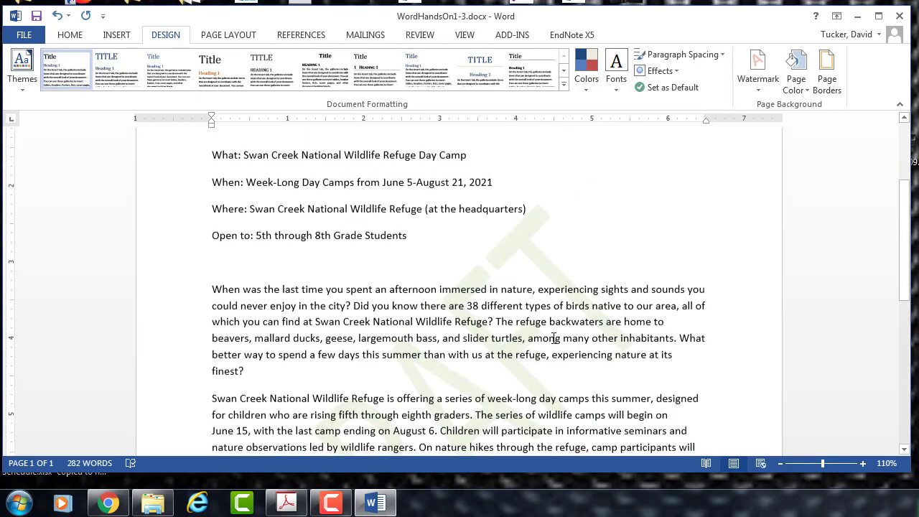
Reopen the custom watermark settings, apply a light orange theme color to the DRAFT text, and check the result on the page
{"action": "left_click", "coordinate": [751, 89]}
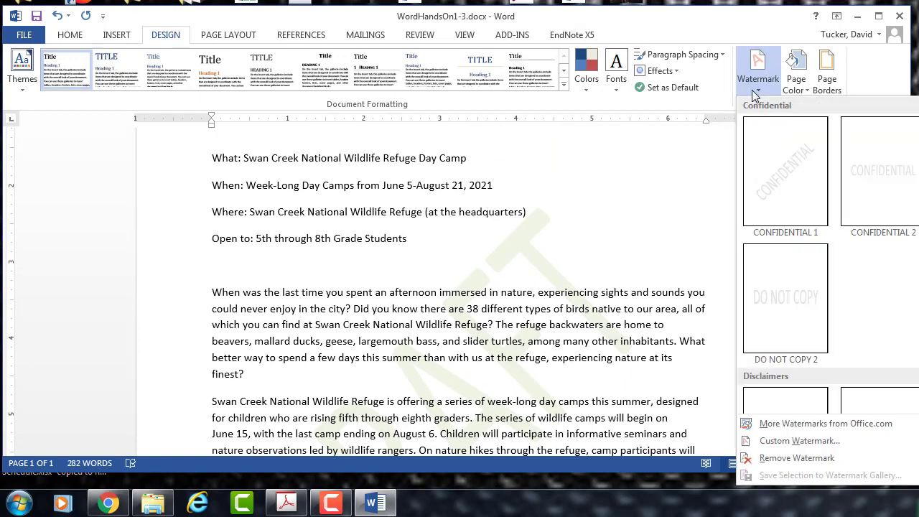
{"action": "left_click", "coordinate": [782, 440]}
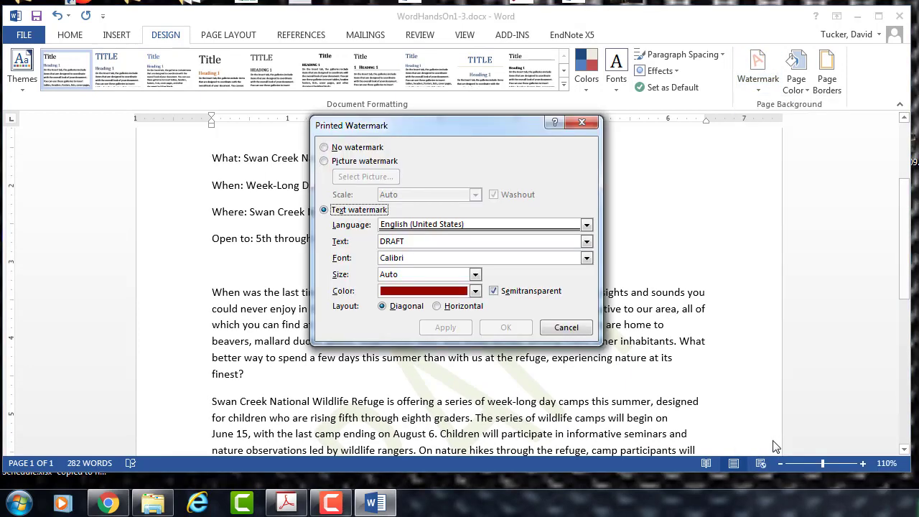
{"action": "left_click", "coordinate": [473, 290]}
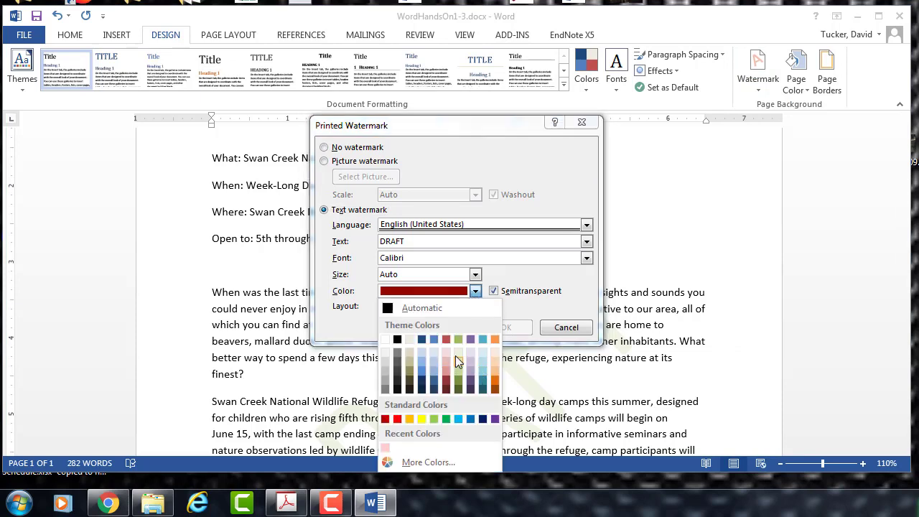
{"action": "left_click", "coordinate": [458, 381]}
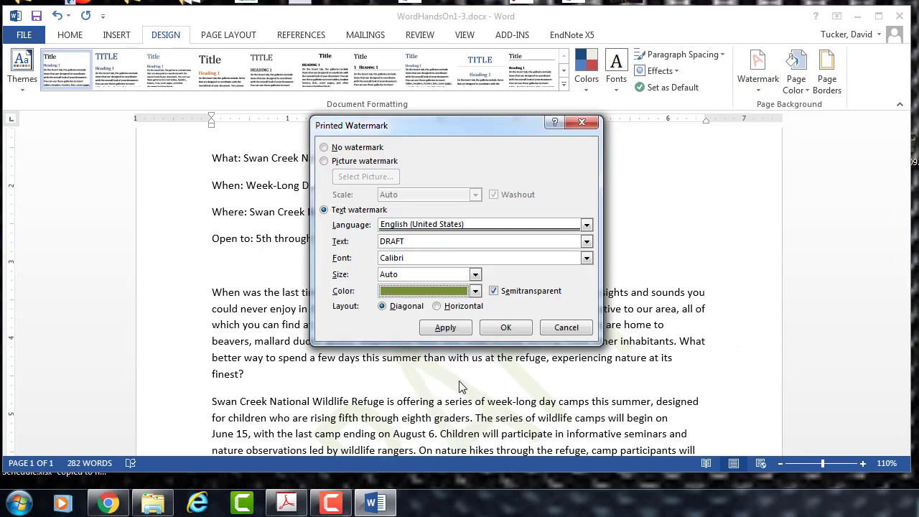
{"action": "left_click", "coordinate": [476, 290]}
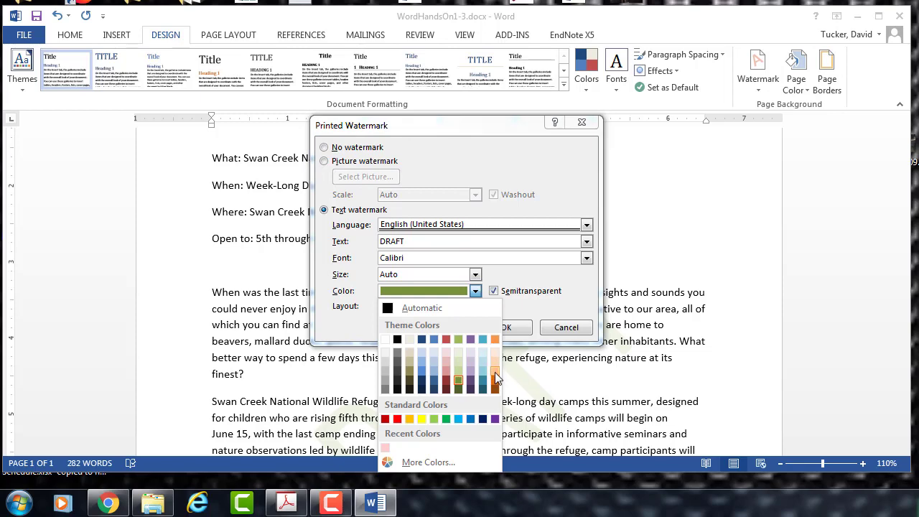
{"action": "left_click", "coordinate": [495, 372]}
{"action": "left_click", "coordinate": [451, 329]}
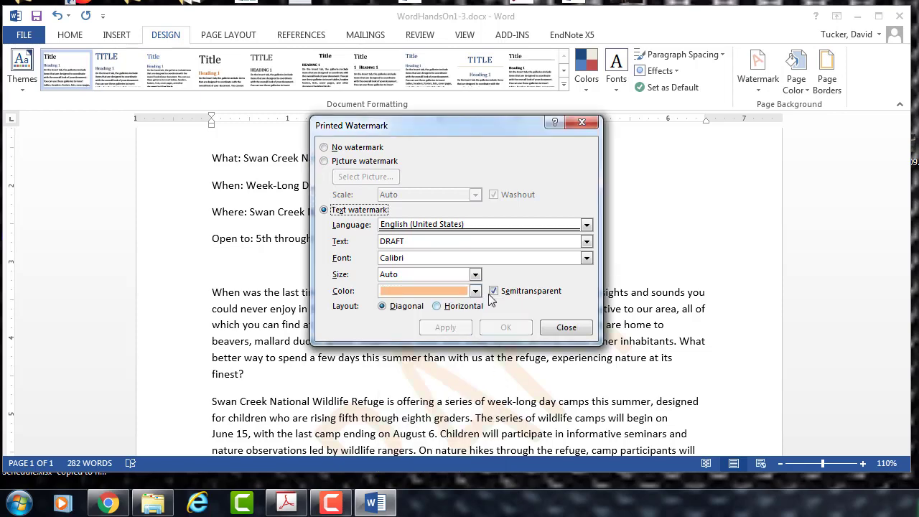
{"action": "left_click", "coordinate": [560, 328]}
{"action": "scroll", "coordinate": [562, 326], "scroll_direction": "down", "scroll_amount": 3}
{"action": "scroll", "coordinate": [561, 327], "scroll_direction": "down", "scroll_amount": 2}
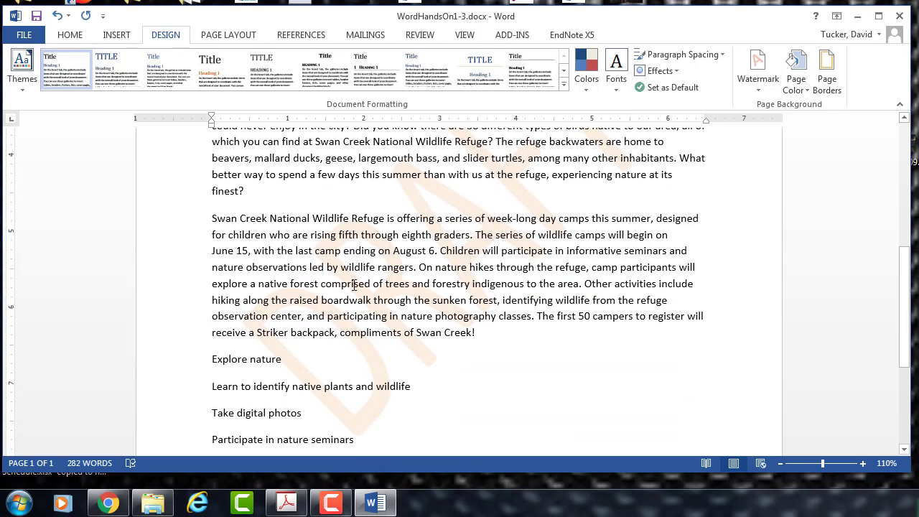
{"action": "scroll", "coordinate": [447, 345], "scroll_direction": "up", "scroll_amount": 6}
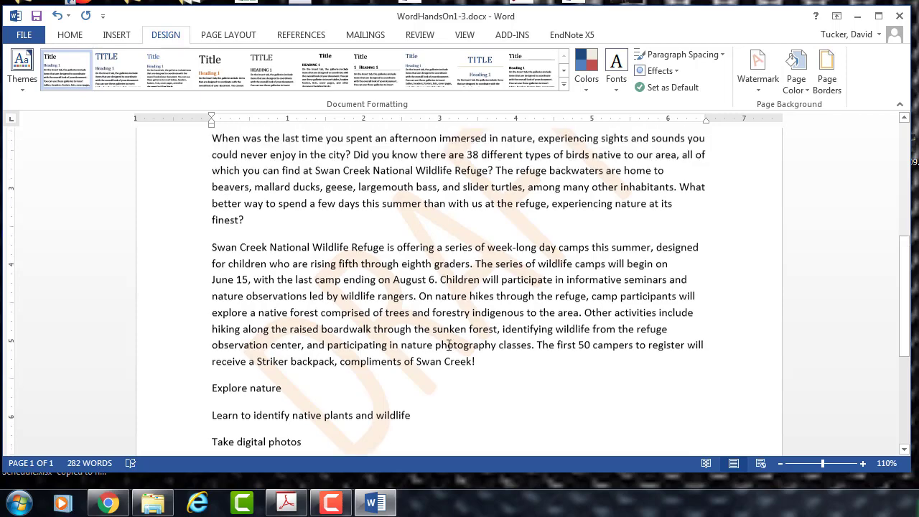
{"action": "scroll", "coordinate": [447, 345], "scroll_direction": "down", "scroll_amount": 3}
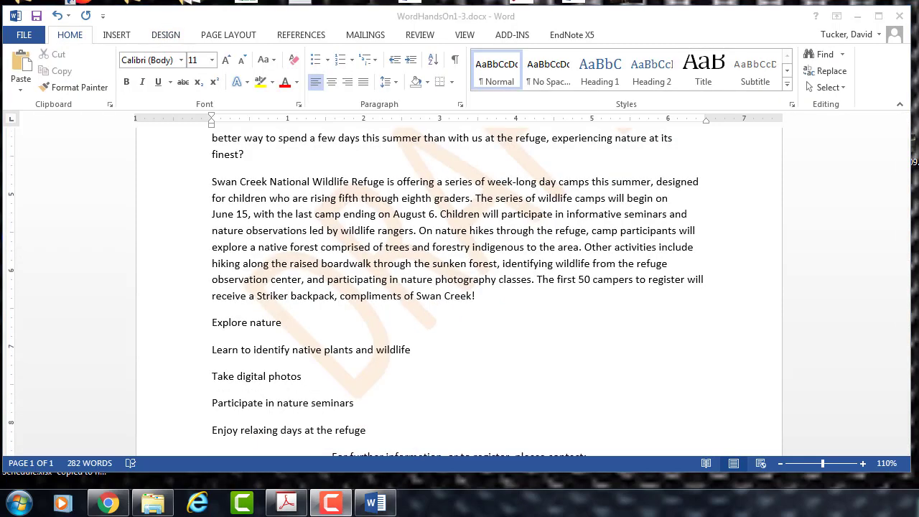
Insert a trademark symbol (™) directly after "Striker" in the second body paragraph
{"action": "left_click", "coordinate": [264, 264]}
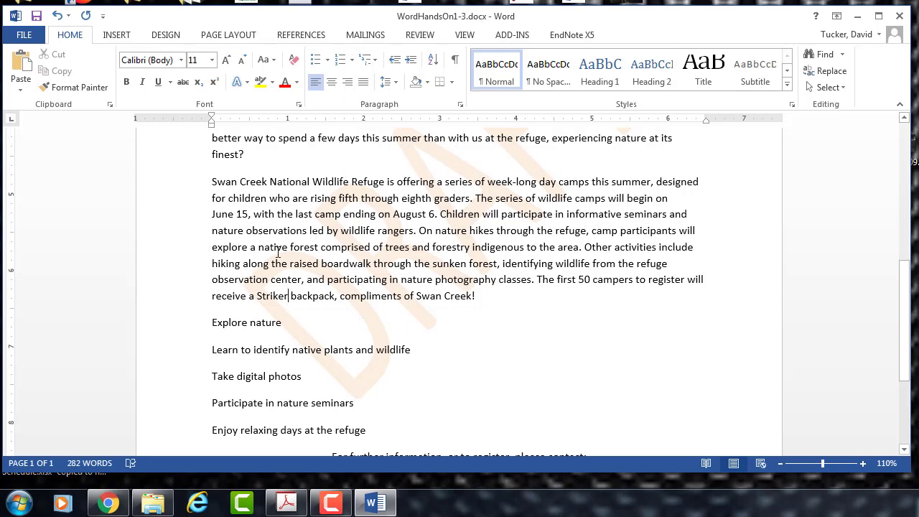
{"action": "left_click", "coordinate": [115, 36]}
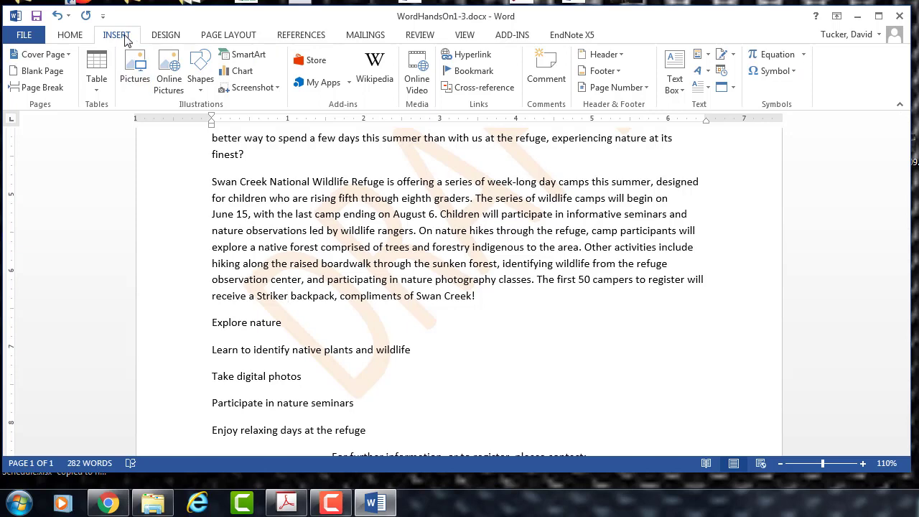
{"action": "left_click", "coordinate": [793, 72]}
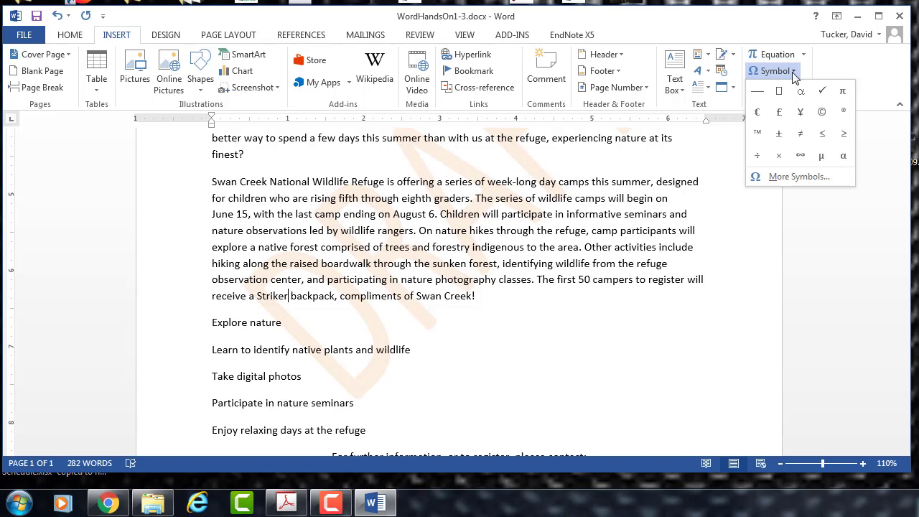
{"action": "left_click", "coordinate": [758, 134]}
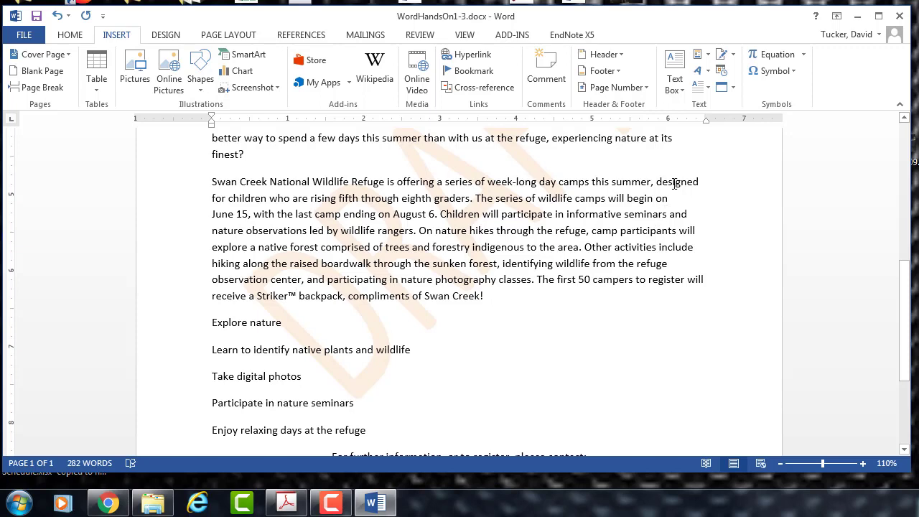
Insert a copyright symbol (©) after the trademark symbol and delete it again
{"action": "left_click", "coordinate": [775, 71]}
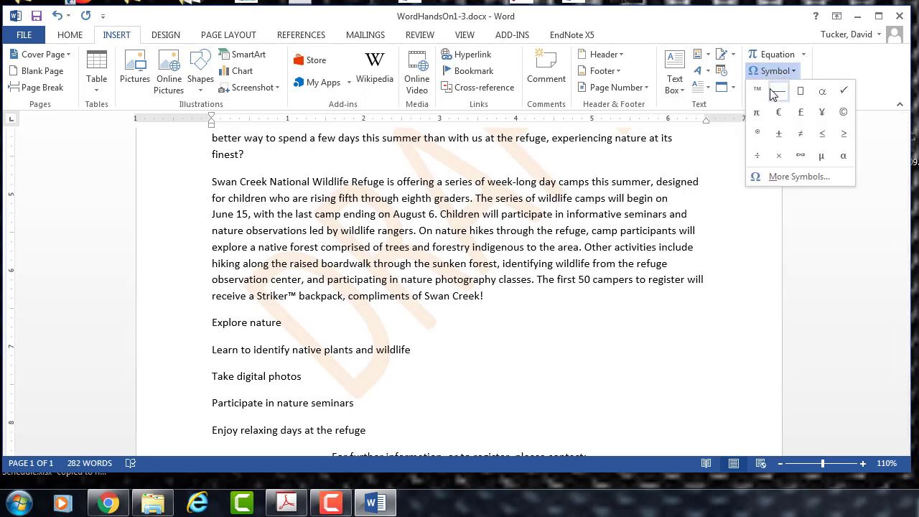
{"action": "left_click", "coordinate": [842, 112]}
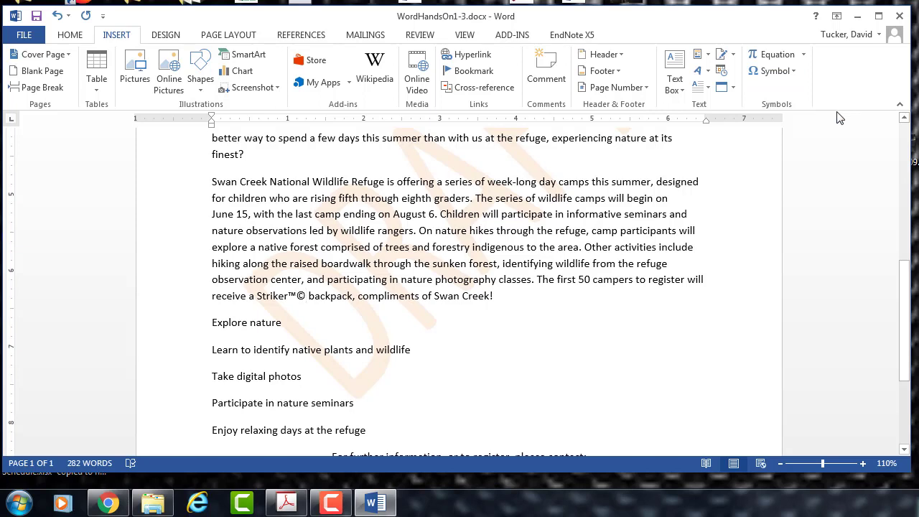
{"action": "key", "text": "BackSpace"}
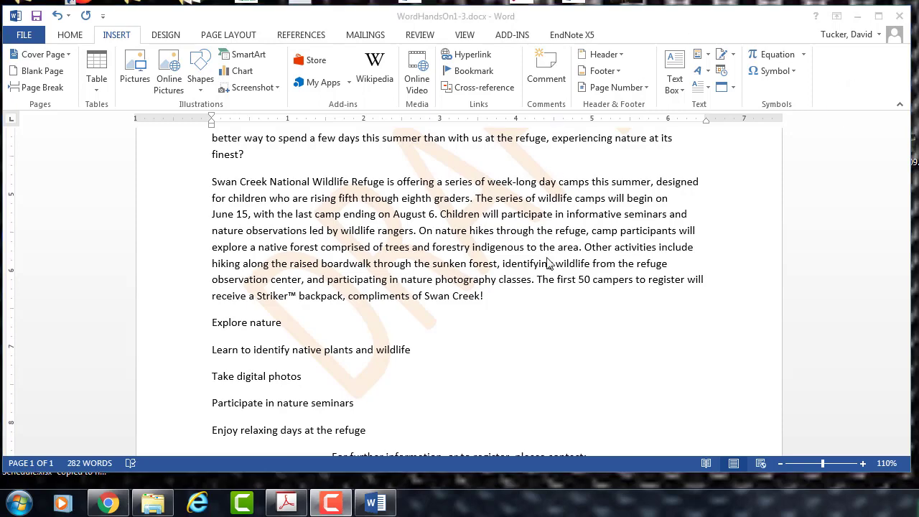
Change the page orientation to Landscape and check how the flyer's content is laid out
{"action": "left_click", "coordinate": [562, 283]}
{"action": "scroll", "coordinate": [562, 284], "scroll_direction": "up", "scroll_amount": 7}
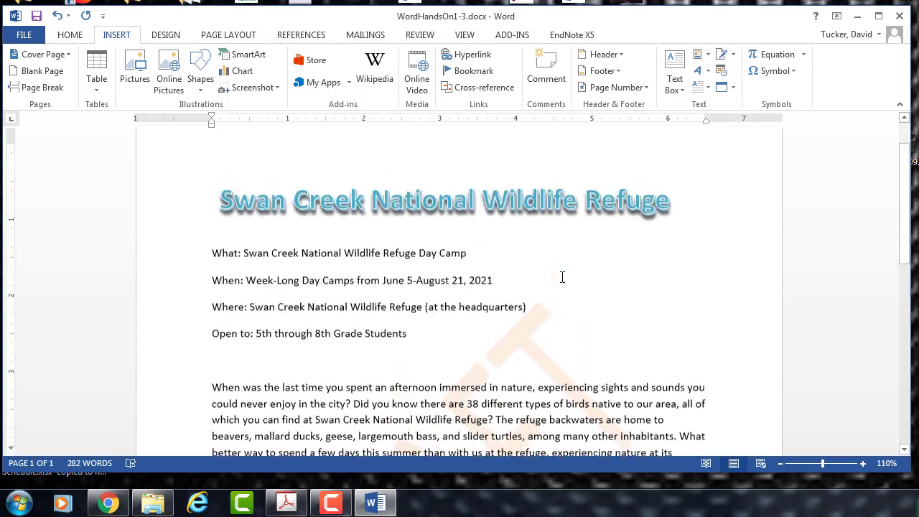
{"action": "left_click", "coordinate": [217, 40]}
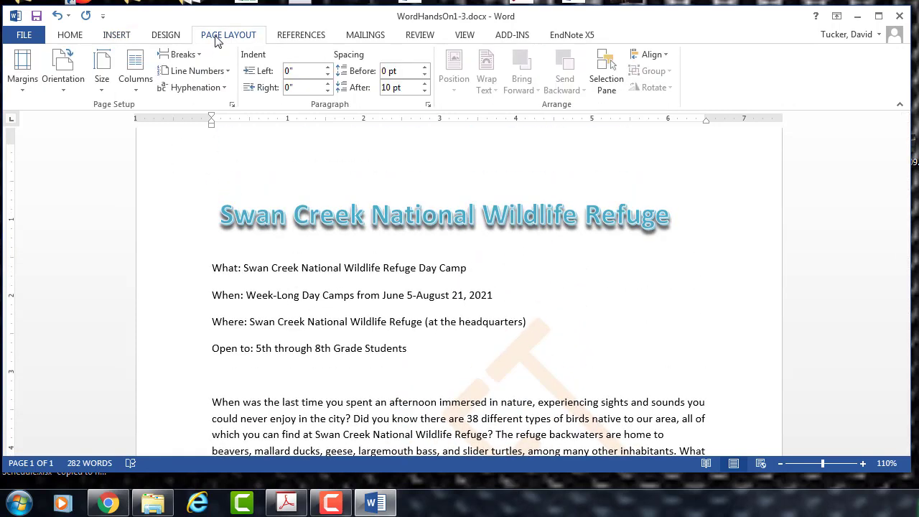
{"action": "left_click", "coordinate": [65, 90]}
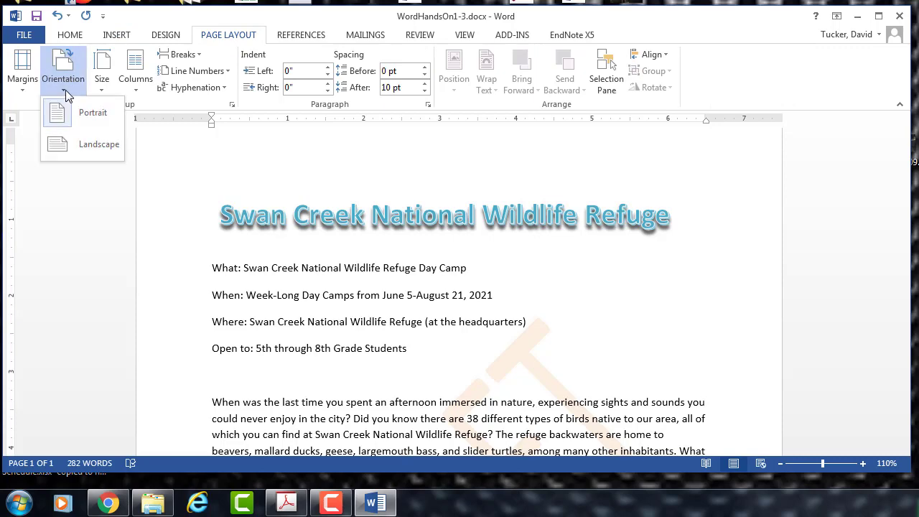
{"action": "left_click", "coordinate": [81, 149]}
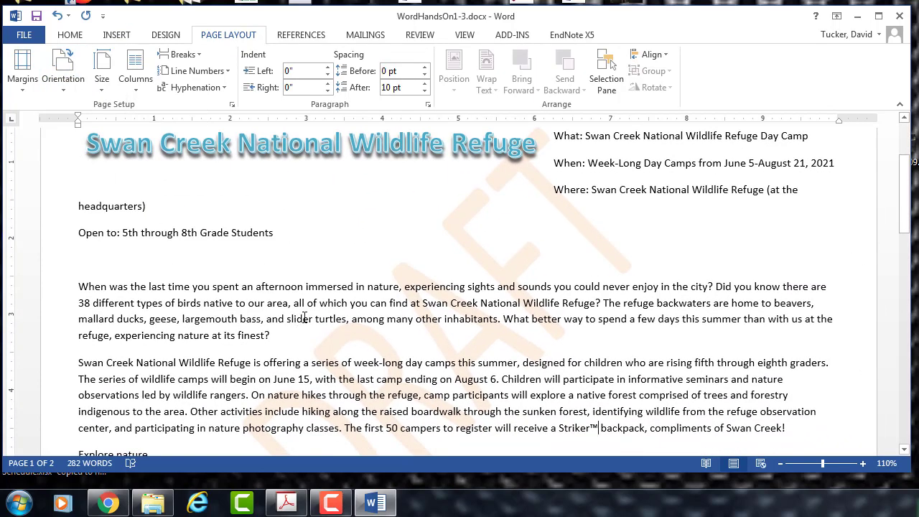
{"action": "scroll", "coordinate": [304, 317], "scroll_direction": "down", "scroll_amount": 2}
{"action": "scroll", "coordinate": [304, 317], "scroll_direction": "up", "scroll_amount": 2}
{"action": "scroll", "coordinate": [305, 317], "scroll_direction": "down", "scroll_amount": 2, "text": "ctrl"}
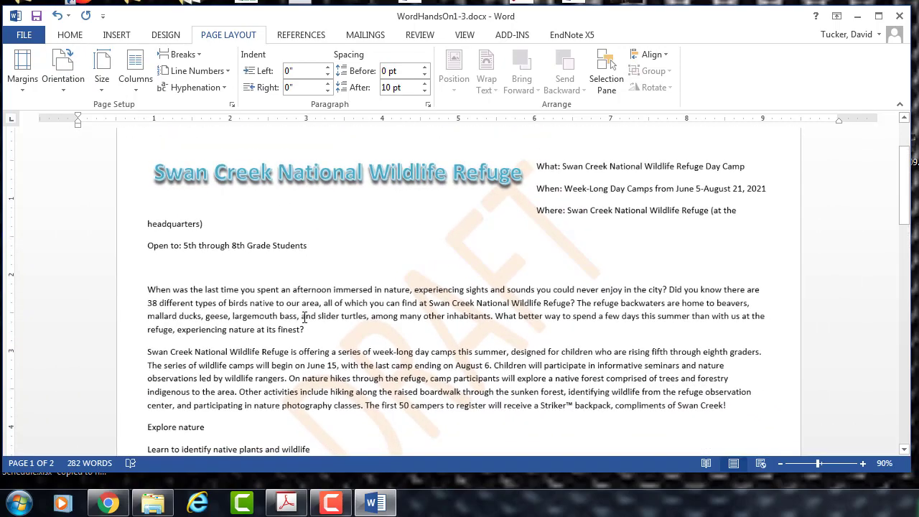
{"action": "scroll", "coordinate": [304, 318], "scroll_direction": "down", "scroll_amount": 3, "text": "ctrl"}
{"action": "scroll", "coordinate": [305, 317], "scroll_direction": "down", "scroll_amount": 1}
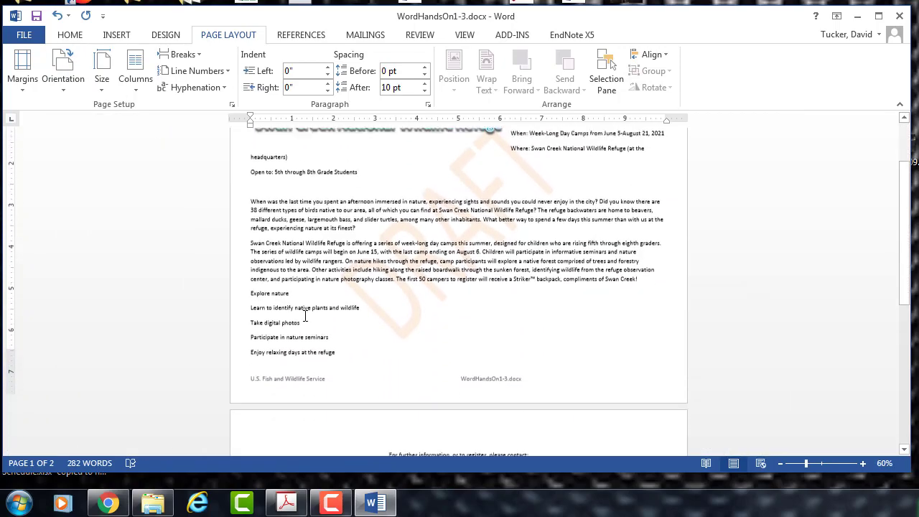
{"action": "scroll", "coordinate": [304, 317], "scroll_direction": "down", "scroll_amount": 1, "text": "ctrl"}
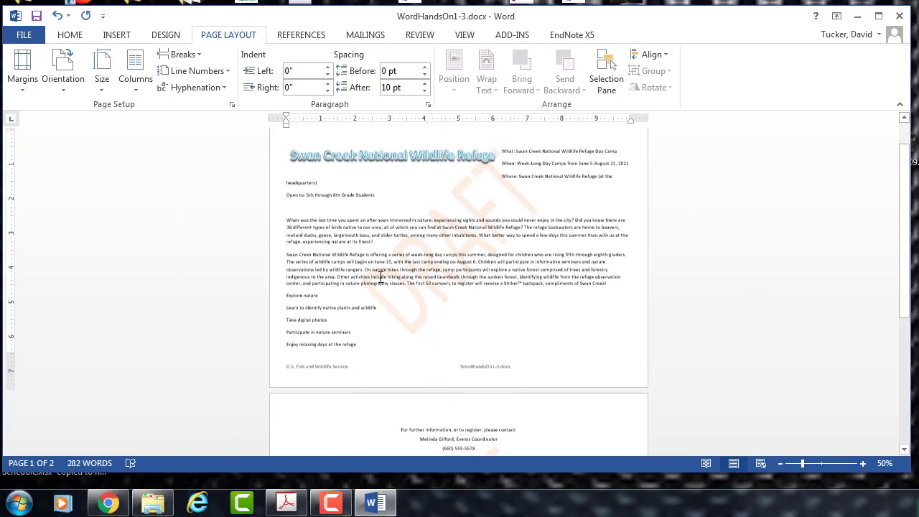
Look over both pages of the landscape layout and undo the orientation change
{"action": "scroll", "coordinate": [396, 216], "scroll_direction": "down", "scroll_amount": 2}
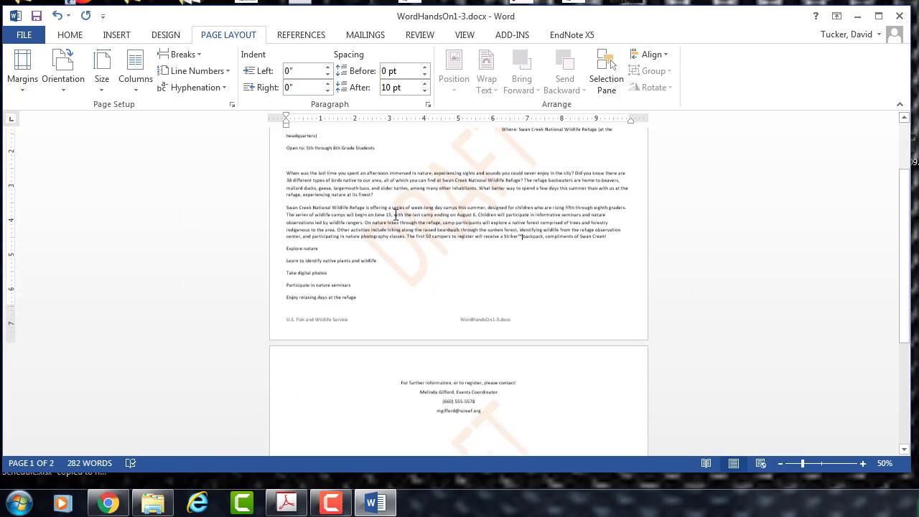
{"action": "scroll", "coordinate": [396, 215], "scroll_direction": "down", "scroll_amount": 5}
{"action": "scroll", "coordinate": [396, 214], "scroll_direction": "up", "scroll_amount": 8}
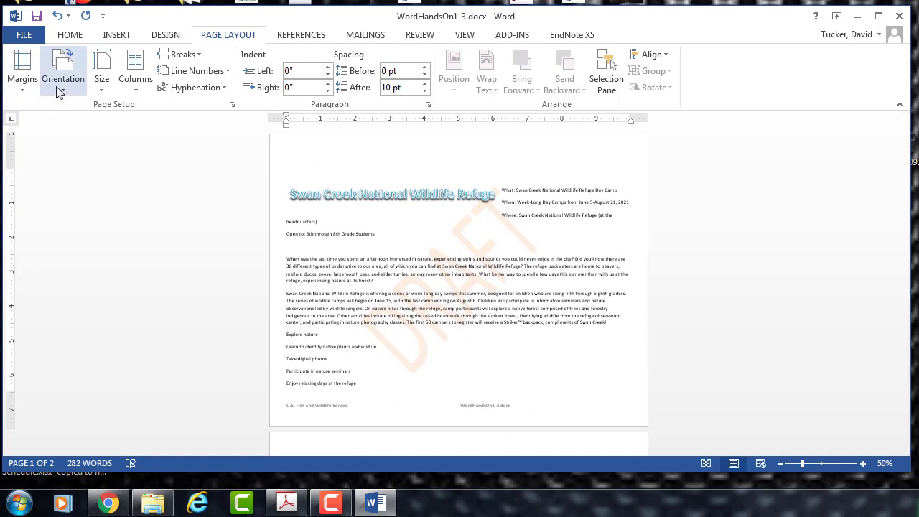
{"action": "left_click", "coordinate": [57, 15]}
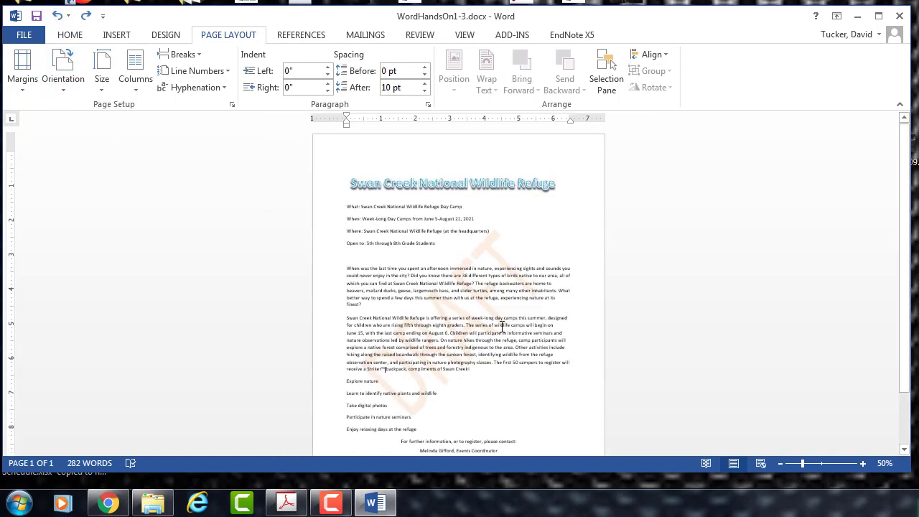
Add a blank line after the contact e-mail at the end of the flyer to start page 2
{"action": "scroll", "coordinate": [643, 377], "scroll_direction": "up", "scroll_amount": 7}
{"action": "scroll", "coordinate": [643, 376], "scroll_direction": "up", "scroll_amount": 5}
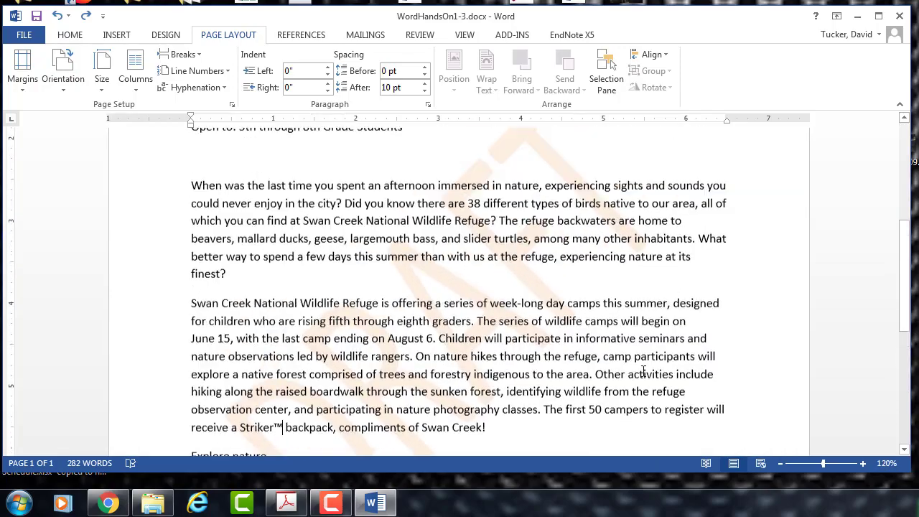
{"action": "scroll", "coordinate": [641, 375], "scroll_direction": "down", "scroll_amount": 8}
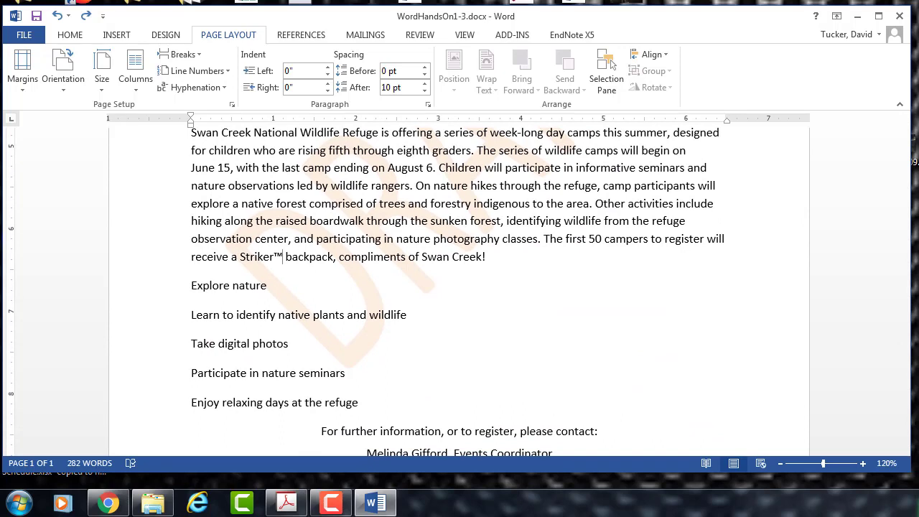
{"action": "scroll", "coordinate": [459, 287], "scroll_direction": "down", "scroll_amount": 3}
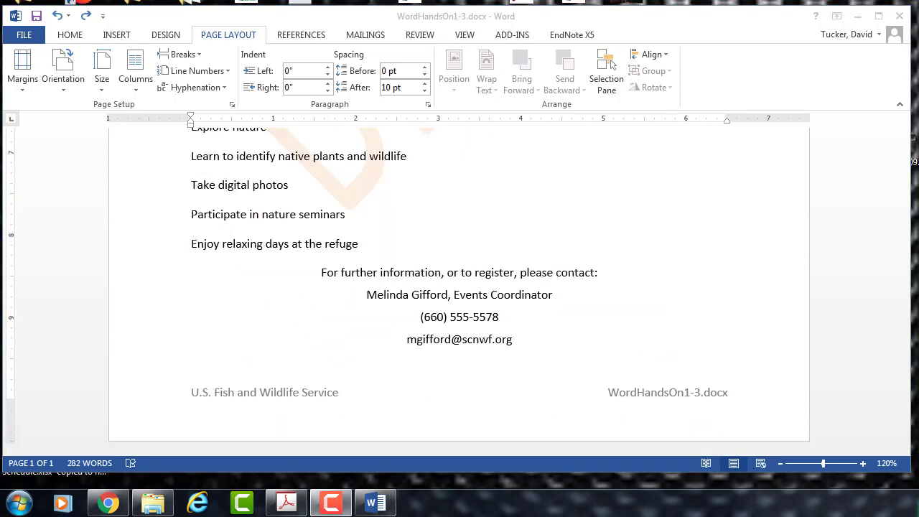
{"action": "left_click", "coordinate": [556, 351]}
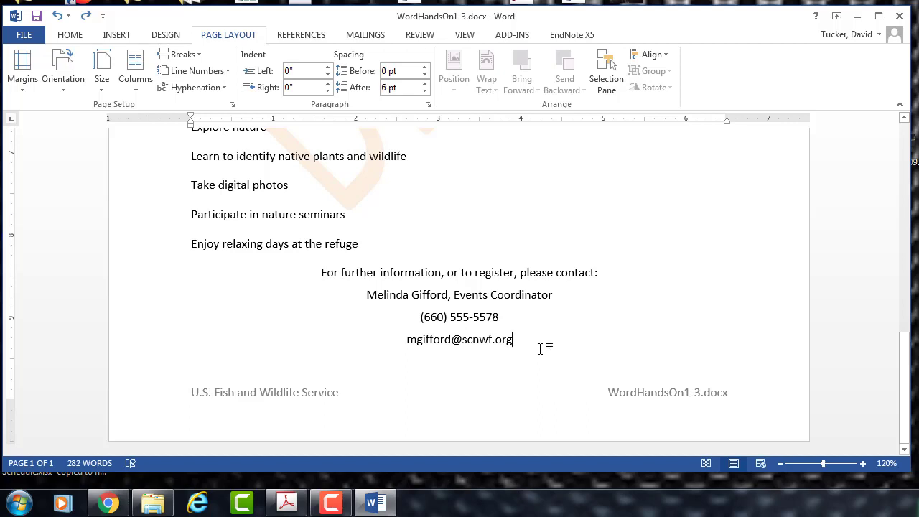
{"action": "key", "text": "Return"}
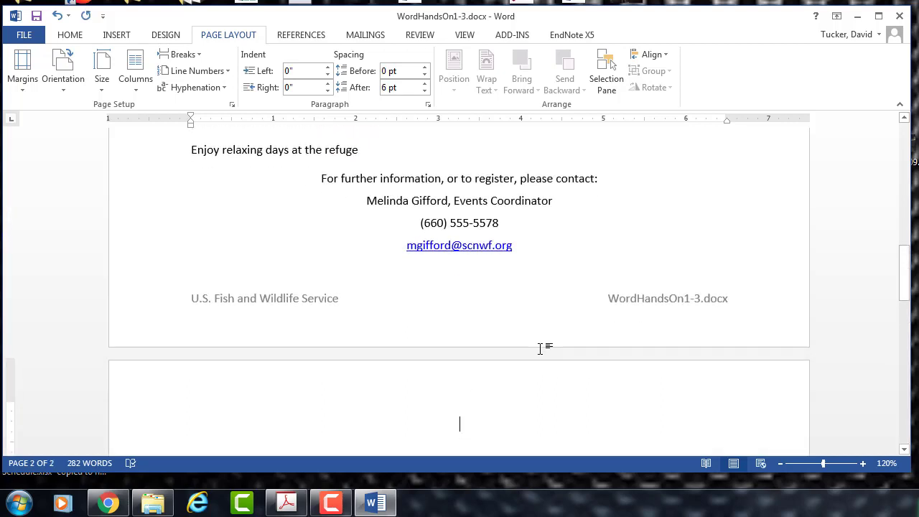
{"action": "scroll", "coordinate": [463, 381], "scroll_direction": "down", "scroll_amount": 3}
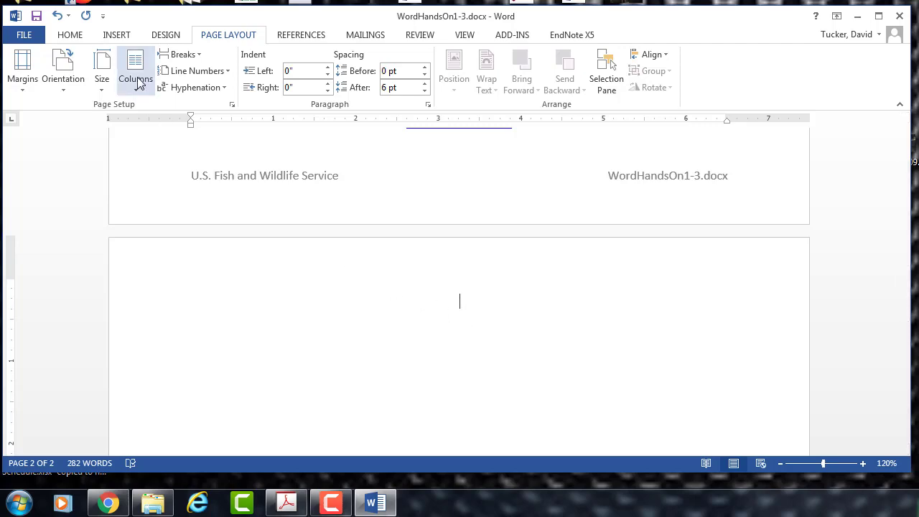
Switch to Chrome, save w01h2Letter.docx from the Word_Chapter_1 listing to the Documents library, and close the document once it opens
{"action": "left_click", "coordinate": [117, 504]}
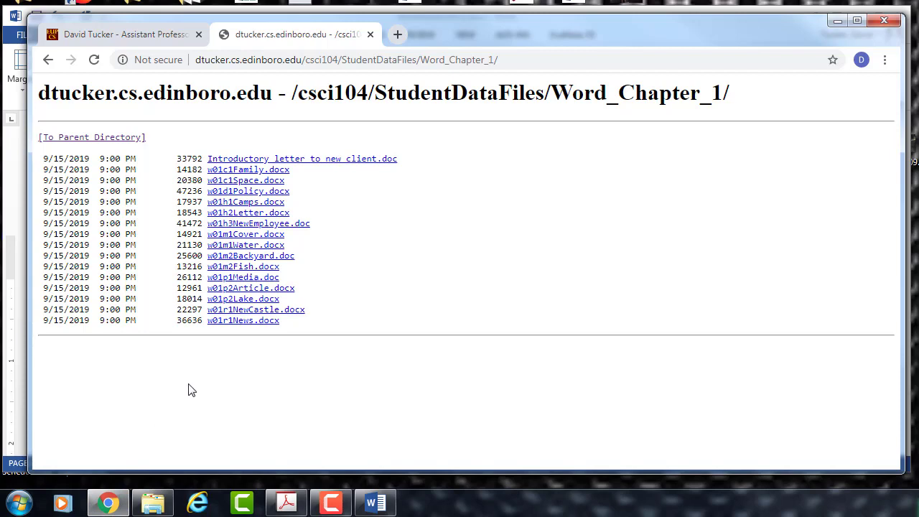
{"action": "right_click", "coordinate": [240, 214]}
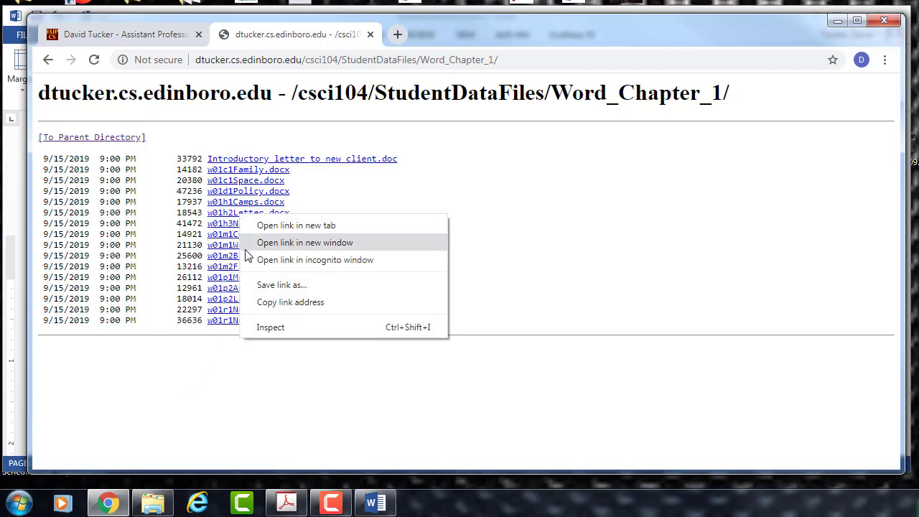
{"action": "left_click", "coordinate": [264, 286]}
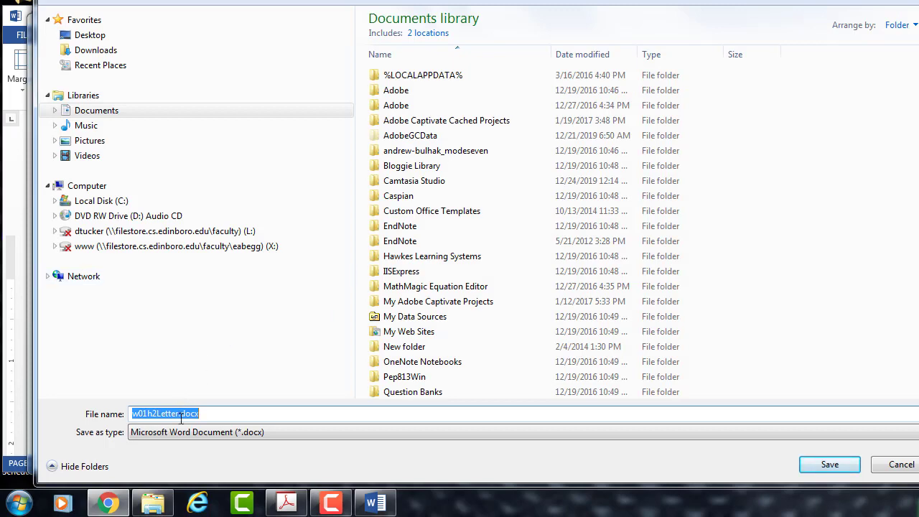
{"action": "left_click", "coordinate": [830, 465]}
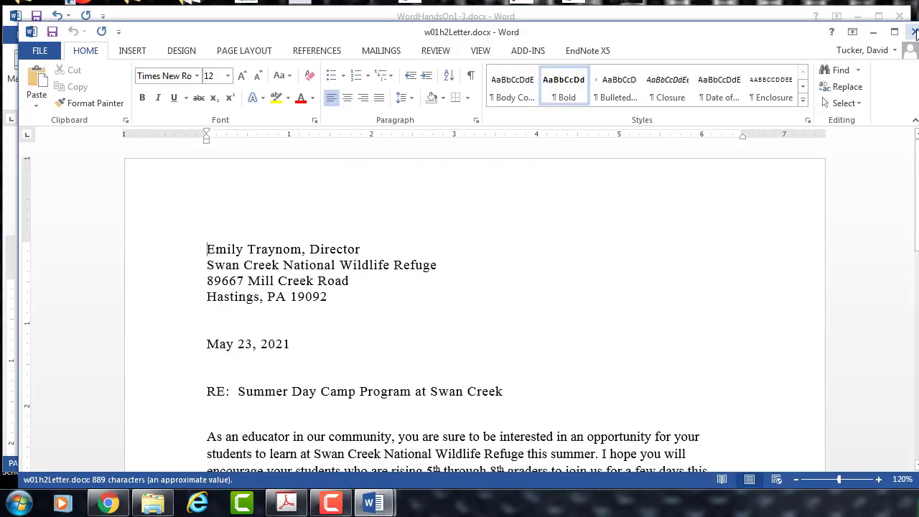
{"action": "left_click", "coordinate": [914, 33]}
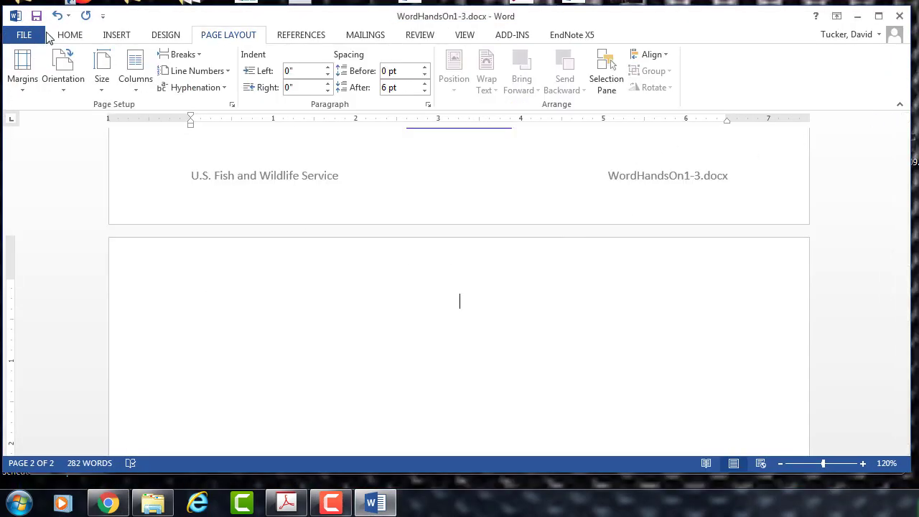
Insert the text of w01h2Letter.docx from the Documents library at the start of page 2
{"action": "left_click", "coordinate": [116, 36]}
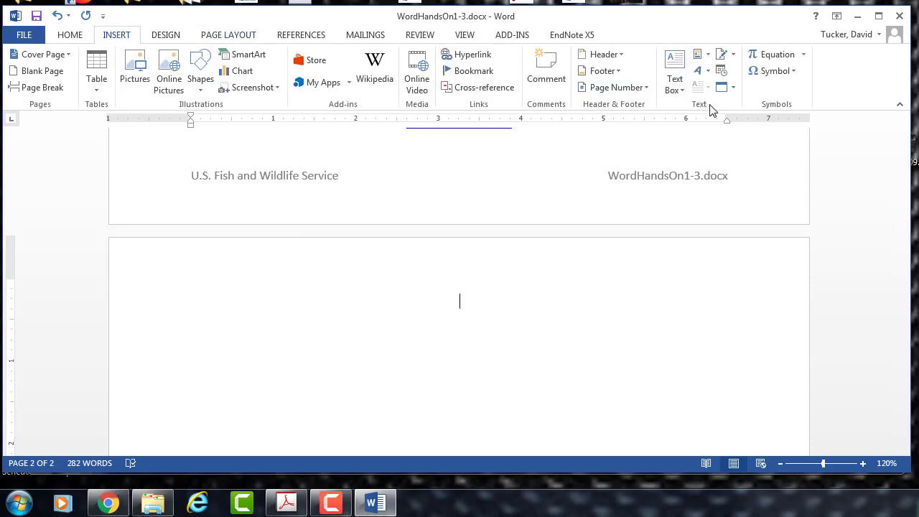
{"action": "left_click", "coordinate": [733, 88]}
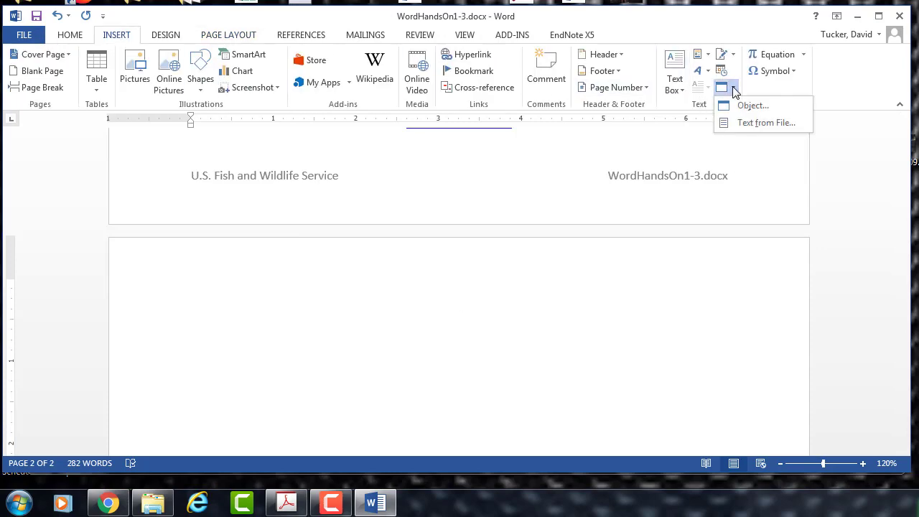
{"action": "left_click", "coordinate": [760, 125]}
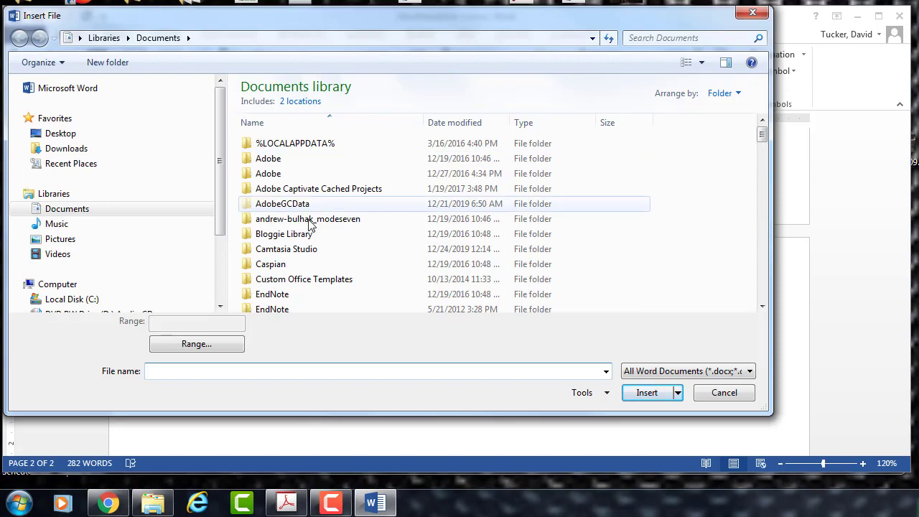
{"action": "left_click", "coordinate": [280, 220]}
{"action": "scroll", "coordinate": [279, 228], "scroll_direction": "down", "scroll_amount": 10}
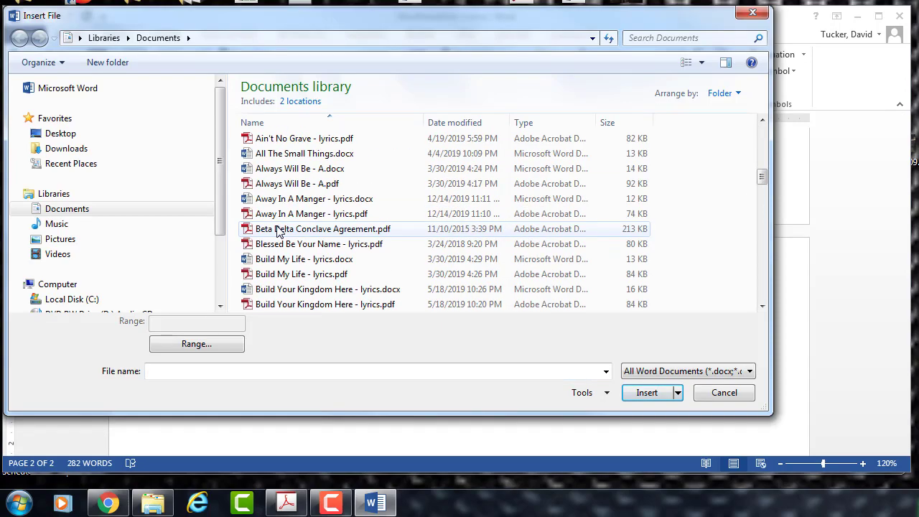
{"action": "scroll", "coordinate": [278, 228], "scroll_direction": "down", "scroll_amount": 20}
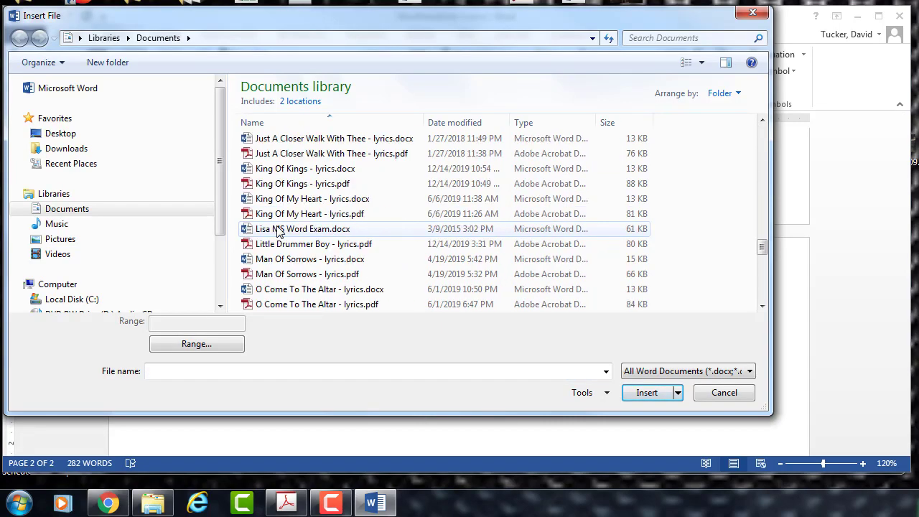
{"action": "scroll", "coordinate": [279, 228], "scroll_direction": "down", "scroll_amount": 9}
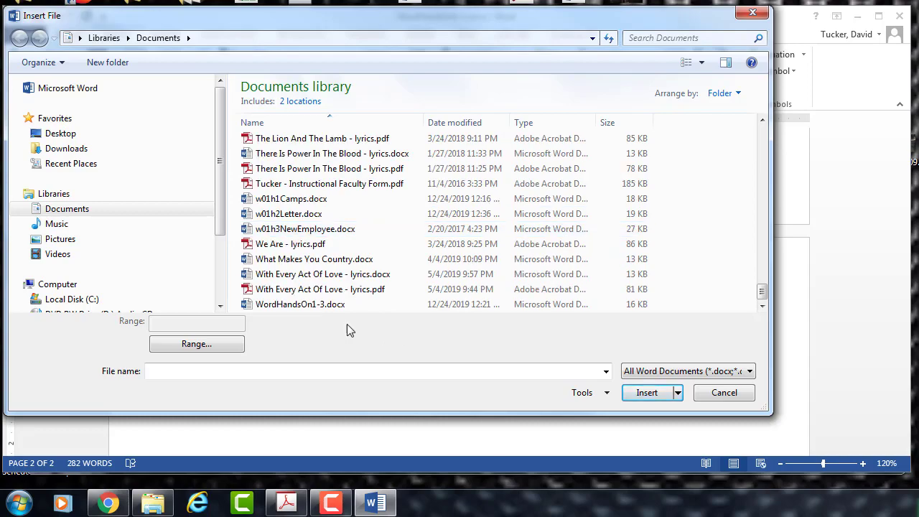
{"action": "left_click", "coordinate": [301, 216]}
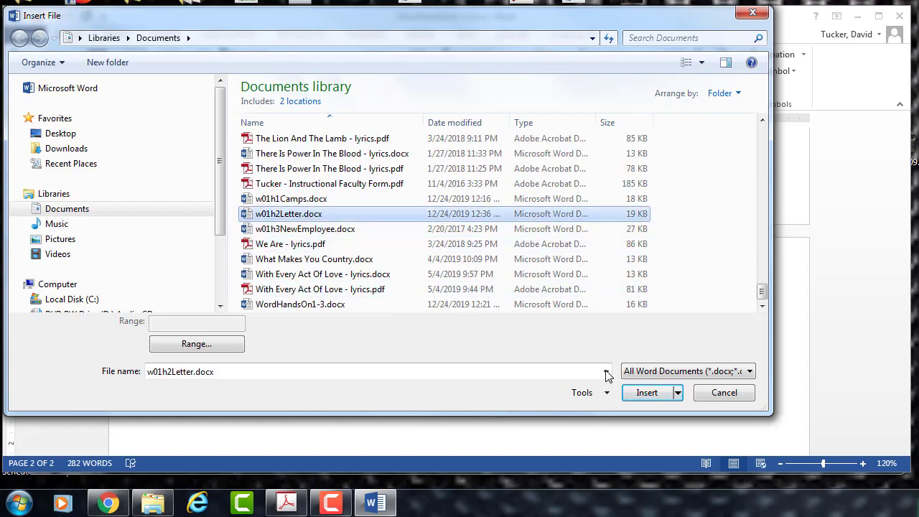
{"action": "left_click", "coordinate": [645, 392]}
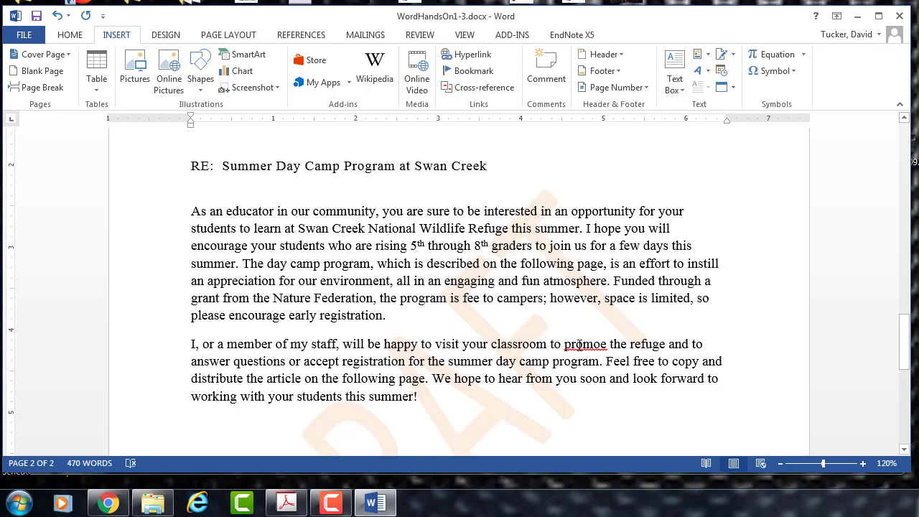
Correct the misspelled word "promoe" to "promote" in the letter's second paragraph and look over the inserted text
{"action": "right_click", "coordinate": [579, 344]}
{"action": "left_click", "coordinate": [648, 199]}
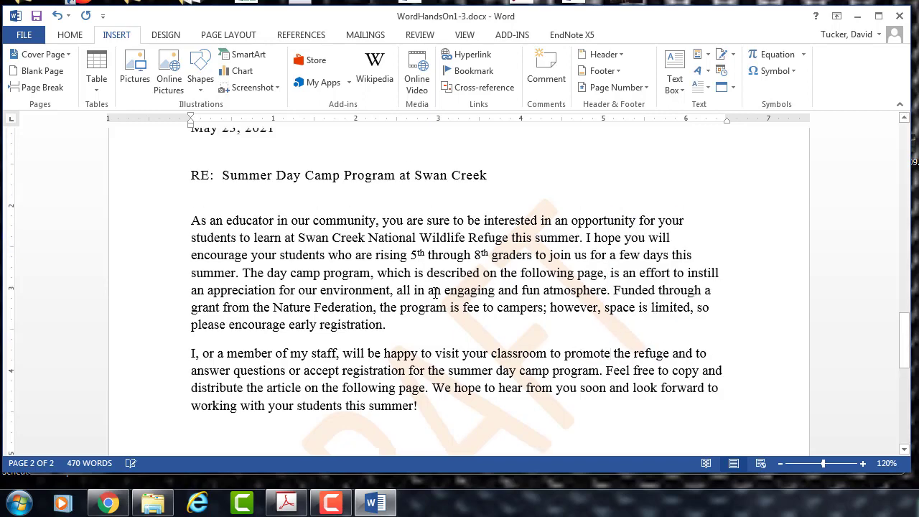
{"action": "scroll", "coordinate": [435, 292], "scroll_direction": "up", "scroll_amount": 5}
{"action": "scroll", "coordinate": [434, 289], "scroll_direction": "down", "scroll_amount": 10}
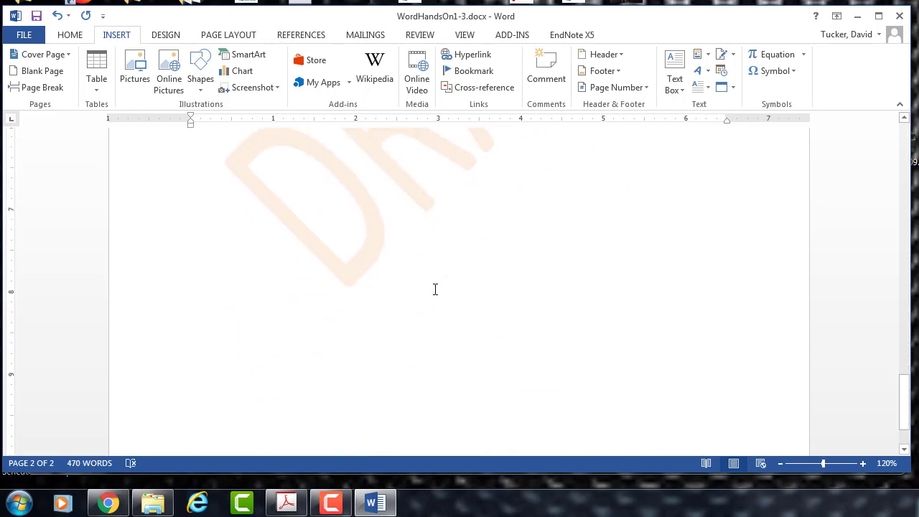
{"action": "scroll", "coordinate": [435, 289], "scroll_direction": "down", "scroll_amount": 2}
Open the page 2 header and insert a plain left-aligned page number at the top of the page
{"action": "scroll", "coordinate": [434, 289], "scroll_direction": "up", "scroll_amount": 10}
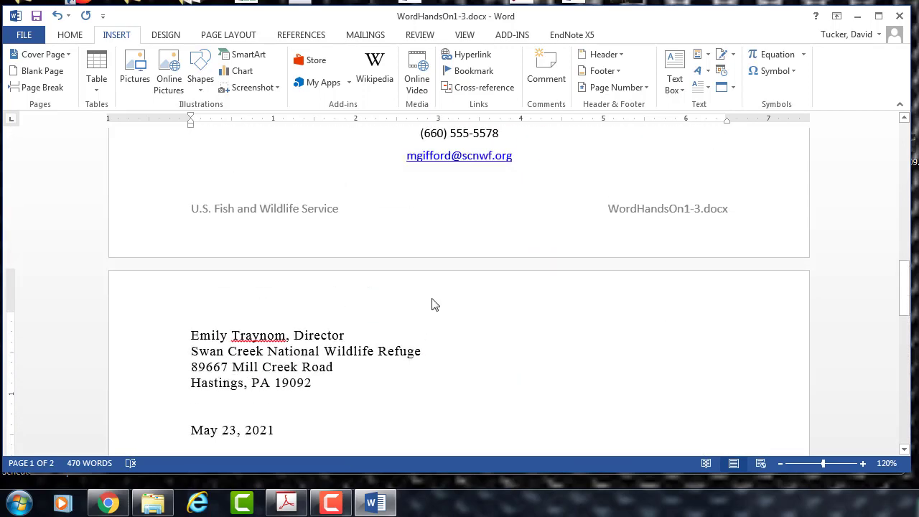
{"action": "double_click", "coordinate": [434, 287]}
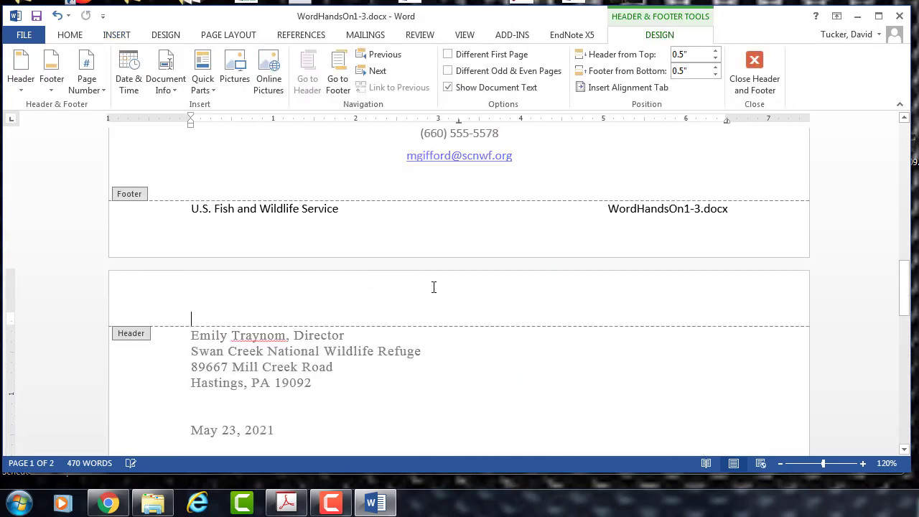
{"action": "left_click", "coordinate": [83, 89]}
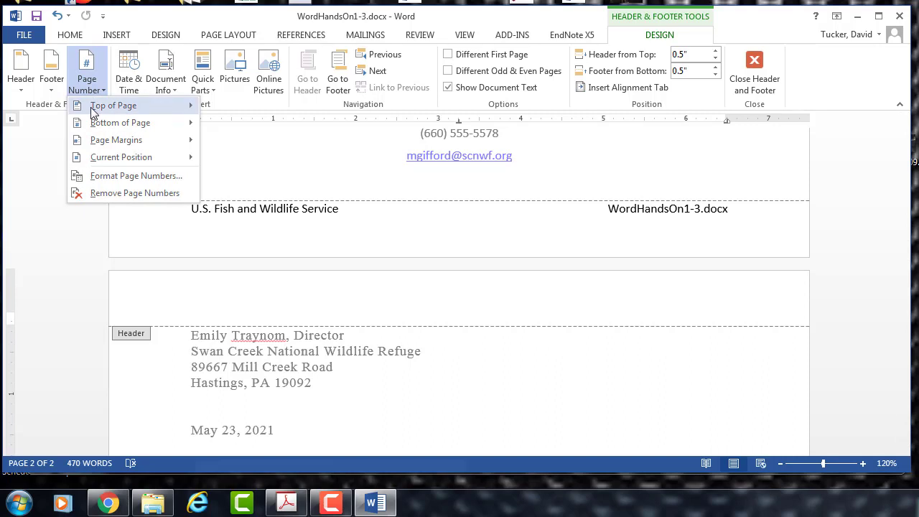
{"action": "mouse_move", "coordinate": [93, 112]}
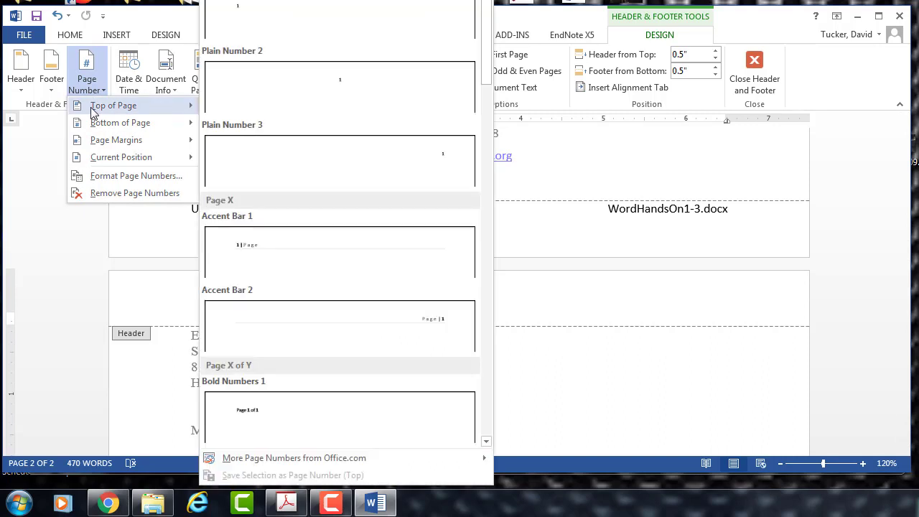
{"action": "left_click", "coordinate": [293, 22]}
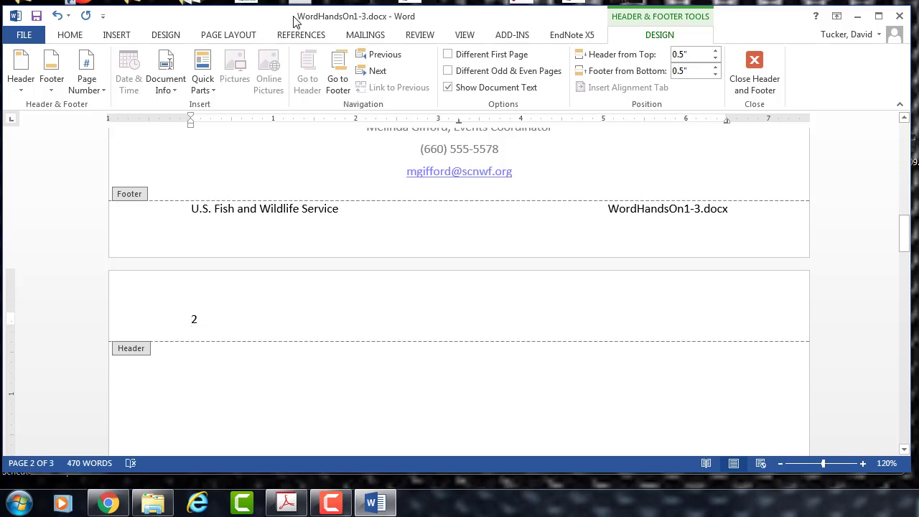
Shift the header page number to the right margin, put "Page" in front of it, and close the header
{"action": "key", "text": "Tab"}
{"action": "key", "text": "Tab"}
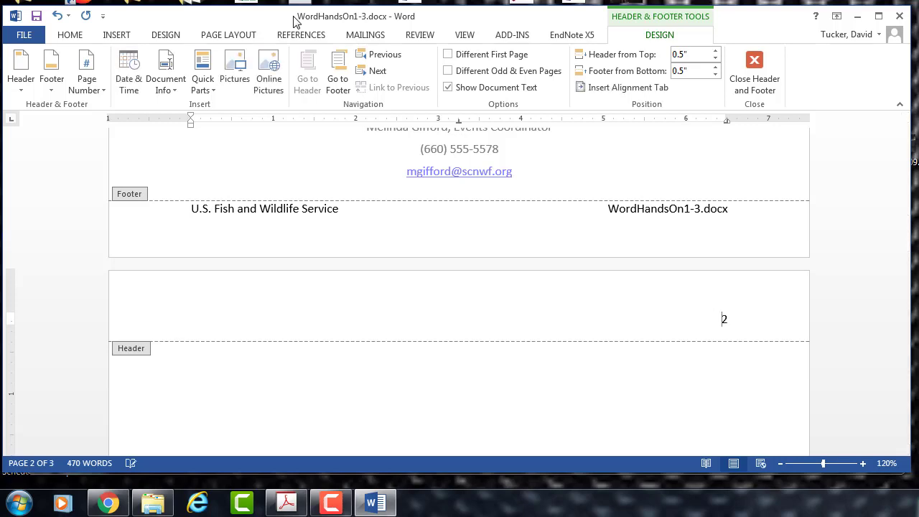
{"action": "type", "text": "Page"}
{"action": "left_click", "coordinate": [754, 76]}
Move the "Swan Creek National Wildlife Refuge" title box on page 1 up, closer to the page number header
{"action": "scroll", "coordinate": [783, 286], "scroll_direction": "down", "scroll_amount": 8}
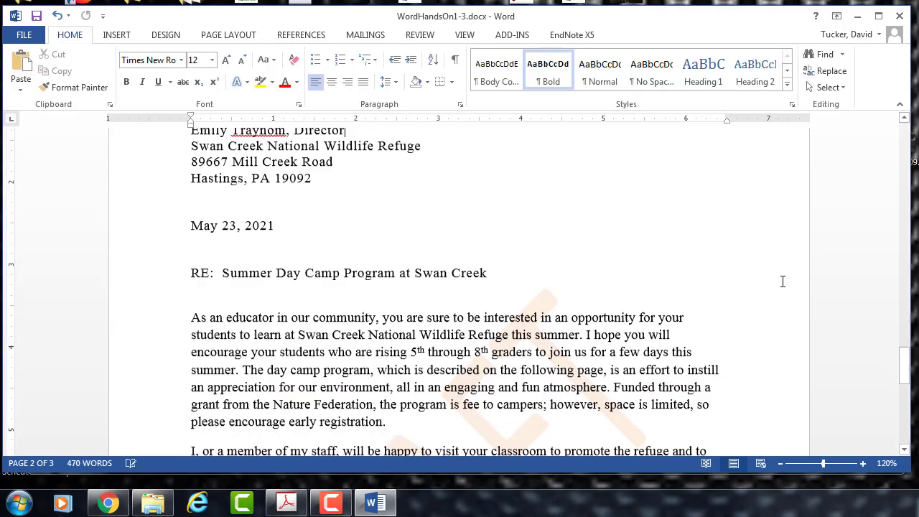
{"action": "scroll", "coordinate": [780, 280], "scroll_direction": "up", "scroll_amount": 8}
{"action": "scroll", "coordinate": [778, 271], "scroll_direction": "up", "scroll_amount": 15}
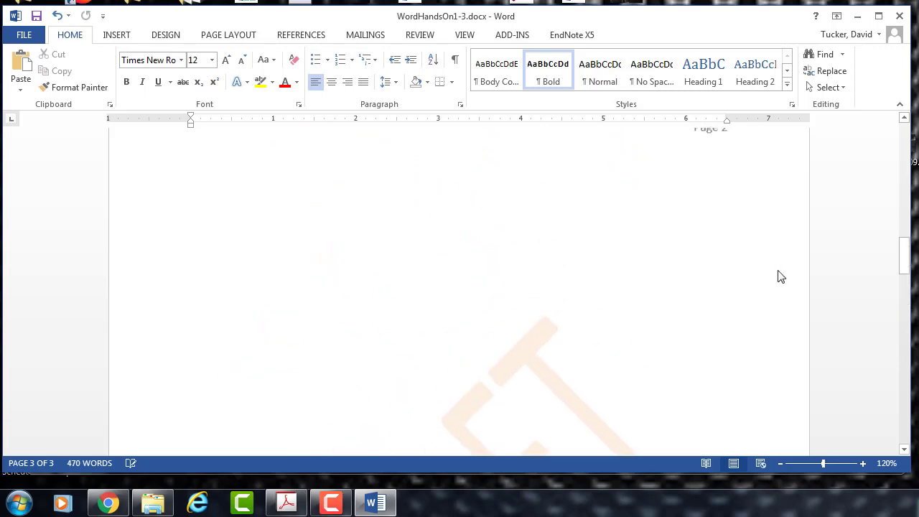
{"action": "scroll", "coordinate": [777, 270], "scroll_direction": "down", "scroll_amount": 3}
{"action": "scroll", "coordinate": [779, 272], "scroll_direction": "up", "scroll_amount": 12}
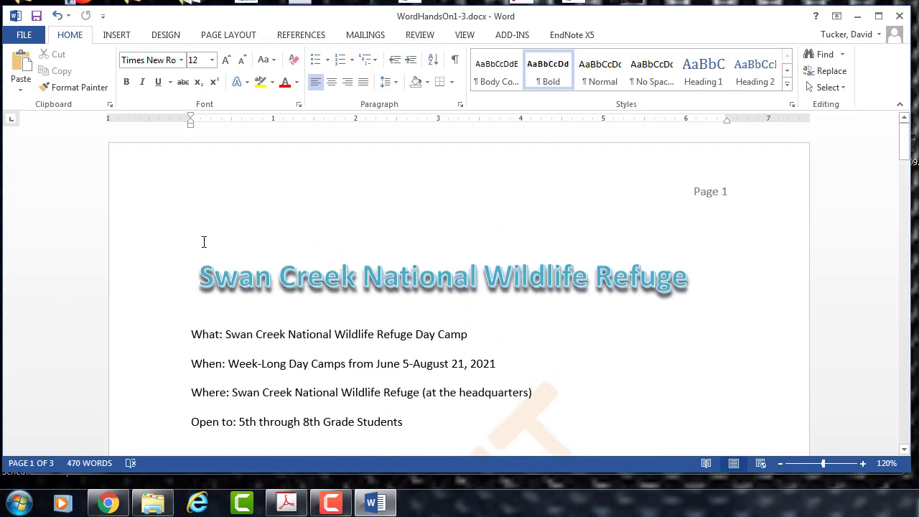
{"action": "left_click", "coordinate": [204, 242]}
{"action": "left_click", "coordinate": [227, 275]}
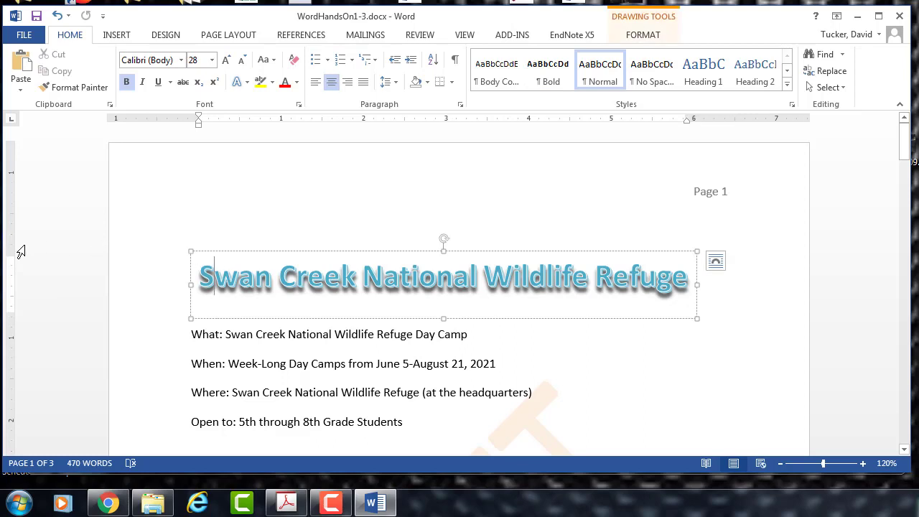
{"action": "left_click_drag", "start_coordinate": [8, 256], "coordinate": [8, 224]}
{"action": "left_click", "coordinate": [228, 250]}
{"action": "left_click_drag", "start_coordinate": [228, 251], "coordinate": [228, 212]}
{"action": "left_click", "coordinate": [238, 248]}
{"action": "left_click", "coordinate": [239, 305]}
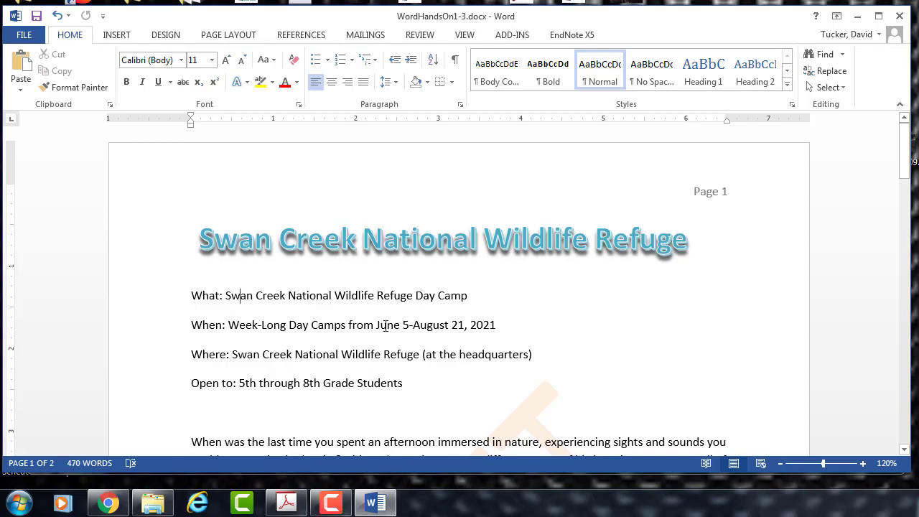
View the available document issue checks in the file information for WordHandsOn1-3, and return to the document
{"action": "scroll", "coordinate": [385, 326], "scroll_direction": "down", "scroll_amount": 15}
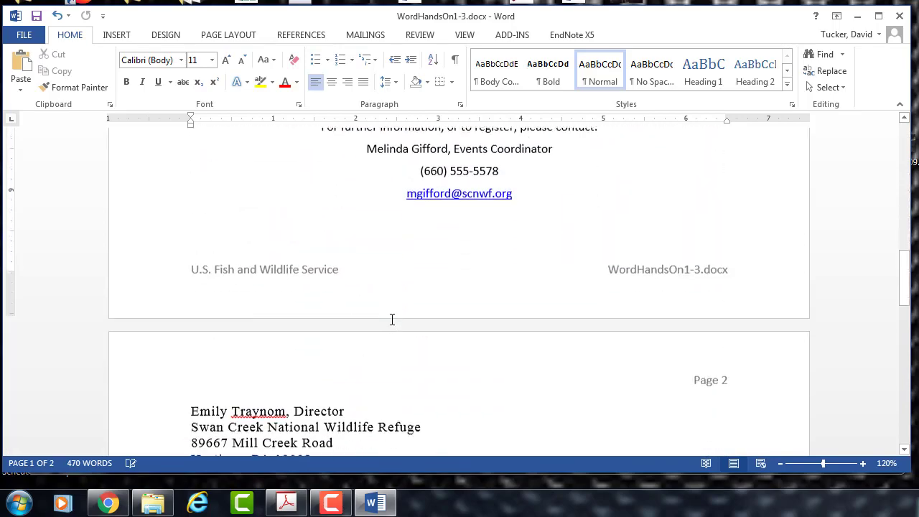
{"action": "scroll", "coordinate": [392, 320], "scroll_direction": "down", "scroll_amount": 16}
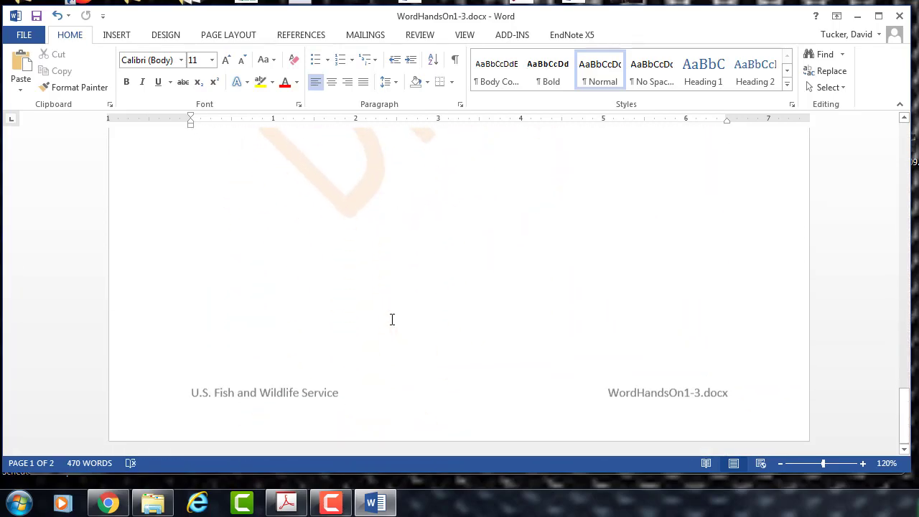
{"action": "scroll", "coordinate": [392, 319], "scroll_direction": "up", "scroll_amount": 12}
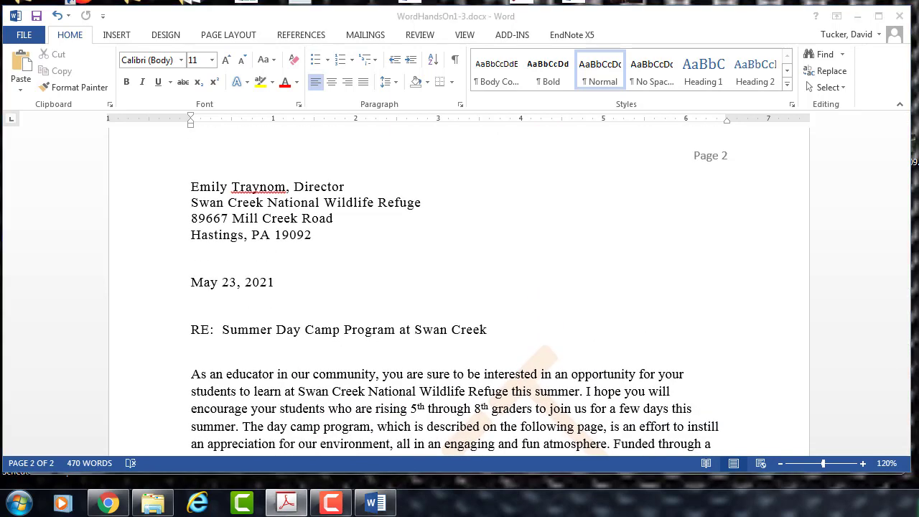
{"action": "left_click", "coordinate": [21, 36]}
{"action": "scroll", "coordinate": [775, 269], "scroll_direction": "down", "scroll_amount": 2}
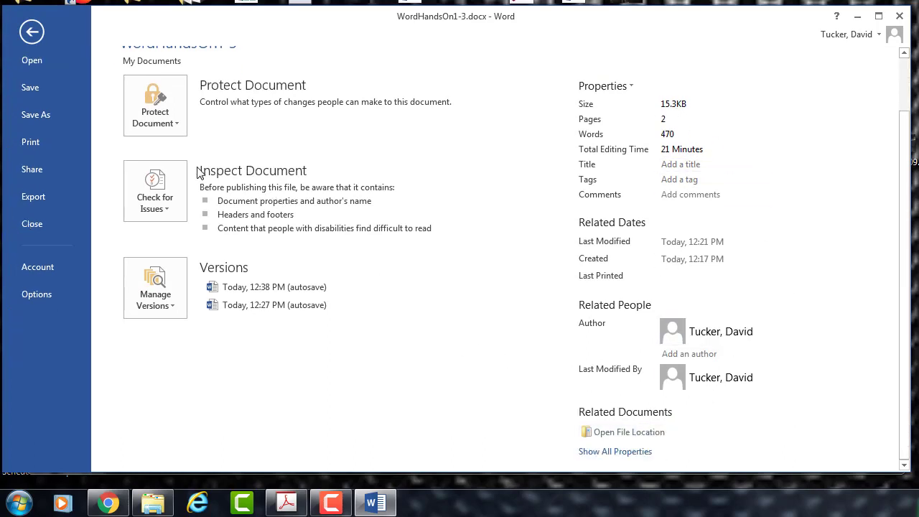
{"action": "left_click", "coordinate": [150, 206]}
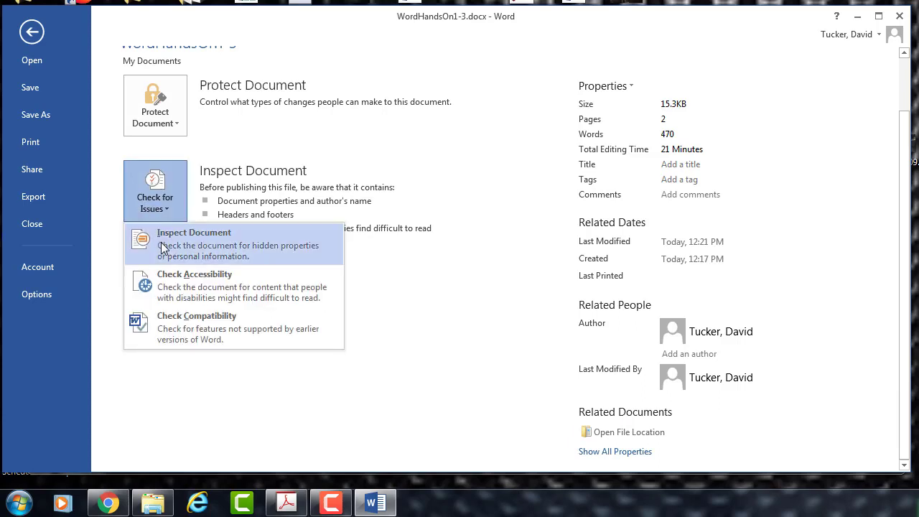
{"action": "left_click", "coordinate": [424, 172]}
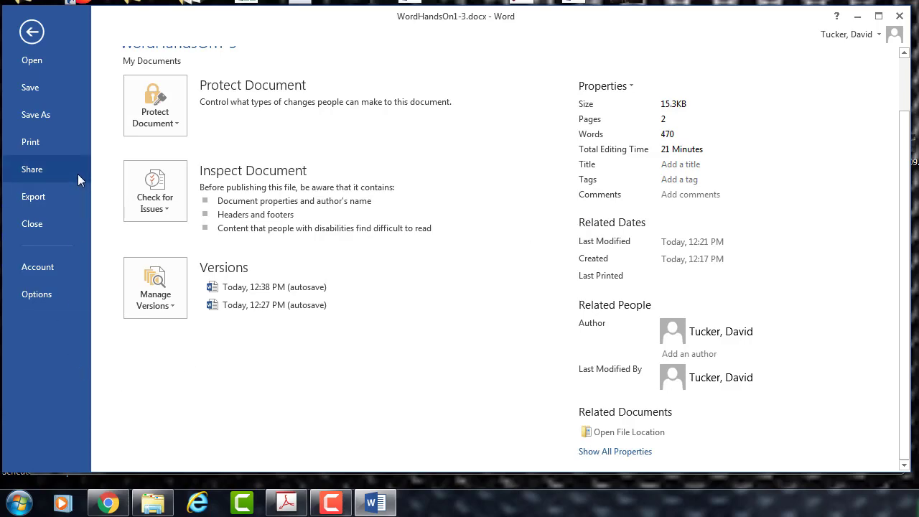
{"action": "left_click", "coordinate": [31, 33]}
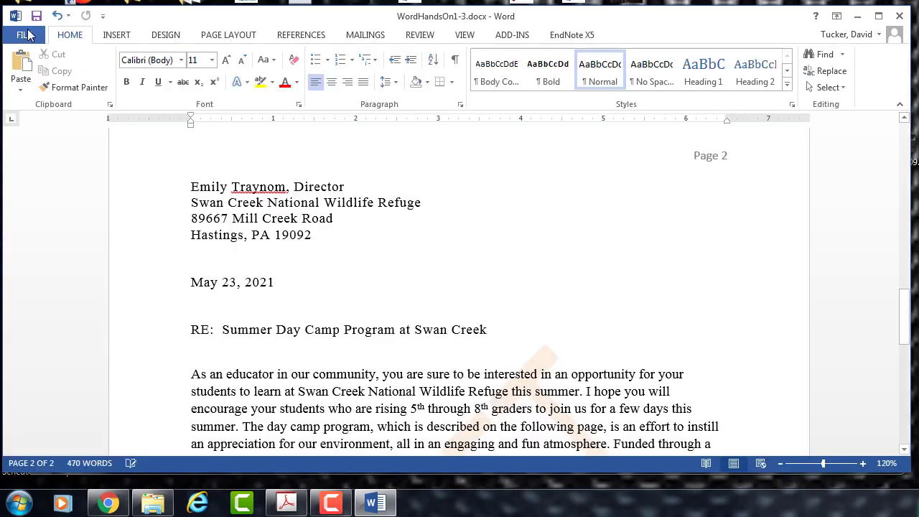
Examine both pages of the document, checking the flyer and letter text, page headers, footers and DRAFT watermark
{"action": "scroll", "coordinate": [468, 334], "scroll_direction": "down", "scroll_amount": 10}
{"action": "scroll", "coordinate": [474, 323], "scroll_direction": "up", "scroll_amount": 10}
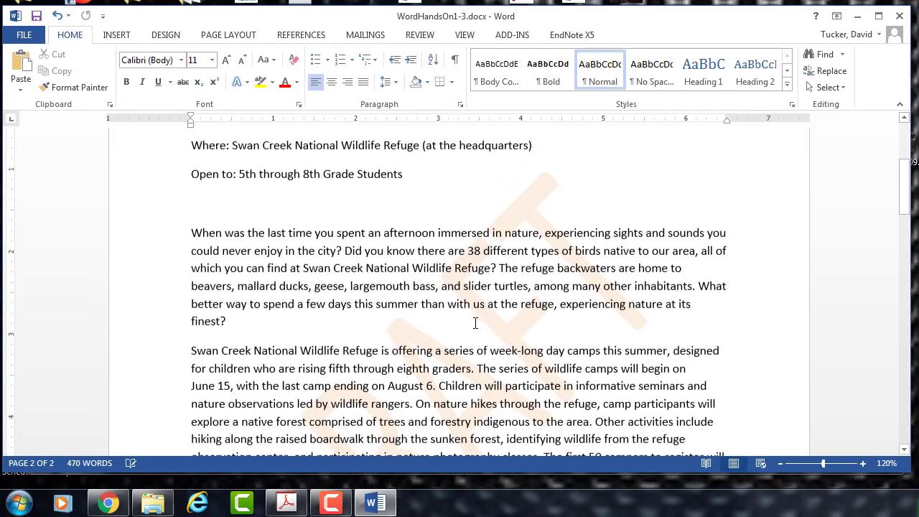
{"action": "scroll", "coordinate": [475, 323], "scroll_direction": "down", "scroll_amount": 12}
{"action": "scroll", "coordinate": [474, 322], "scroll_direction": "up", "scroll_amount": 8}
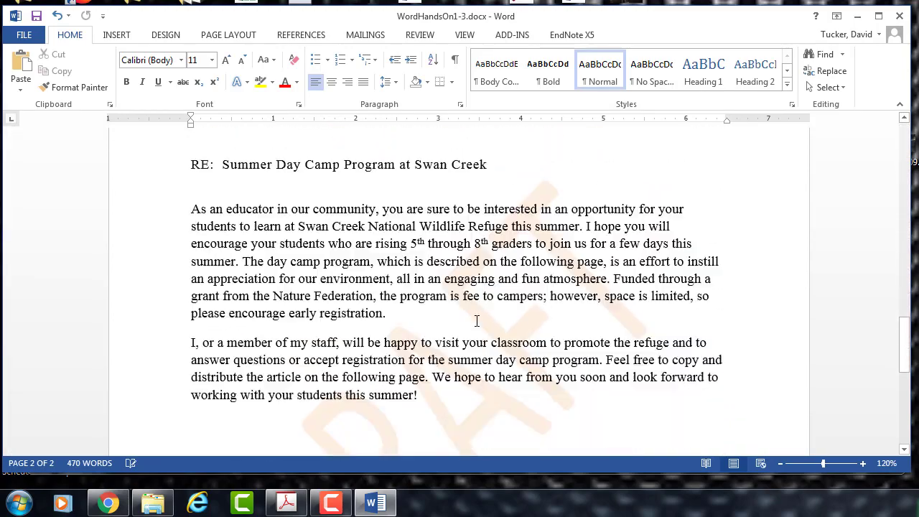
{"action": "scroll", "coordinate": [474, 319], "scroll_direction": "down", "scroll_amount": 12}
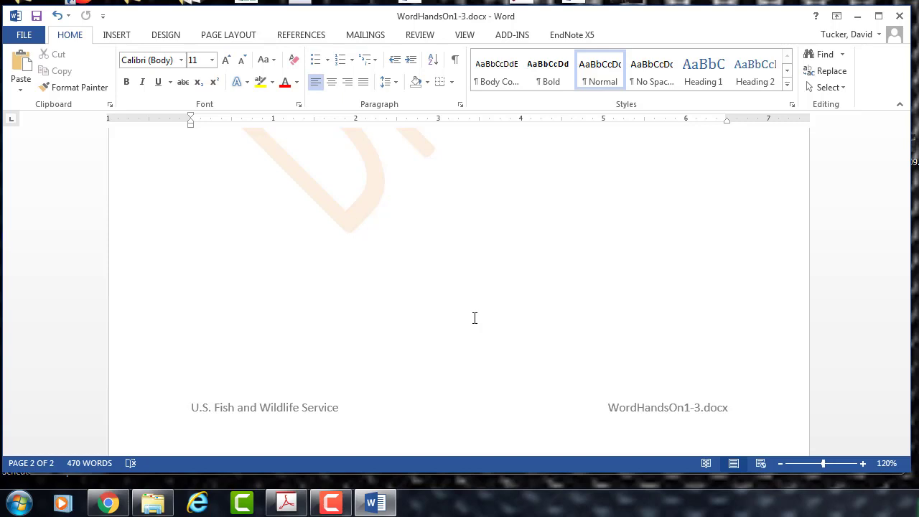
{"action": "left_click", "coordinate": [320, 230]}
{"action": "scroll", "coordinate": [316, 219], "scroll_direction": "up", "scroll_amount": 5}
{"action": "scroll", "coordinate": [313, 210], "scroll_direction": "up", "scroll_amount": 10}
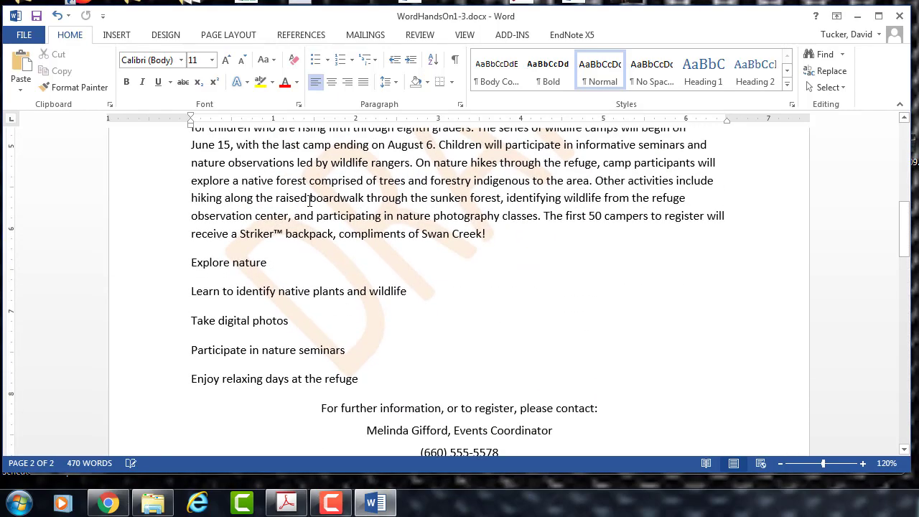
{"action": "scroll", "coordinate": [310, 200], "scroll_direction": "up", "scroll_amount": 10}
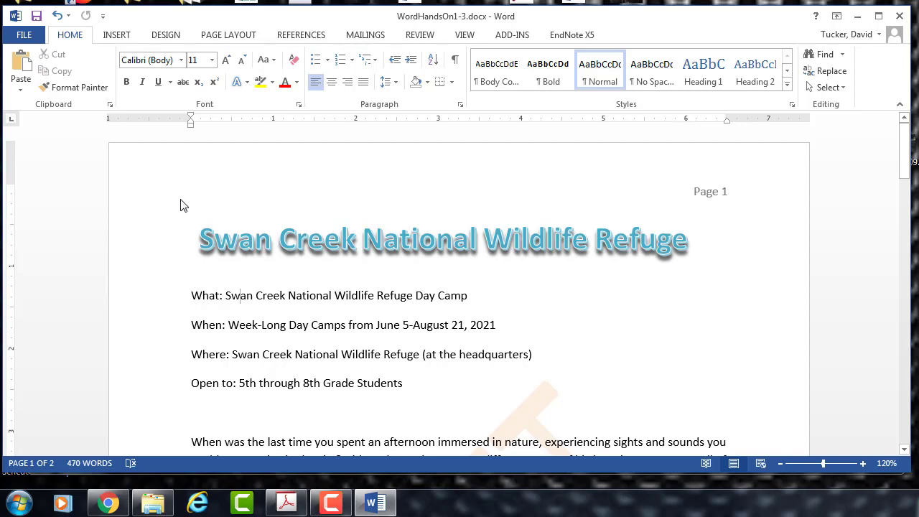
Open the print settings and choose a custom print range containing only page 1
{"action": "left_click", "coordinate": [24, 35]}
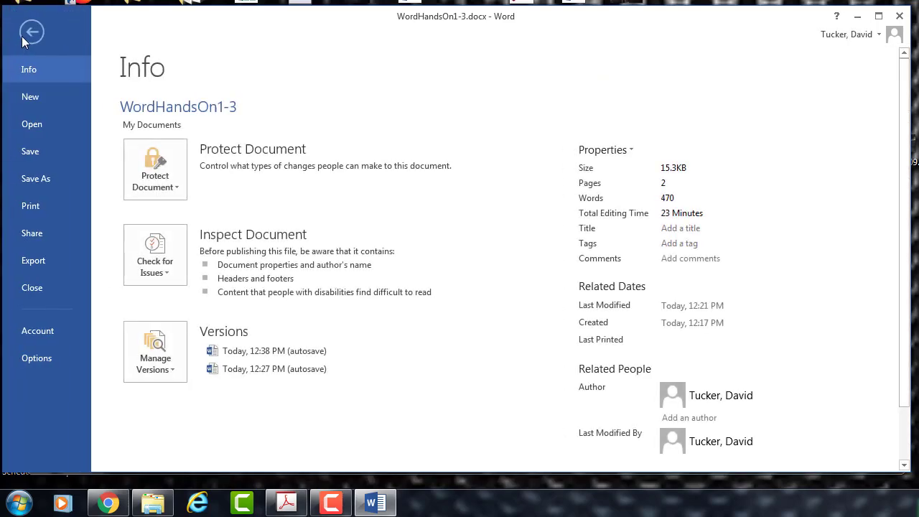
{"action": "left_click", "coordinate": [30, 206]}
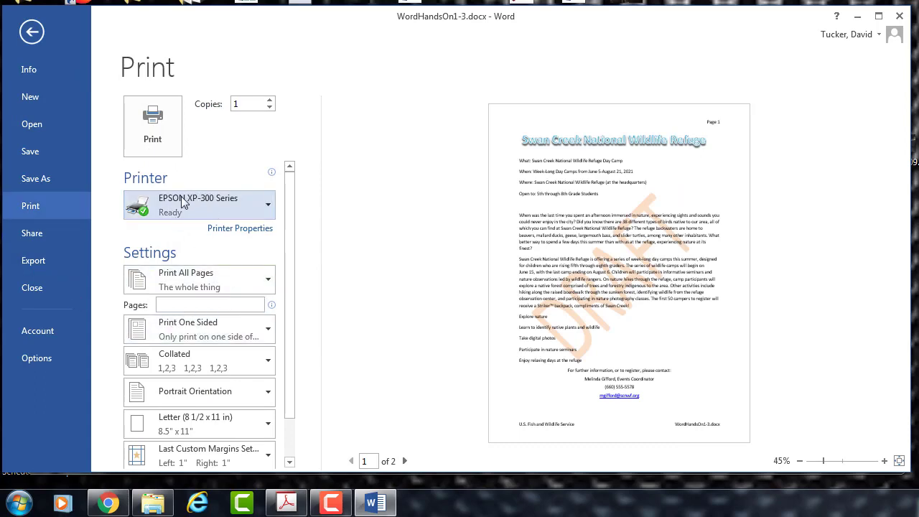
{"action": "scroll", "coordinate": [193, 223], "scroll_direction": "down", "scroll_amount": 1}
{"action": "left_click", "coordinate": [226, 245]}
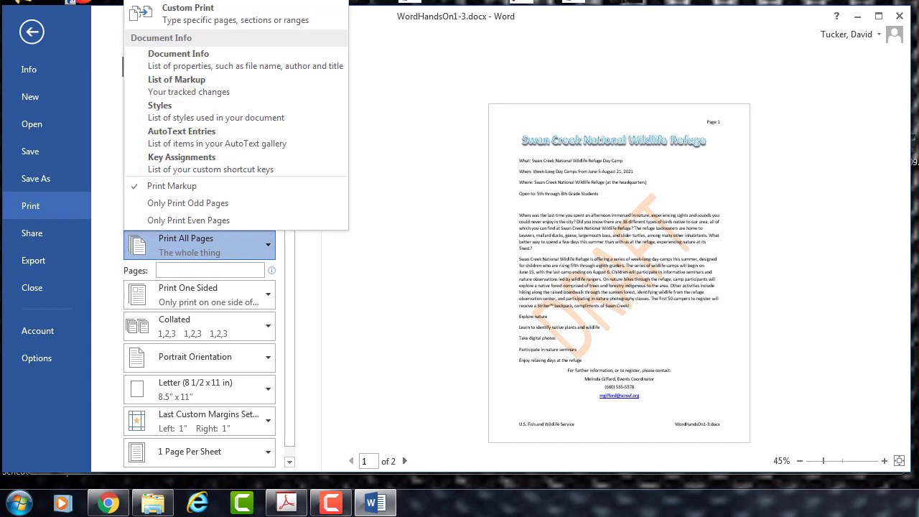
{"action": "left_click", "coordinate": [199, 18]}
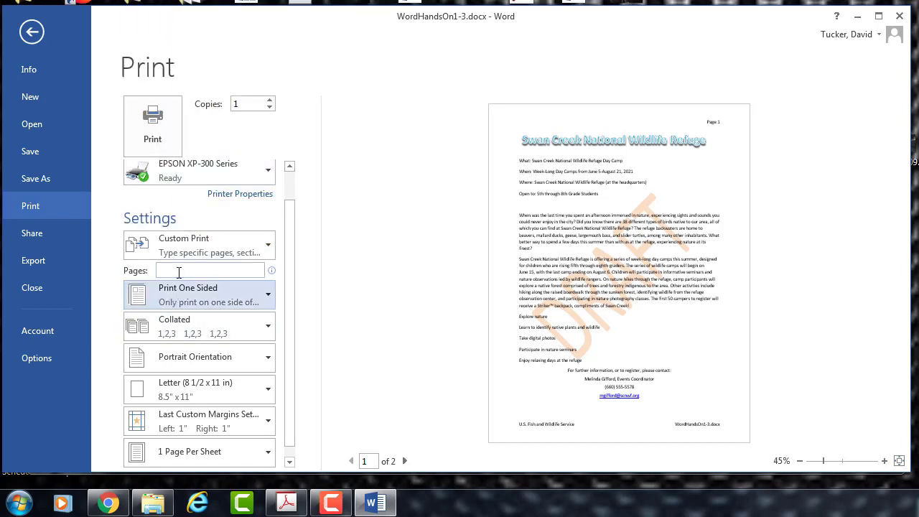
{"action": "type", "text": "1"}
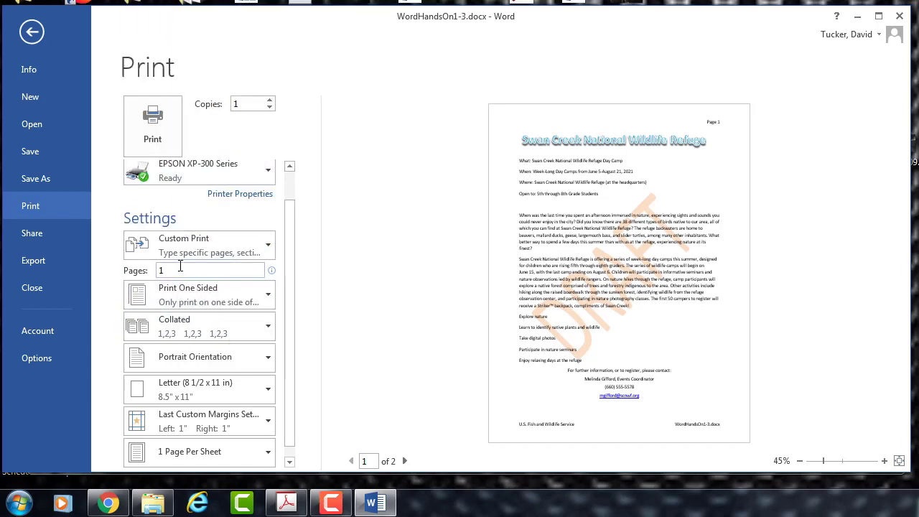
View the one-sided and two-sided printing choices and look over the remaining print settings
{"action": "left_click", "coordinate": [221, 300]}
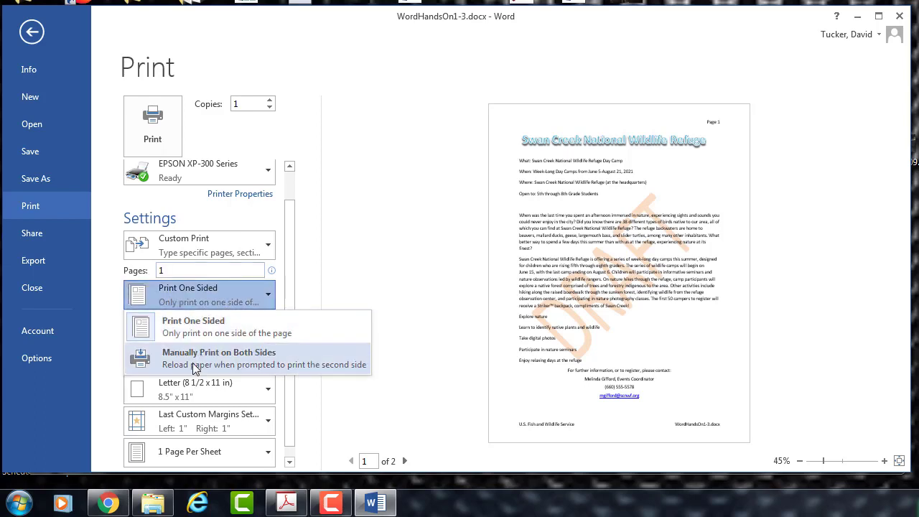
{"action": "left_click", "coordinate": [221, 297]}
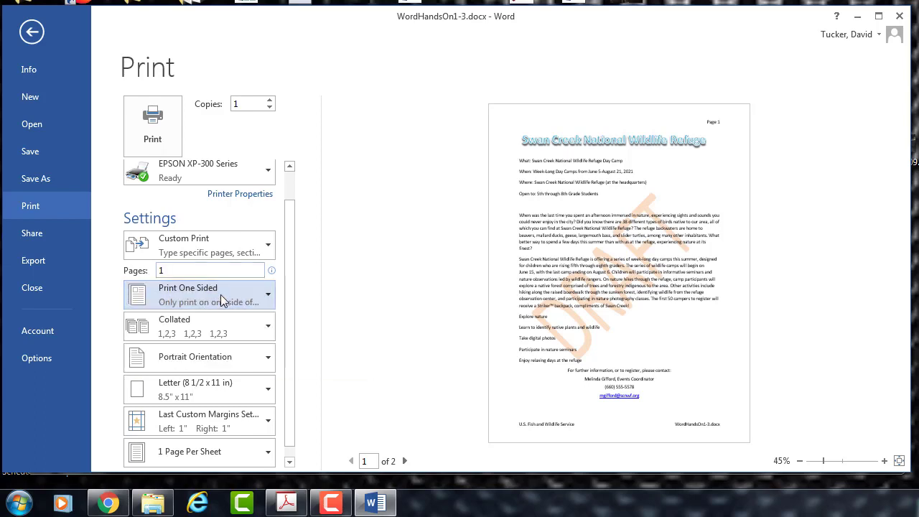
{"action": "scroll", "coordinate": [241, 380], "scroll_direction": "down", "scroll_amount": 1}
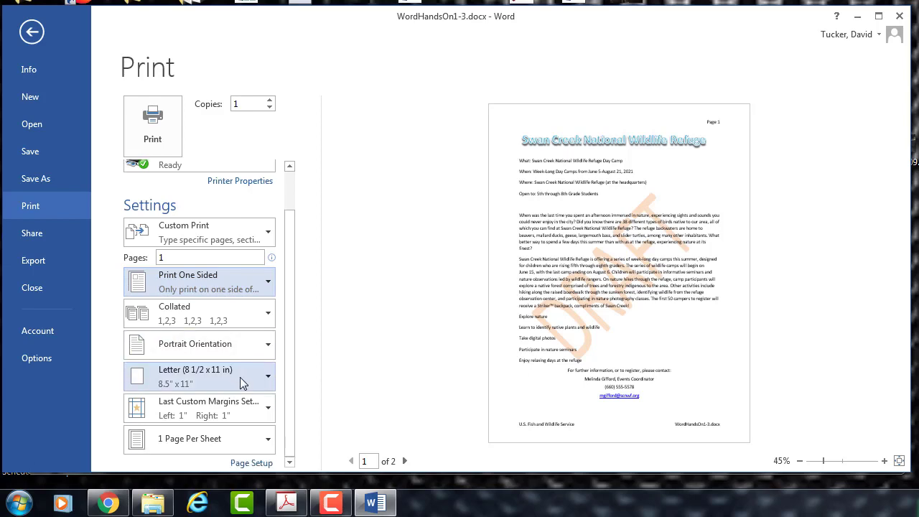
{"action": "scroll", "coordinate": [243, 384], "scroll_direction": "up", "scroll_amount": 2}
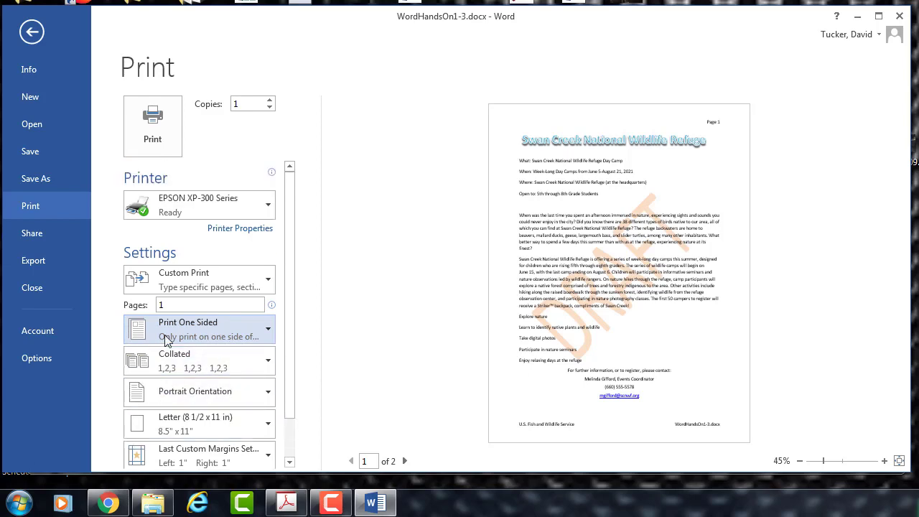
{"action": "scroll", "coordinate": [212, 302], "scroll_direction": "down", "scroll_amount": 2}
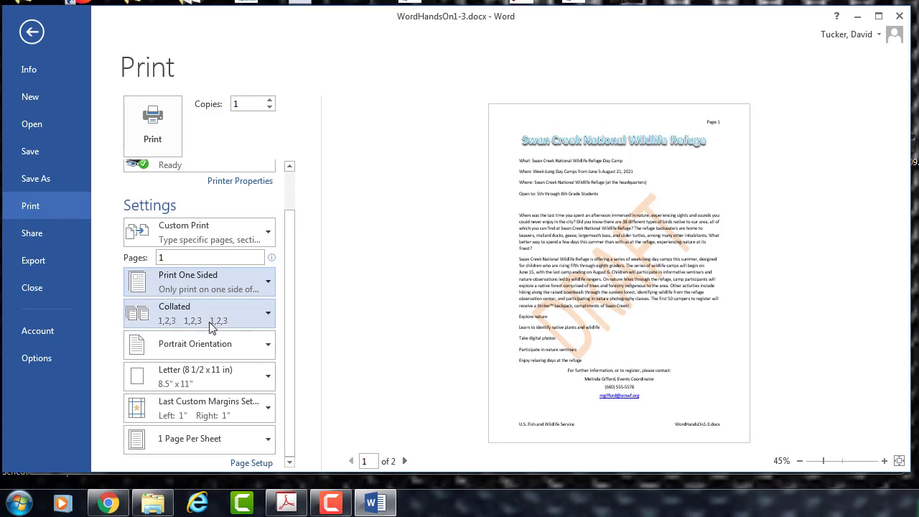
{"action": "scroll", "coordinate": [242, 385], "scroll_direction": "up", "scroll_amount": 2}
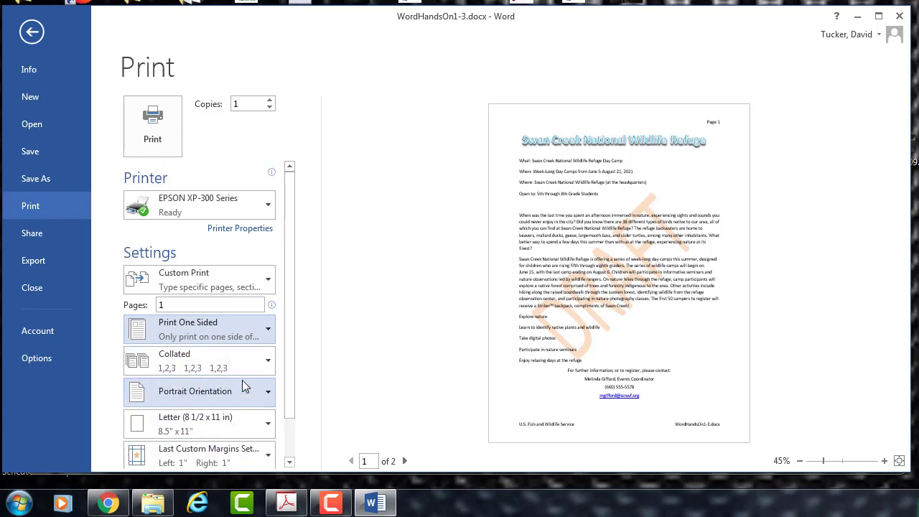
Try the Photo and Best Photo quality options in the printer properties, cancel them, and return to the document
{"action": "left_click", "coordinate": [231, 229]}
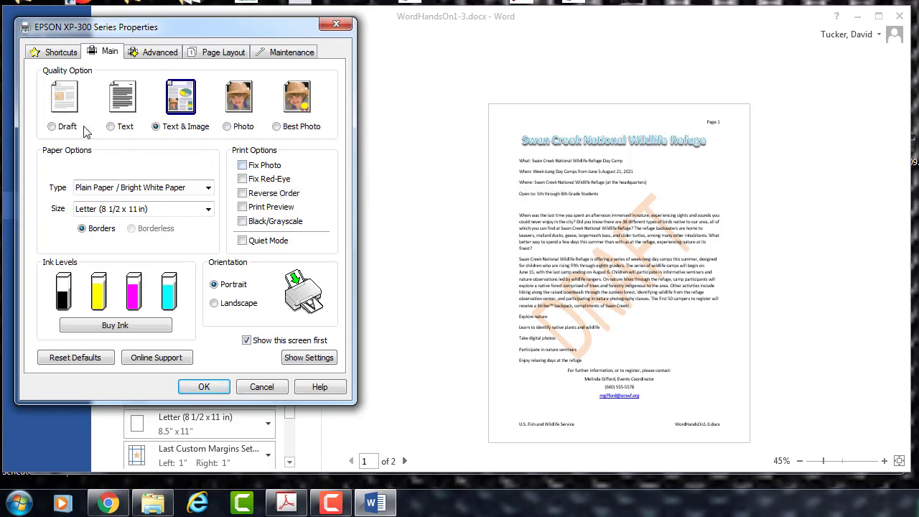
{"action": "left_click", "coordinate": [226, 127]}
{"action": "left_click", "coordinate": [276, 126]}
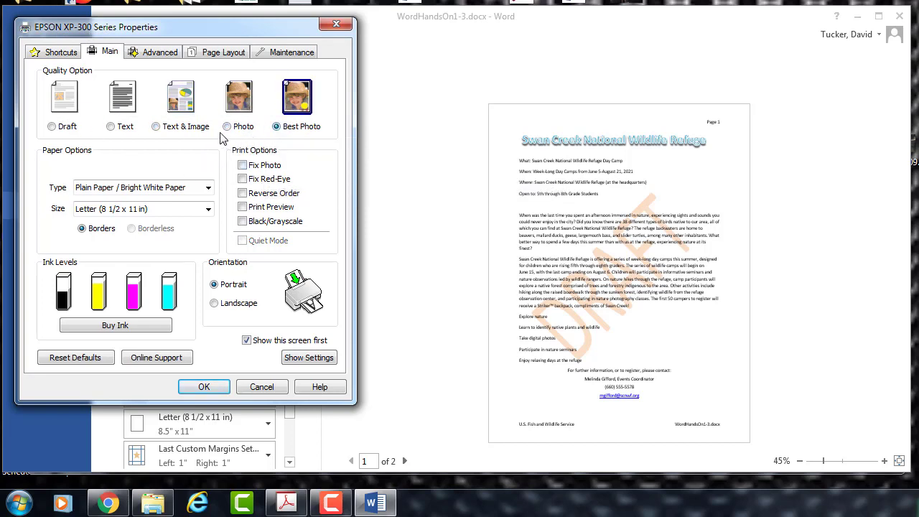
{"action": "left_click", "coordinate": [259, 386]}
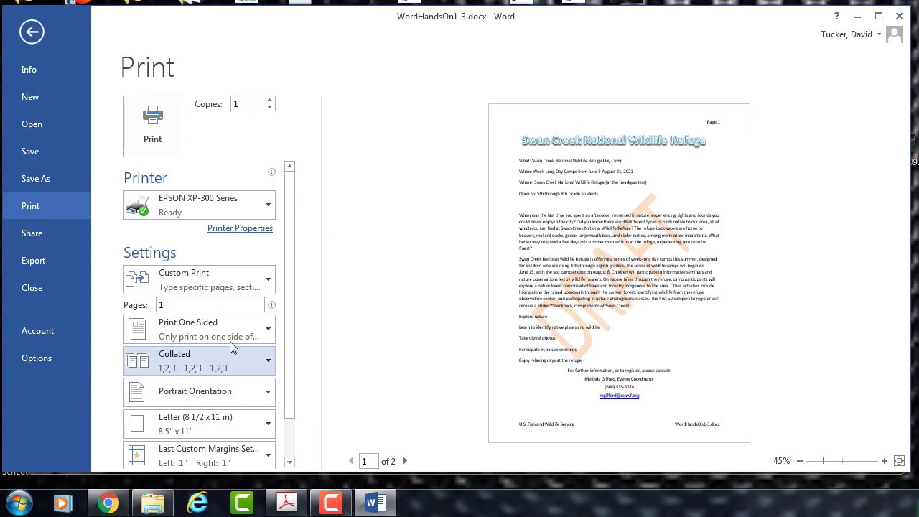
{"action": "left_click", "coordinate": [35, 32]}
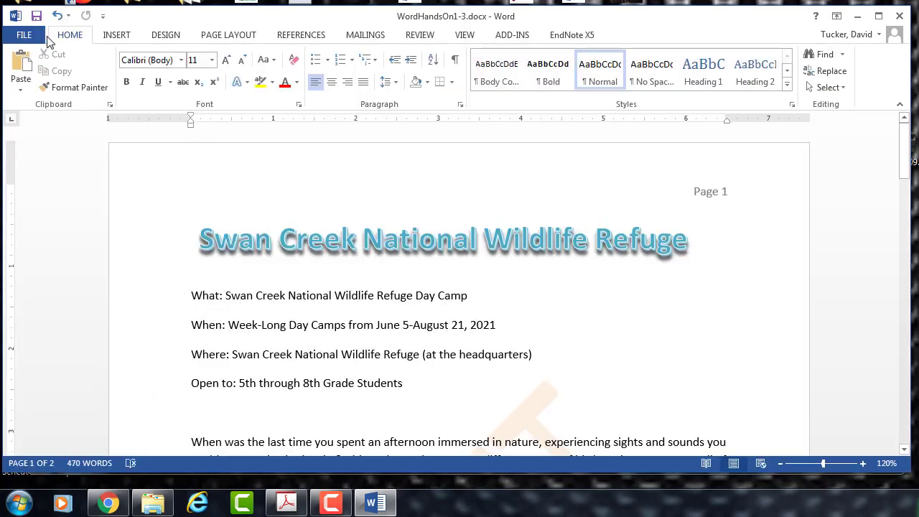